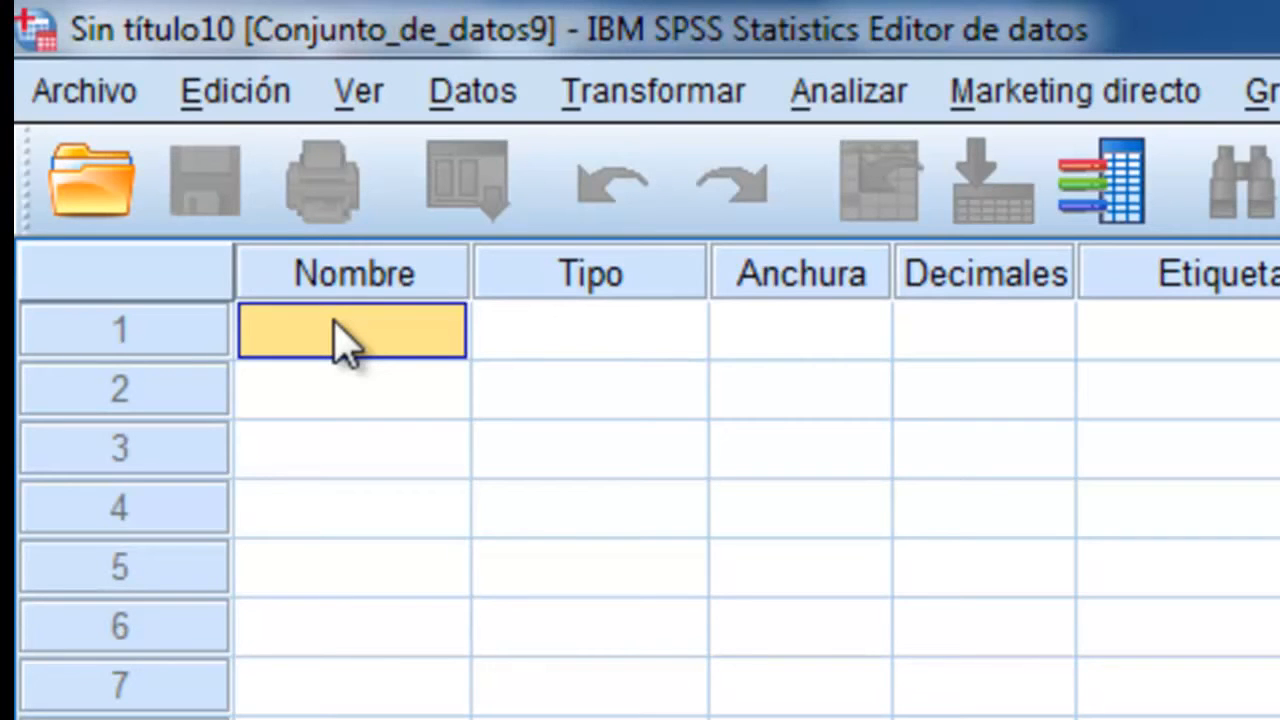
Step: Define three variables named Estadocivil, Edad and Nsocioec in the first three rows
{"action": "type", "text": "Esta"}
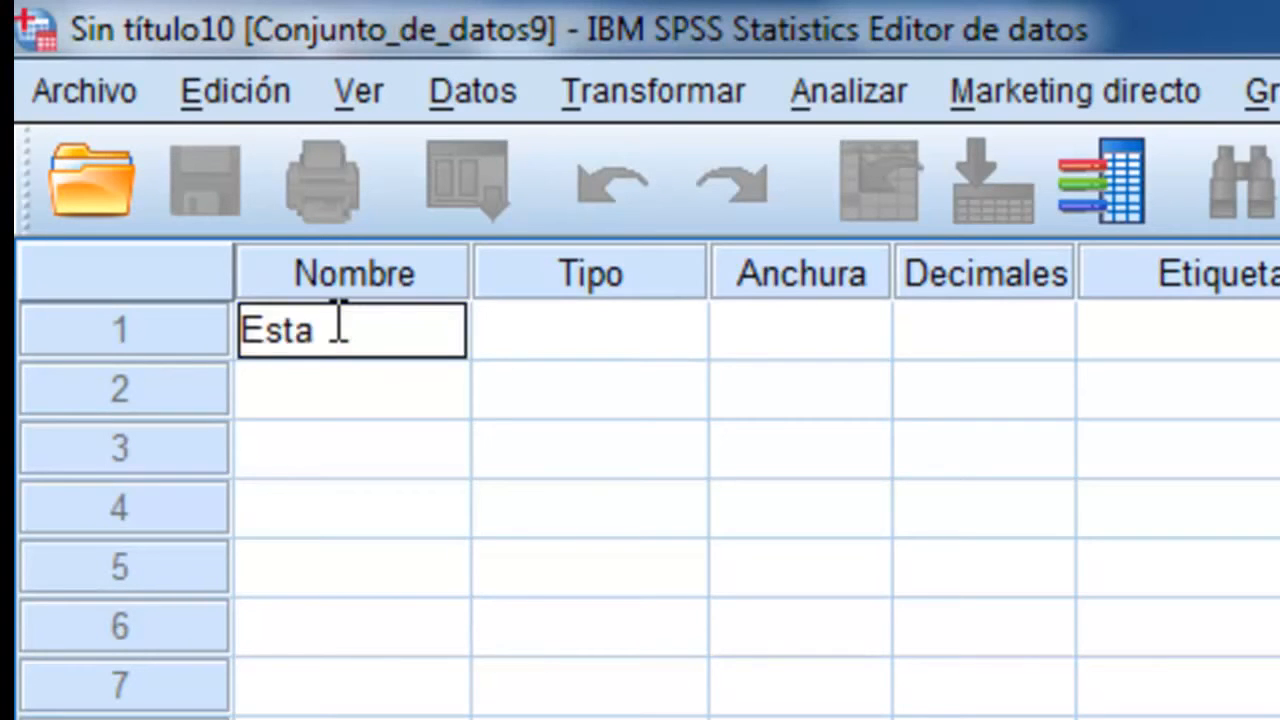
{"action": "type", "text": "dicivil"}
{"action": "key", "text": "Tab"}
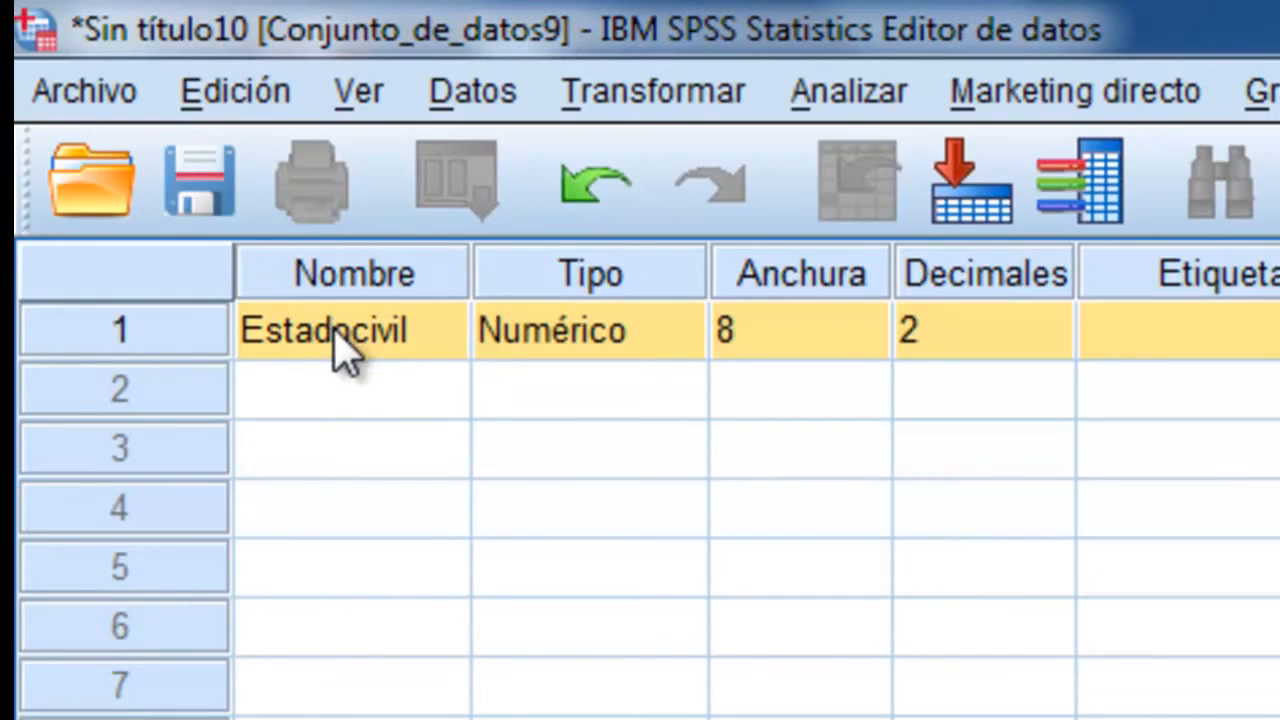
{"action": "key", "text": "Down"}
{"action": "type", "text": "Edad"}
{"action": "left_click", "coordinate": [345, 458]}
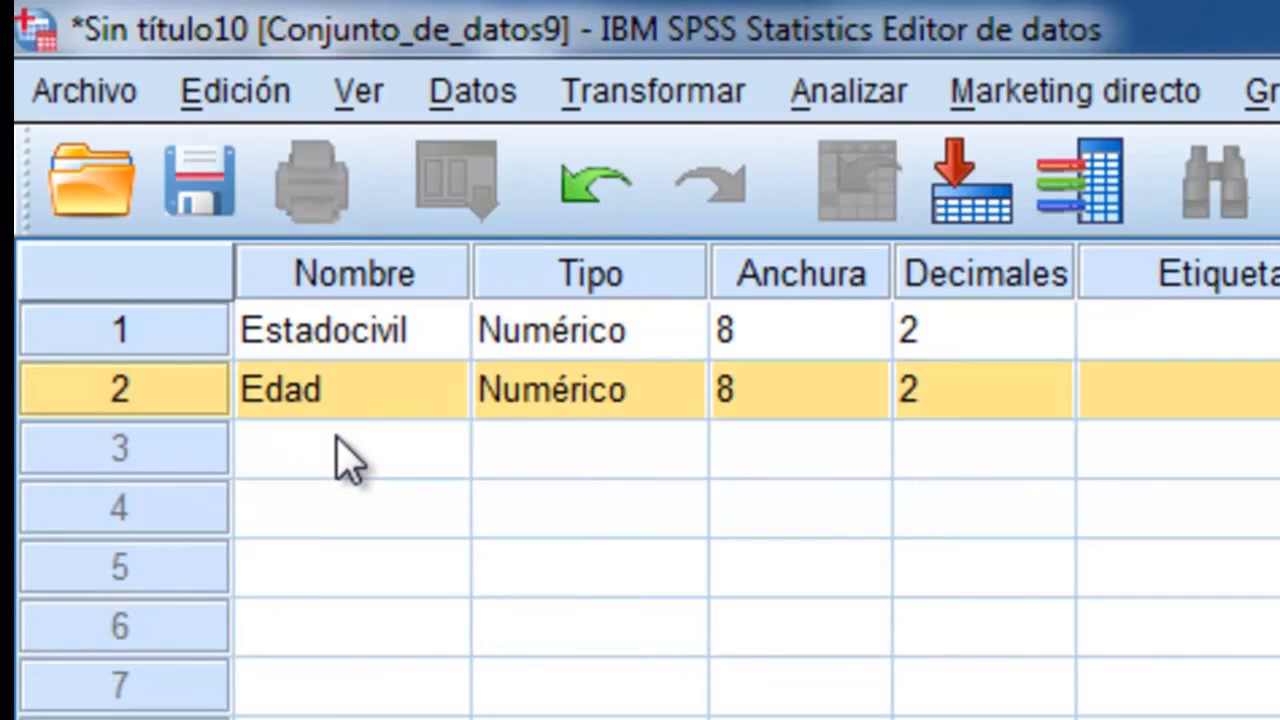
{"action": "type", "text": "Nsocioec"}
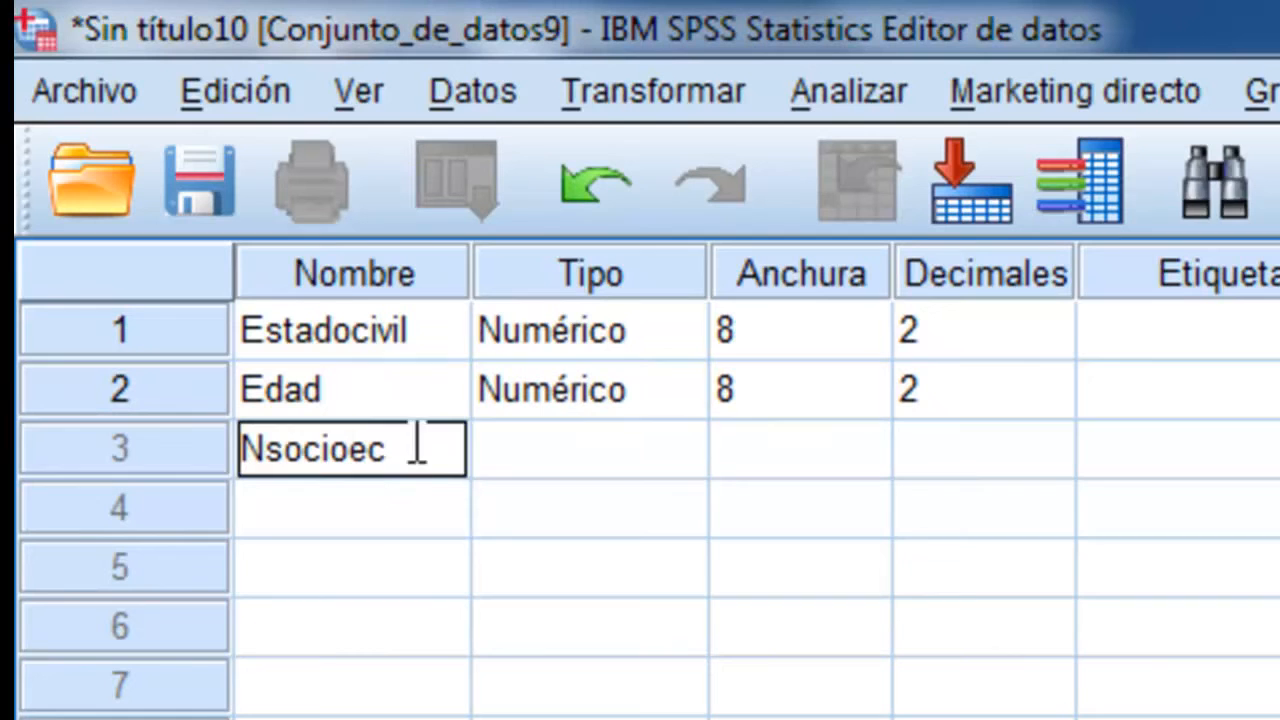
{"action": "left_click", "coordinate": [566, 462]}
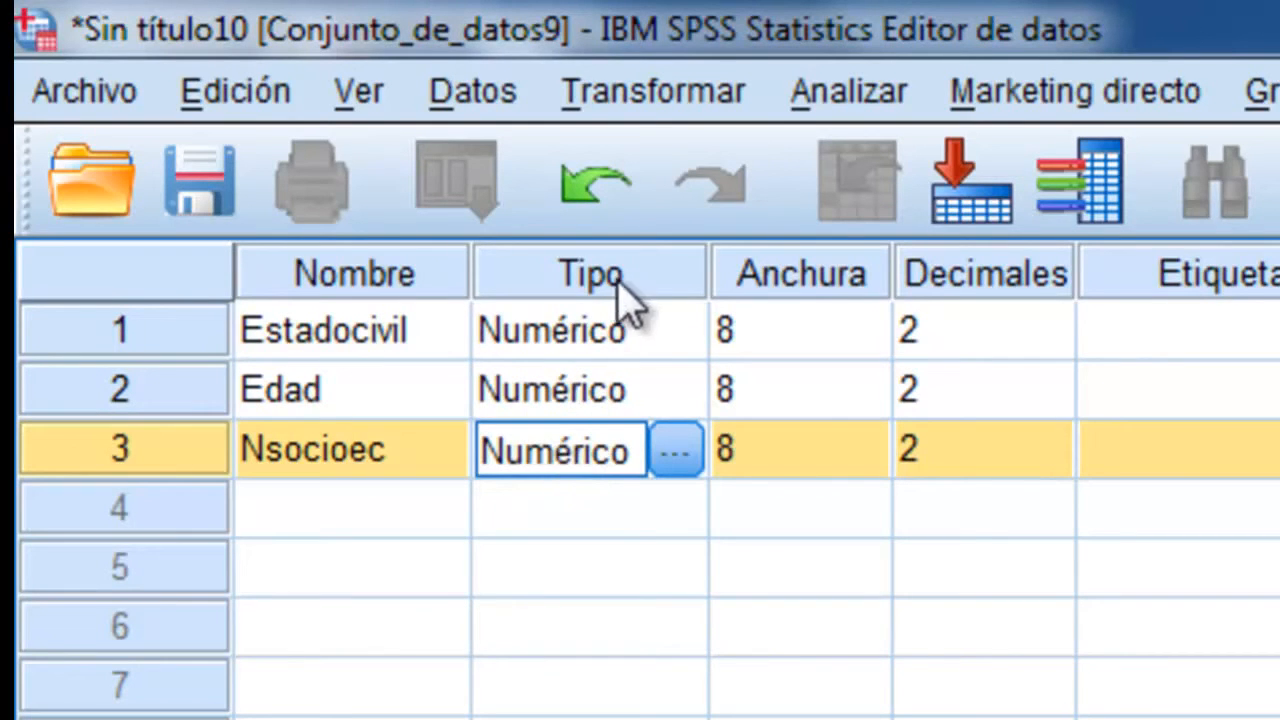
Step: Open the variable type settings for Estadocivil and examine the options for the numeric, date, dollar, custom currency, string and restricted numeric types
{"action": "left_click", "coordinate": [600, 340]}
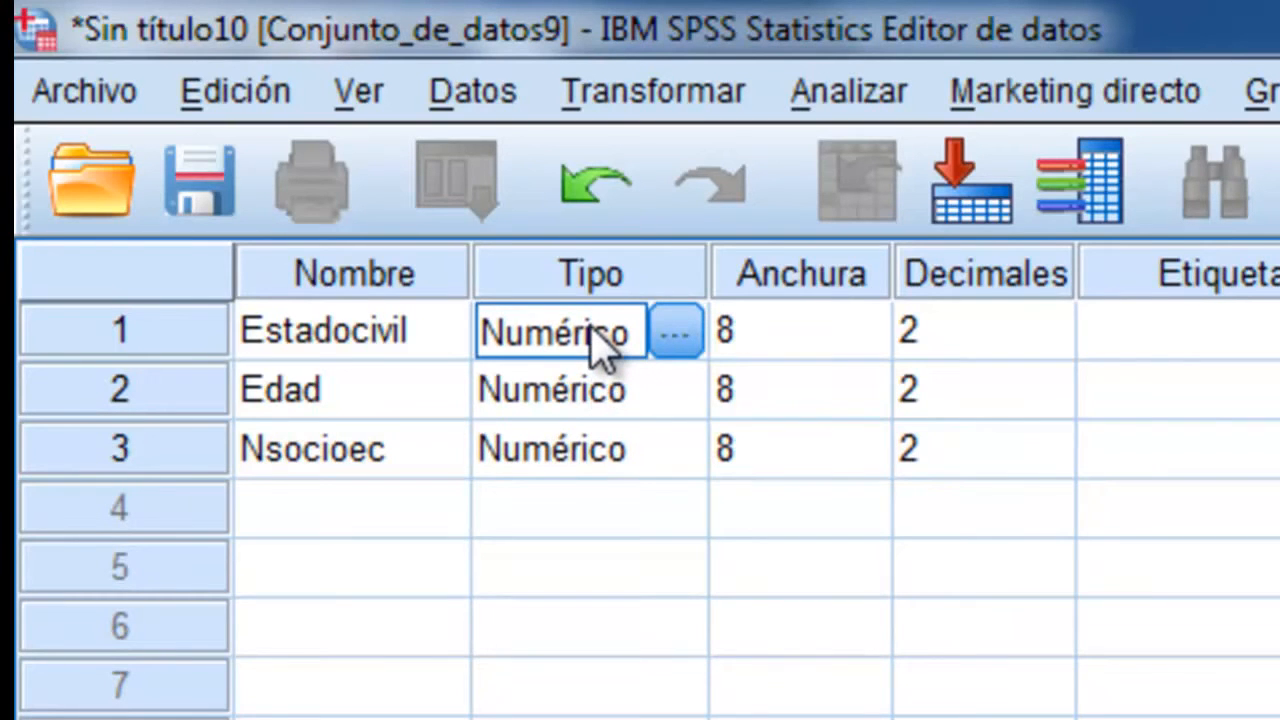
{"action": "left_click", "coordinate": [675, 333]}
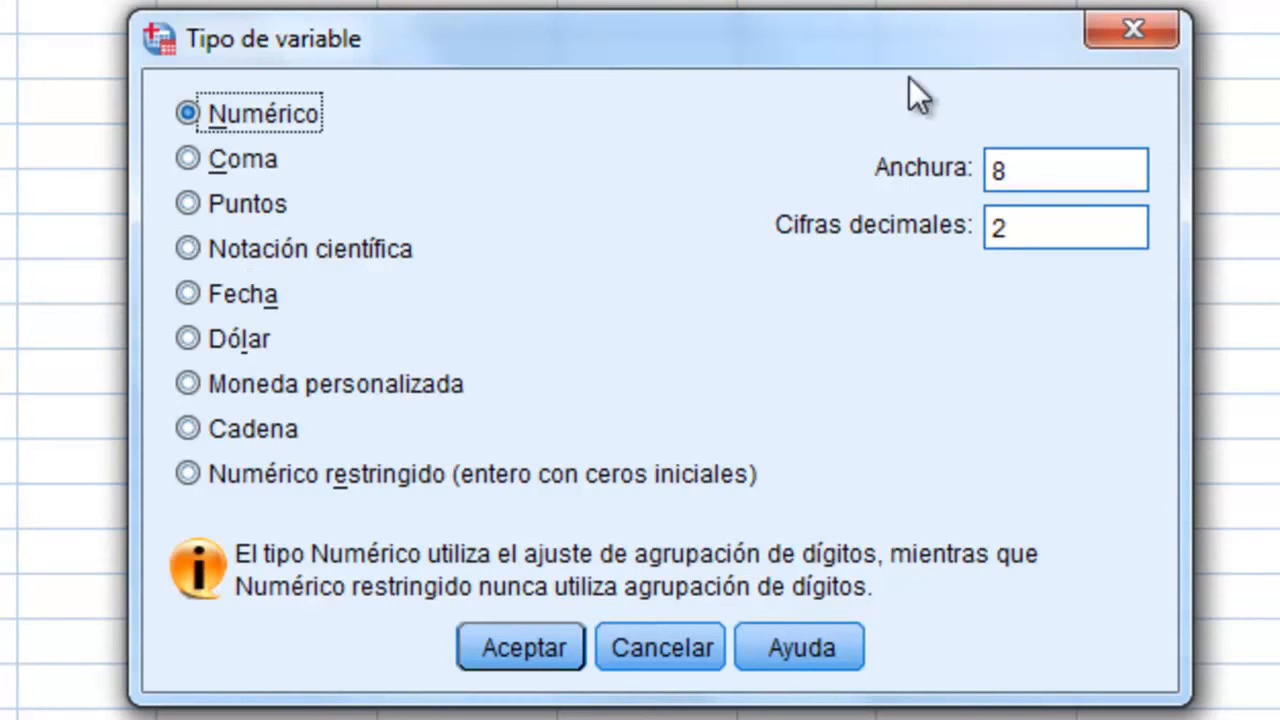
{"action": "left_click", "coordinate": [1087, 181]}
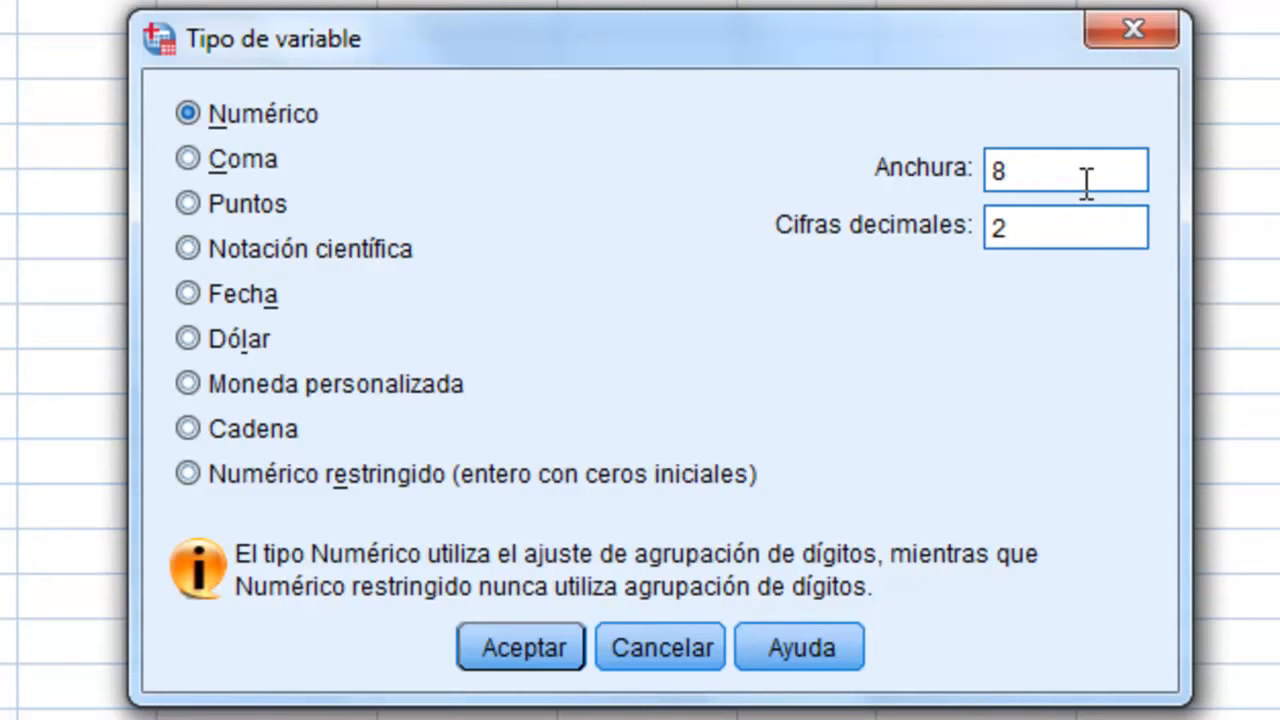
{"action": "left_click", "coordinate": [1076, 233]}
{"action": "left_click", "coordinate": [215, 290]}
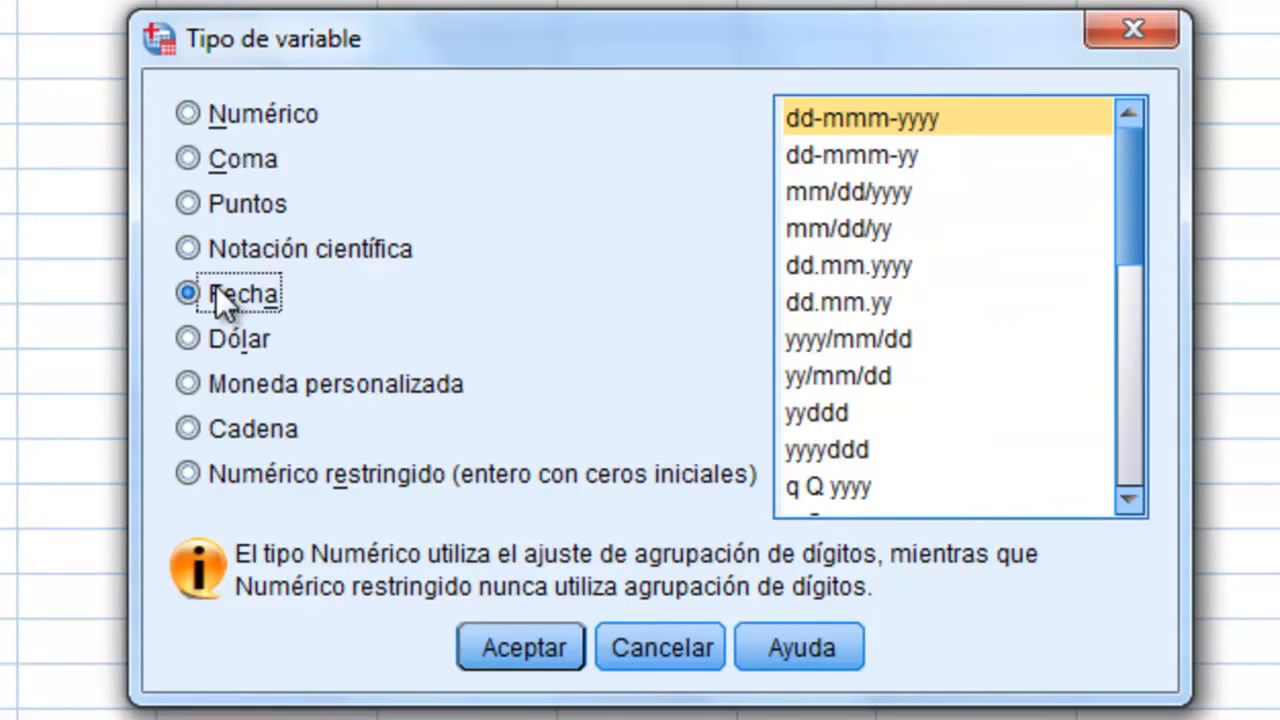
{"action": "left_click", "coordinate": [245, 352]}
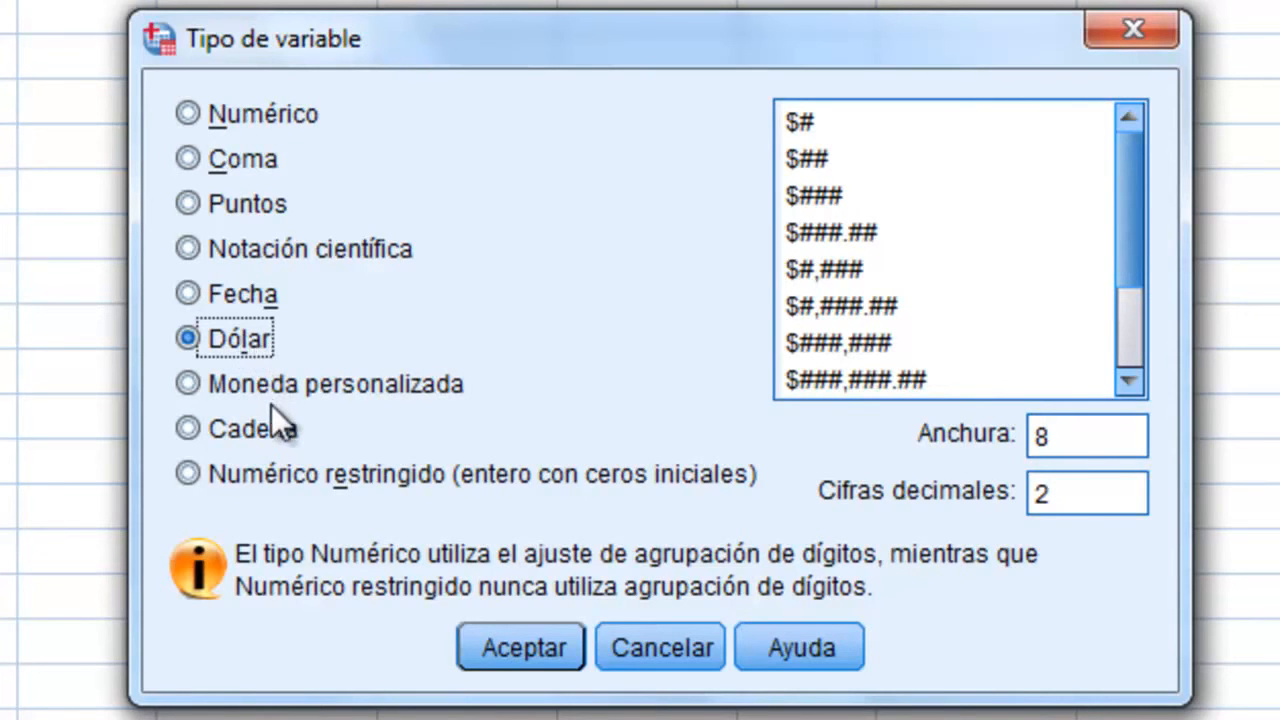
{"action": "left_click", "coordinate": [306, 396]}
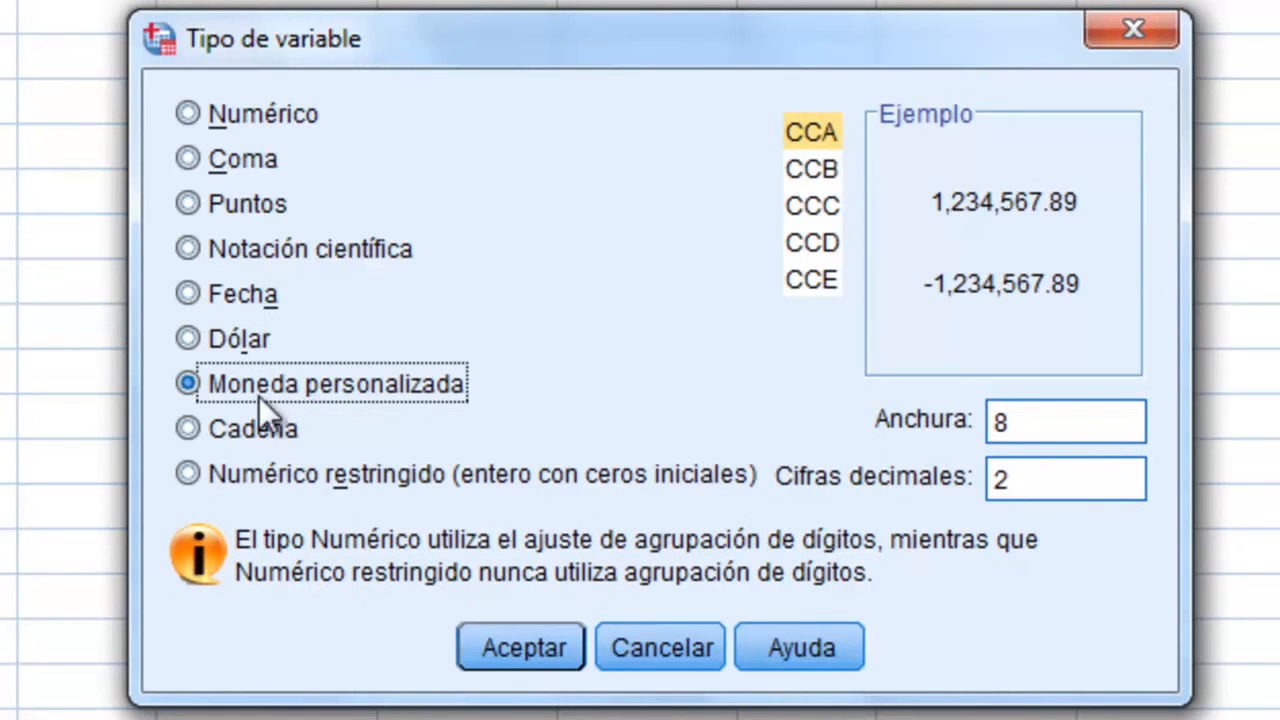
{"action": "left_click", "coordinate": [191, 426]}
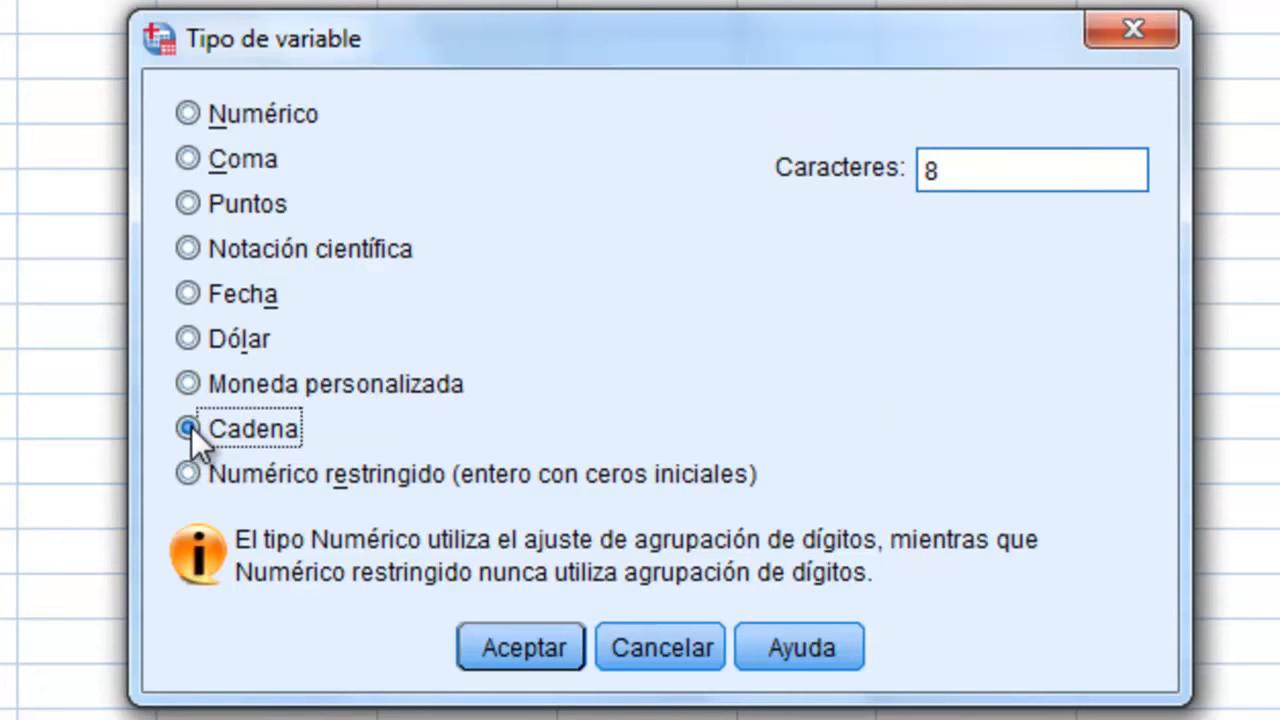
{"action": "left_click", "coordinate": [259, 465]}
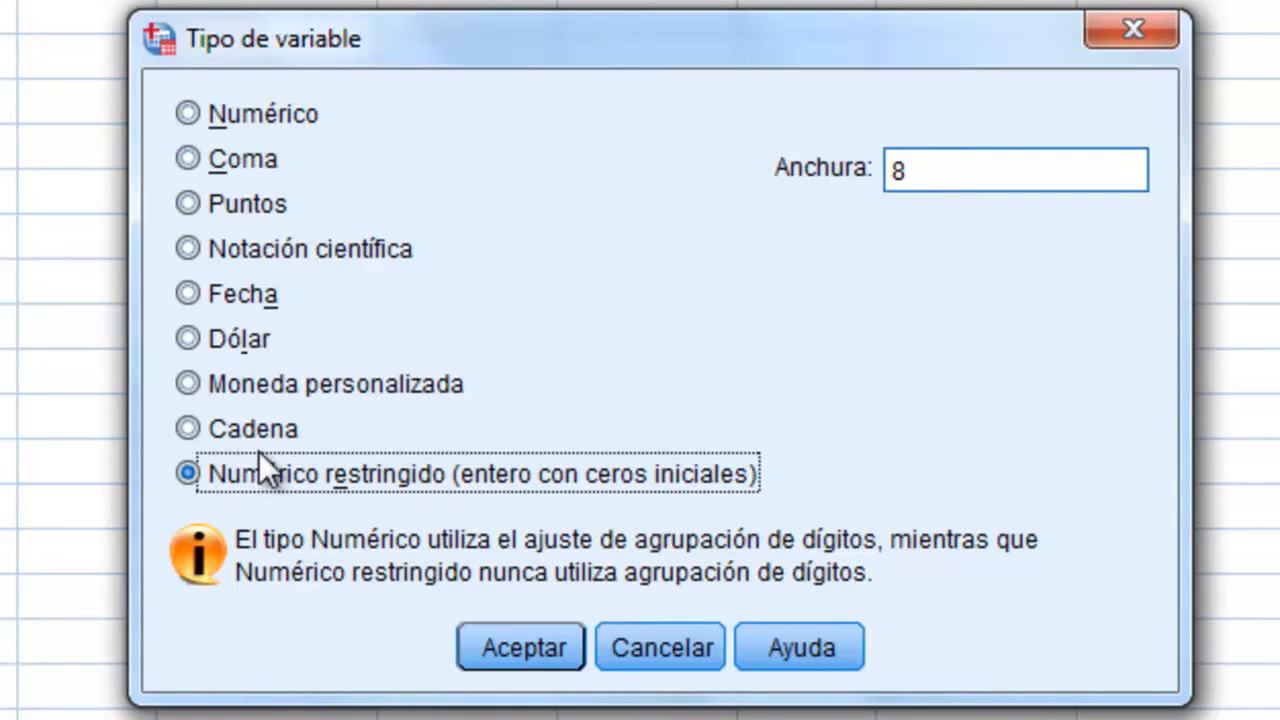
Step: Set the type of Estadocivil to Cadena with a length of 10 characters
{"action": "left_click", "coordinate": [259, 435]}
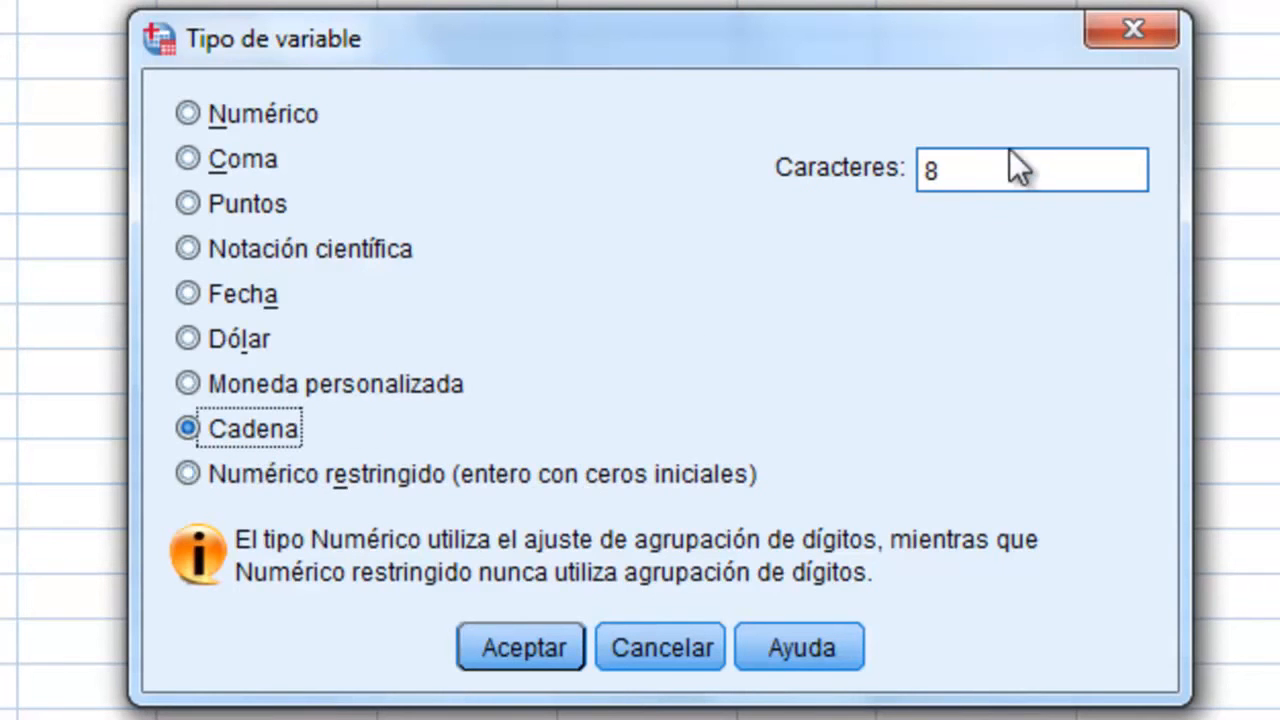
{"action": "double_click", "coordinate": [1013, 190]}
{"action": "type", "text": "10"}
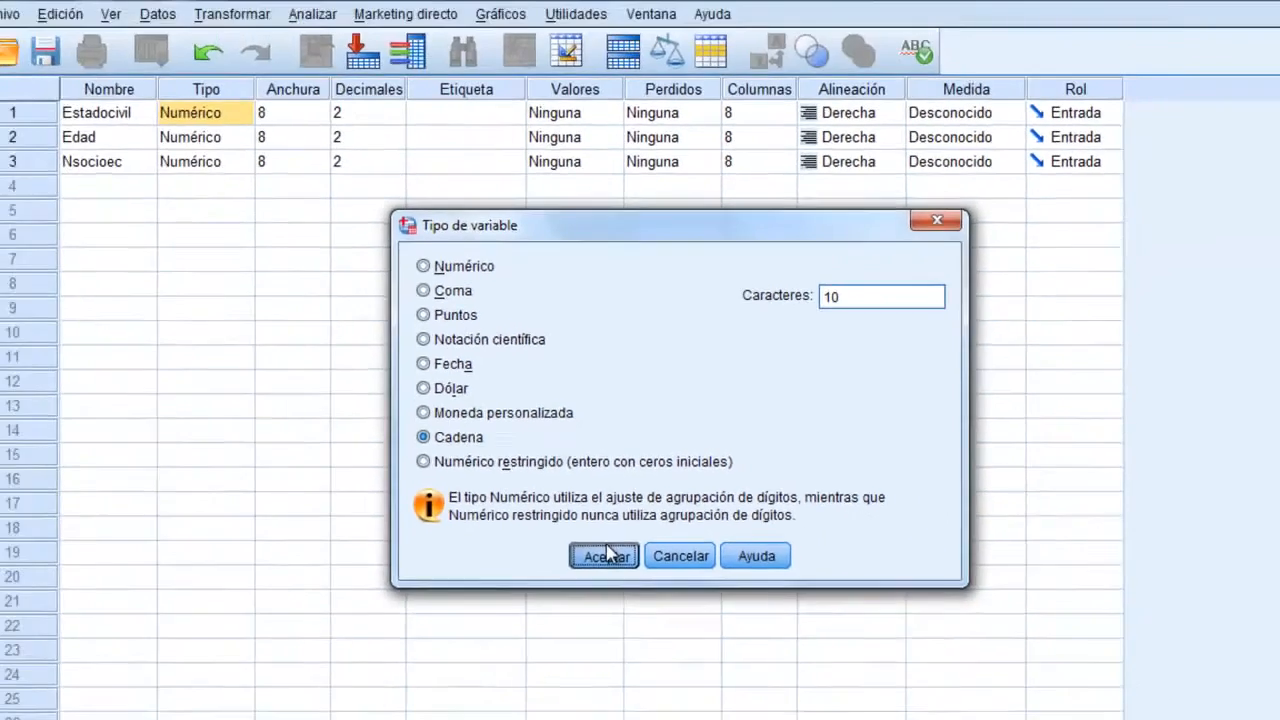
{"action": "left_click", "coordinate": [524, 640]}
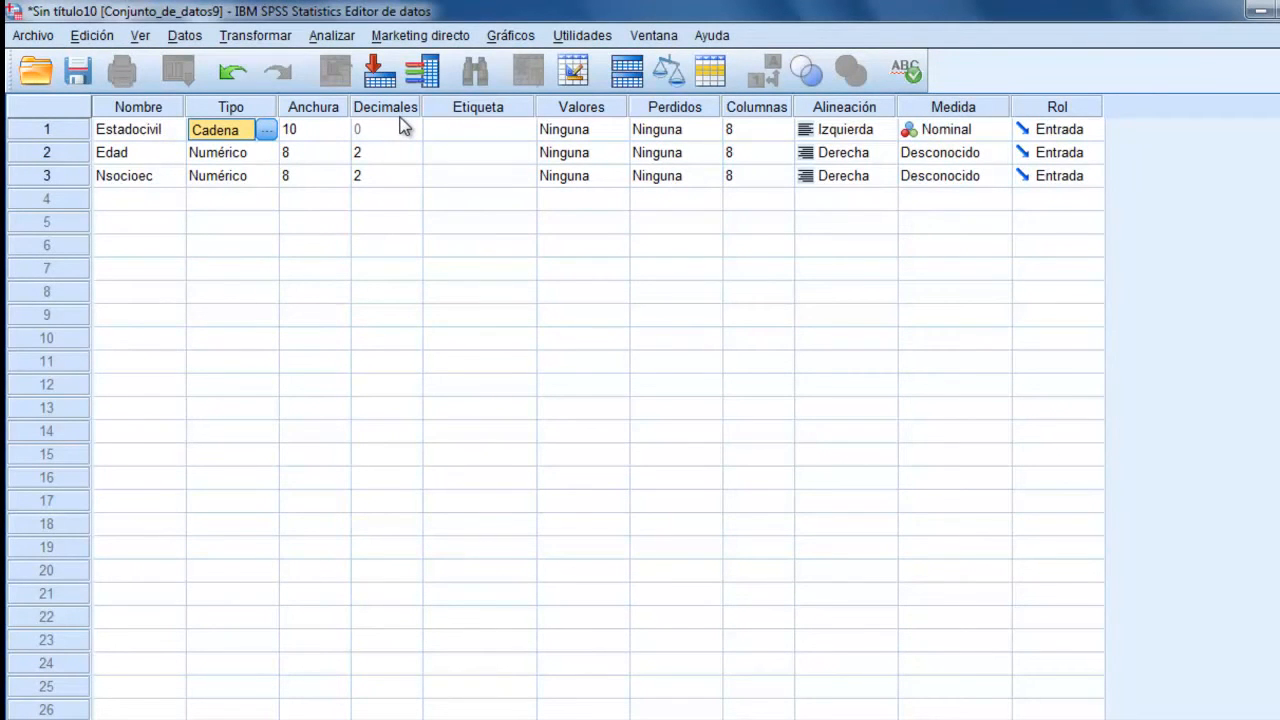
Step: Give the Estadocivil variable the label "Estado civil del encuestado"
{"action": "left_click", "coordinate": [447, 129]}
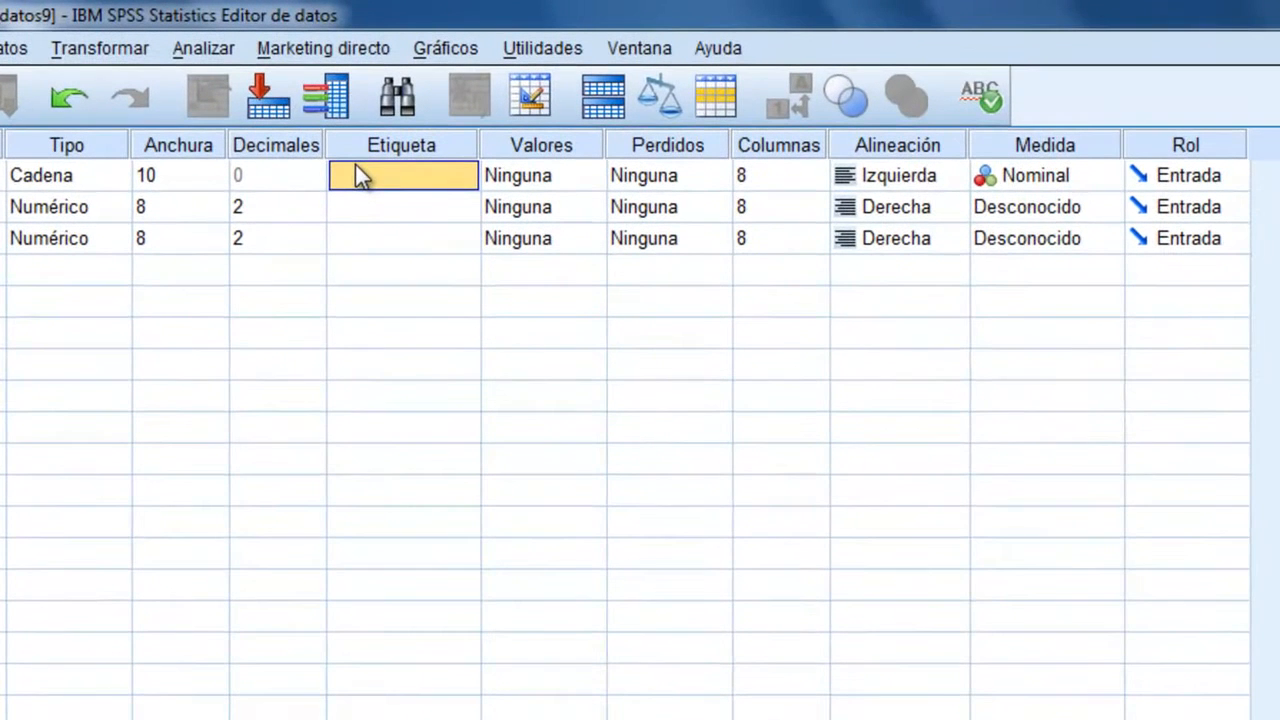
{"action": "type", "text": "Est"}
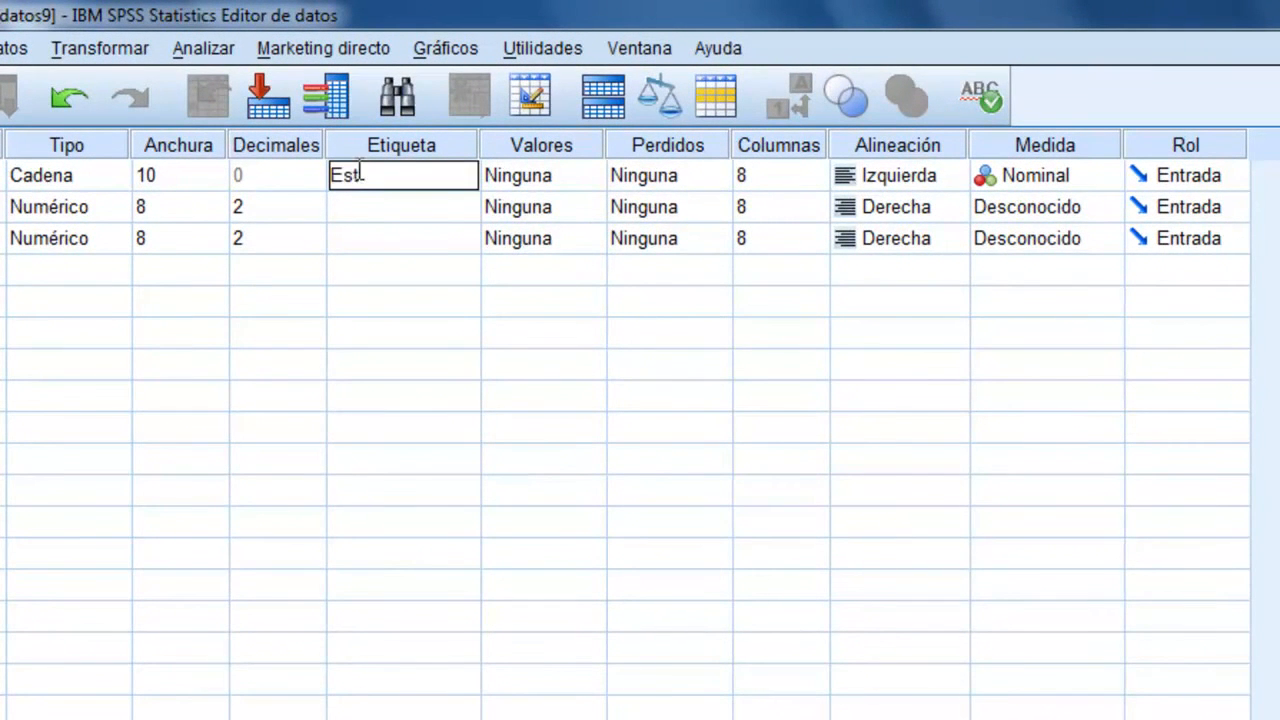
{"action": "type", "text": "ado civil de"}
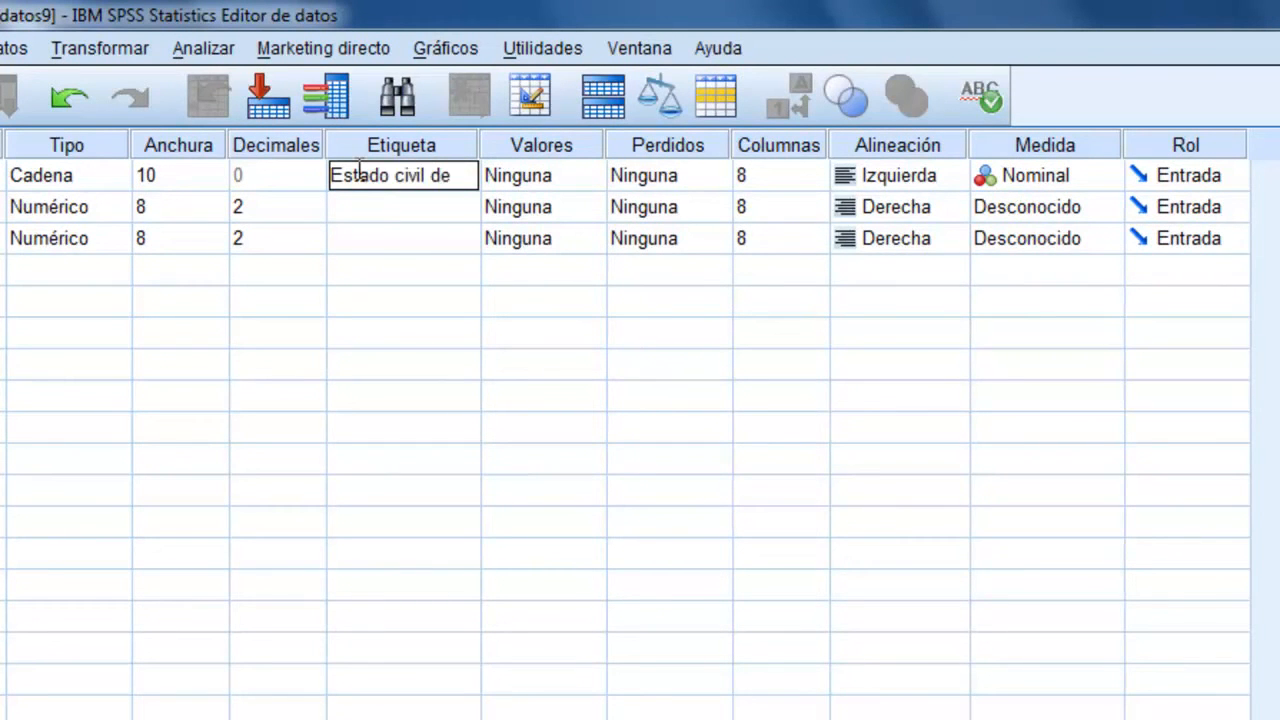
{"action": "type", "text": "l encuestado"}
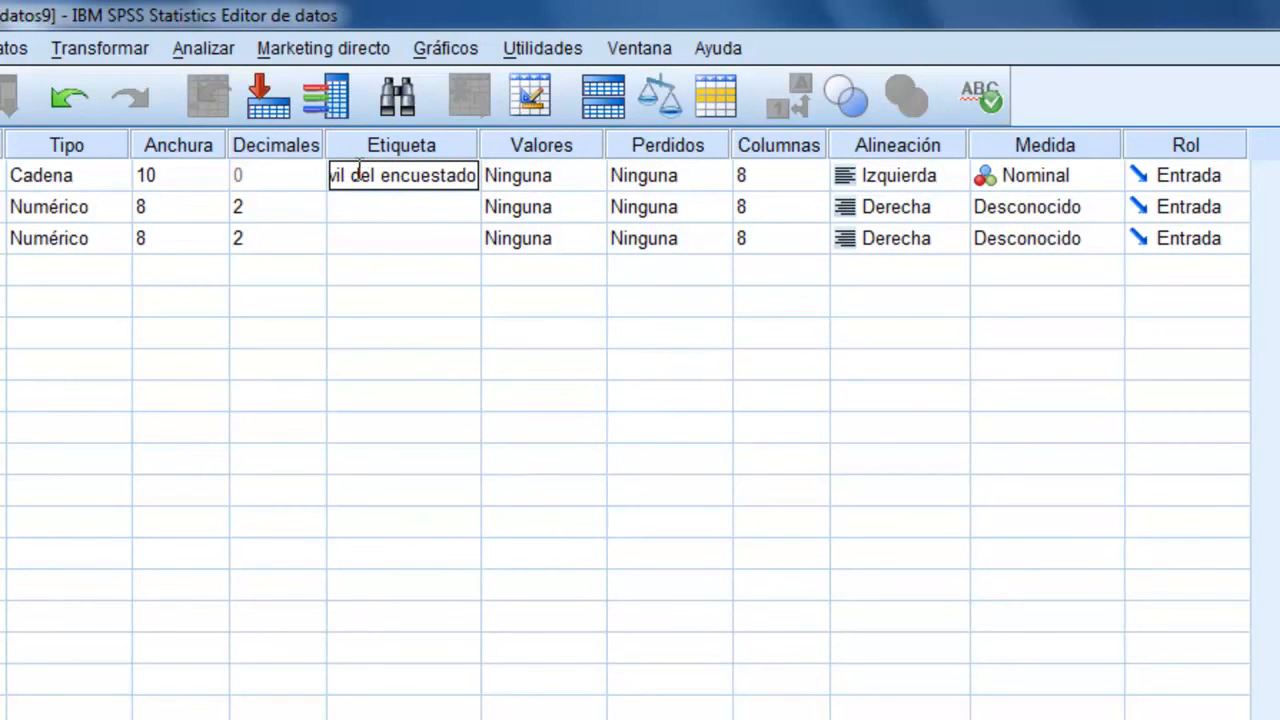
Step: Open the value labels for Estadocivil and add value 1 with the label "Soltero"
{"action": "left_click", "coordinate": [551, 180]}
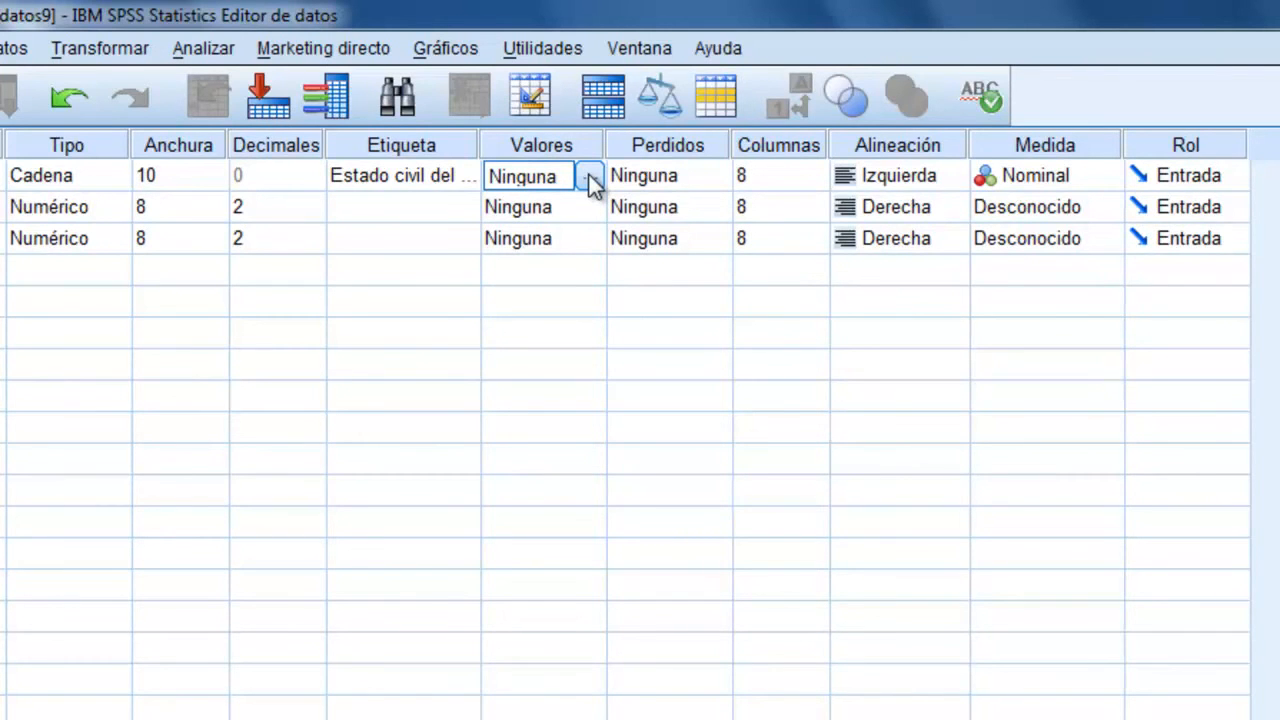
{"action": "left_click", "coordinate": [590, 180]}
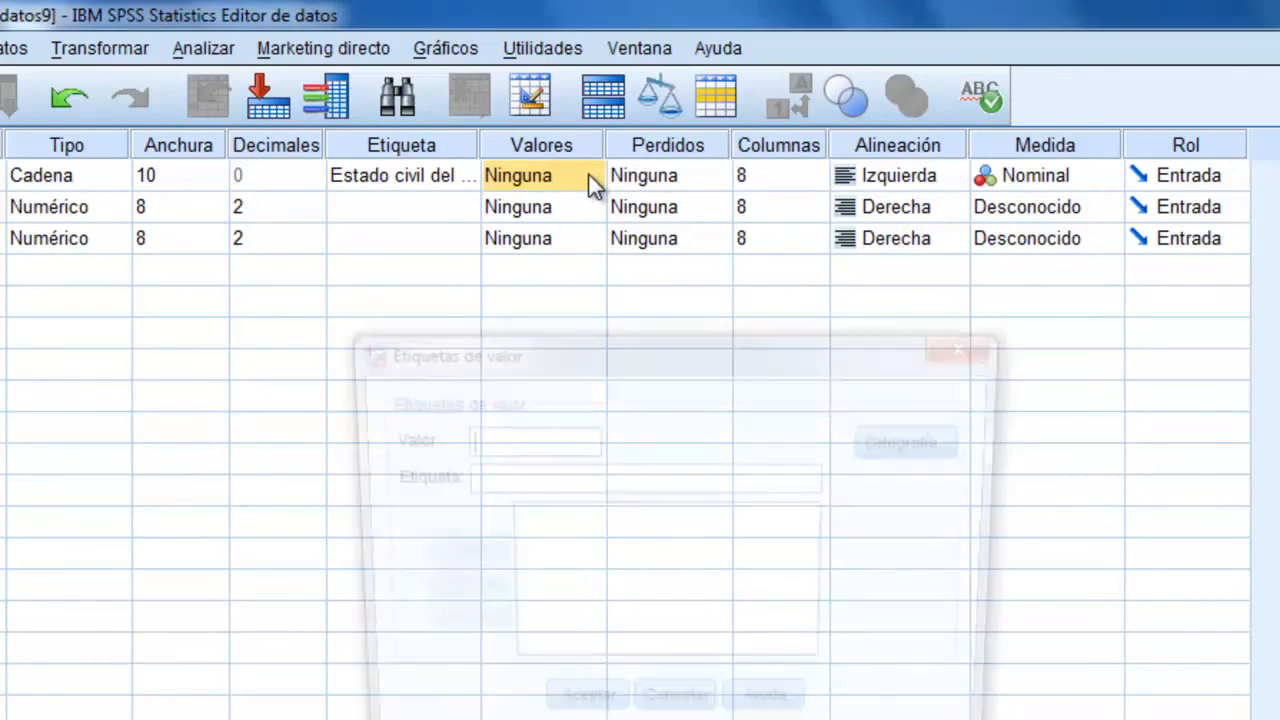
{"action": "left_click", "coordinate": [486, 477]}
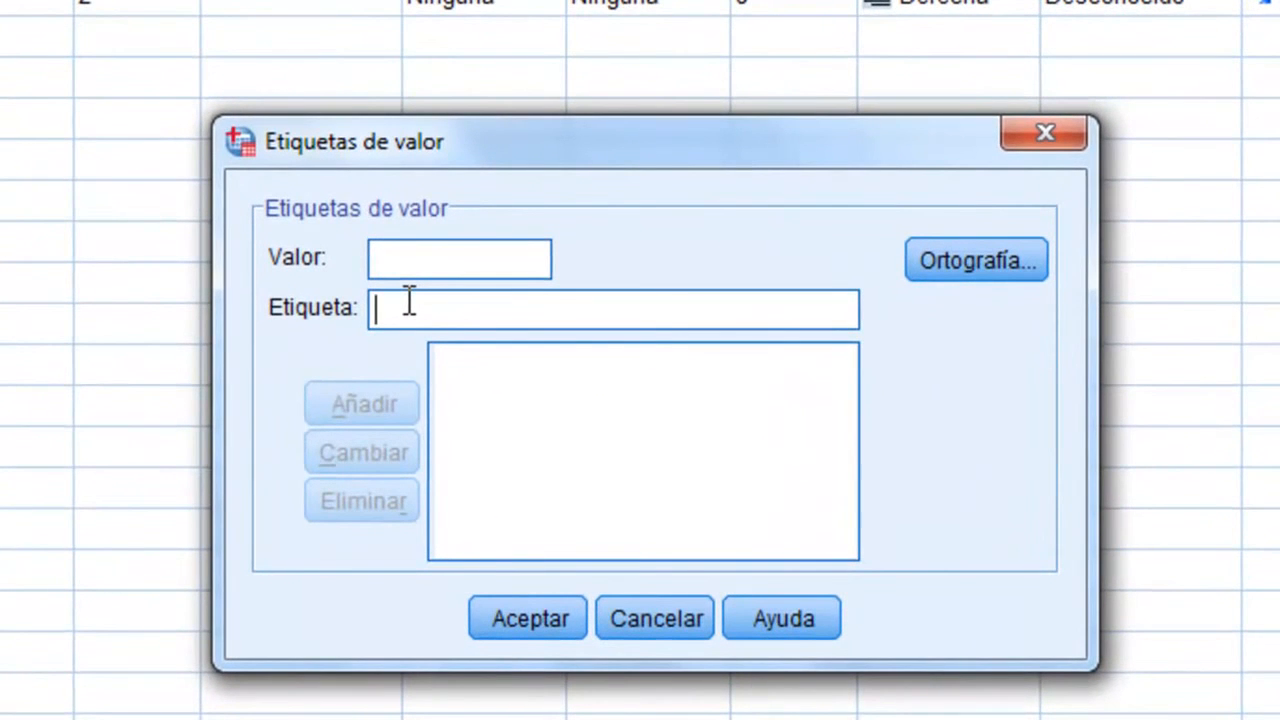
{"action": "type", "text": "Soltero"}
{"action": "left_click", "coordinate": [420, 258]}
{"action": "type", "text": "1"}
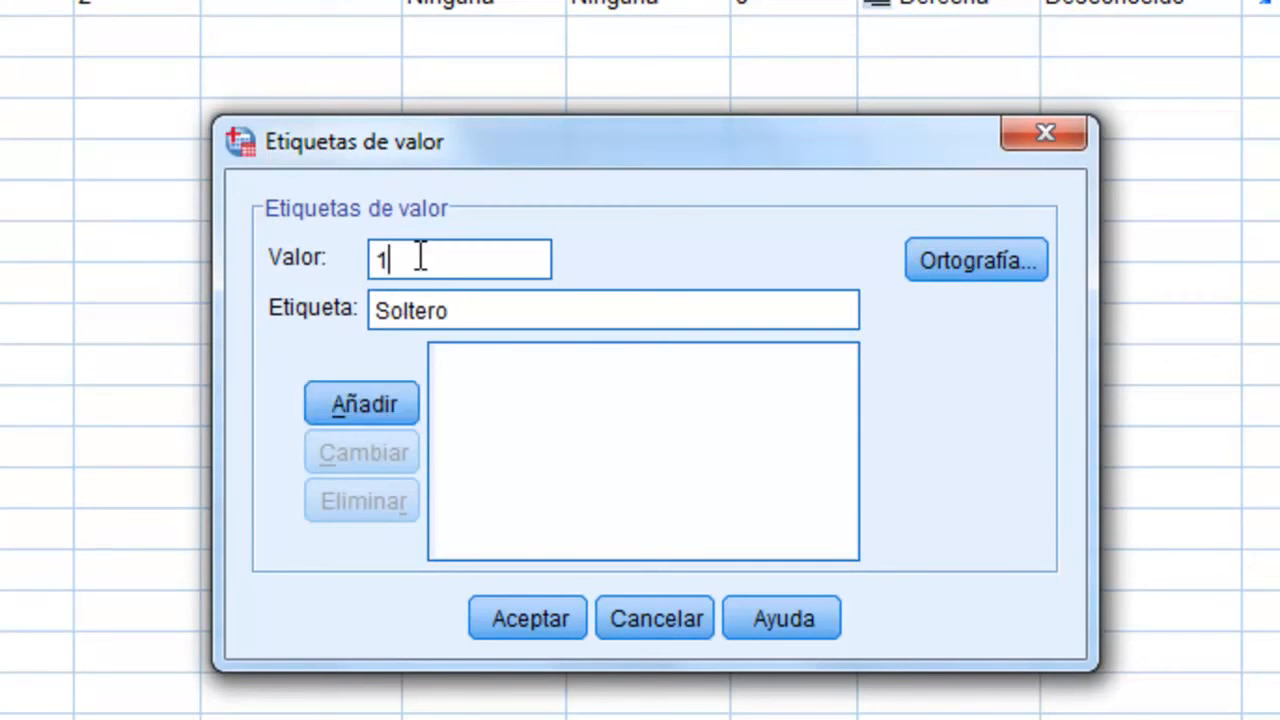
{"action": "left_click", "coordinate": [351, 397]}
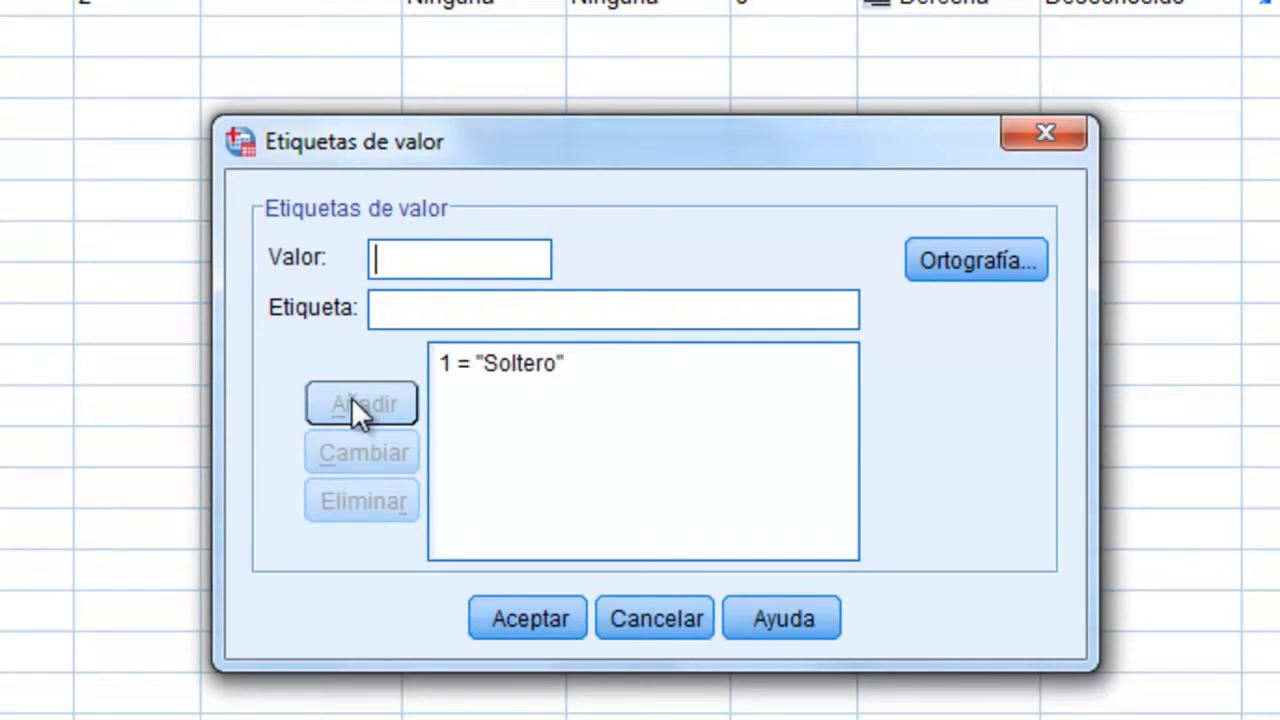
Step: Add value 2 with the label "Casado" to the Estadocivil value labels
{"action": "left_click", "coordinate": [421, 302]}
{"action": "type", "text": "Casado"}
{"action": "left_click", "coordinate": [447, 257]}
{"action": "type", "text": "2"}
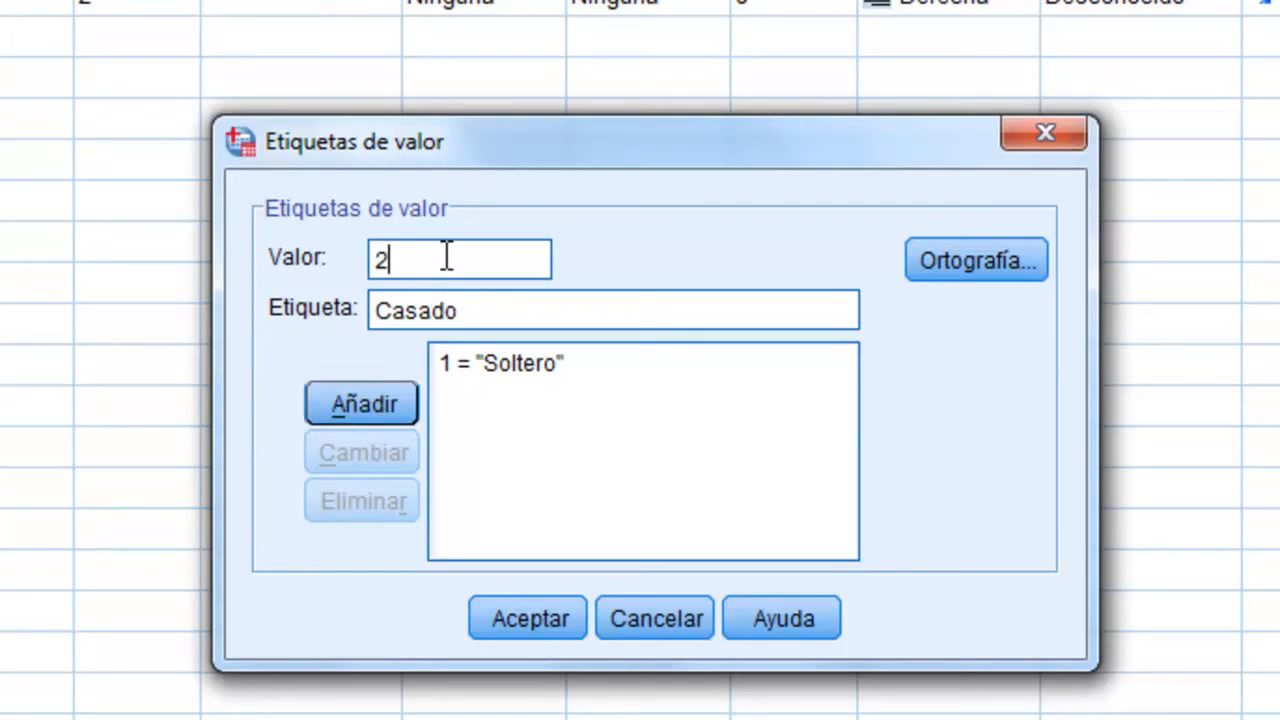
{"action": "left_click", "coordinate": [374, 388]}
Step: Add value 3 with the label "Divorciado" to the Estadocivil value labels
{"action": "left_click", "coordinate": [454, 318]}
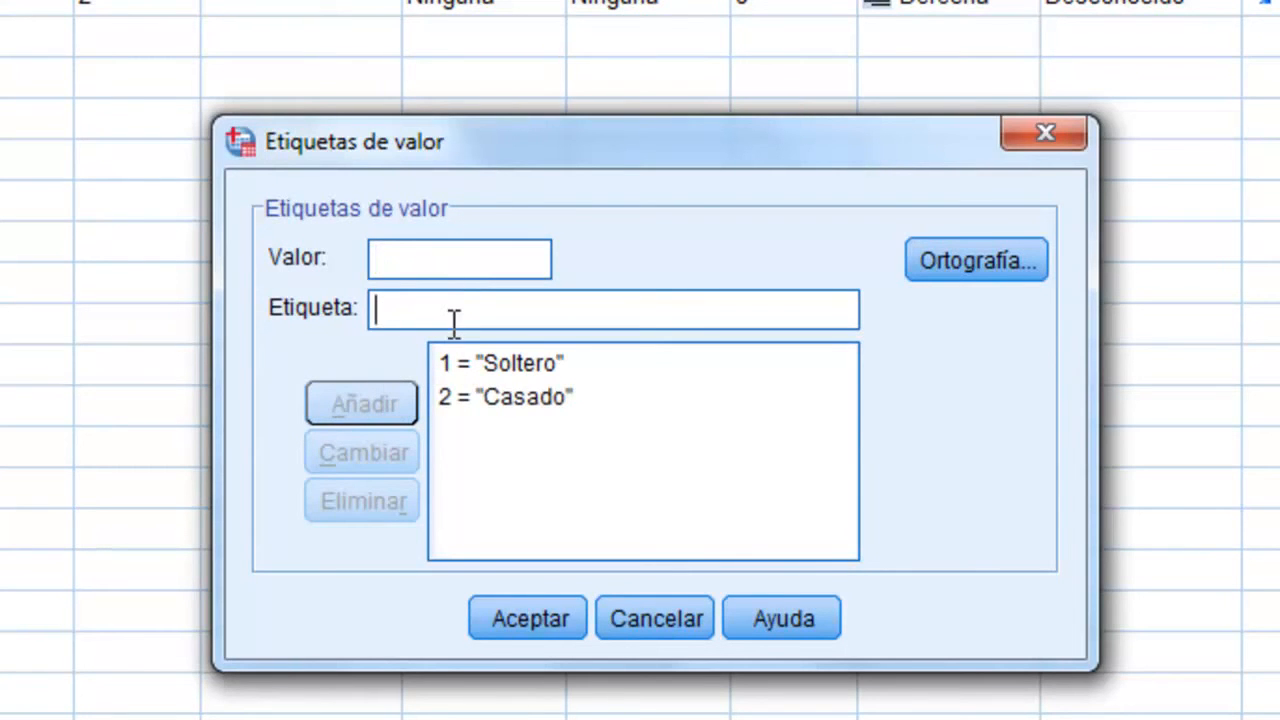
{"action": "type", "text": "Divo"}
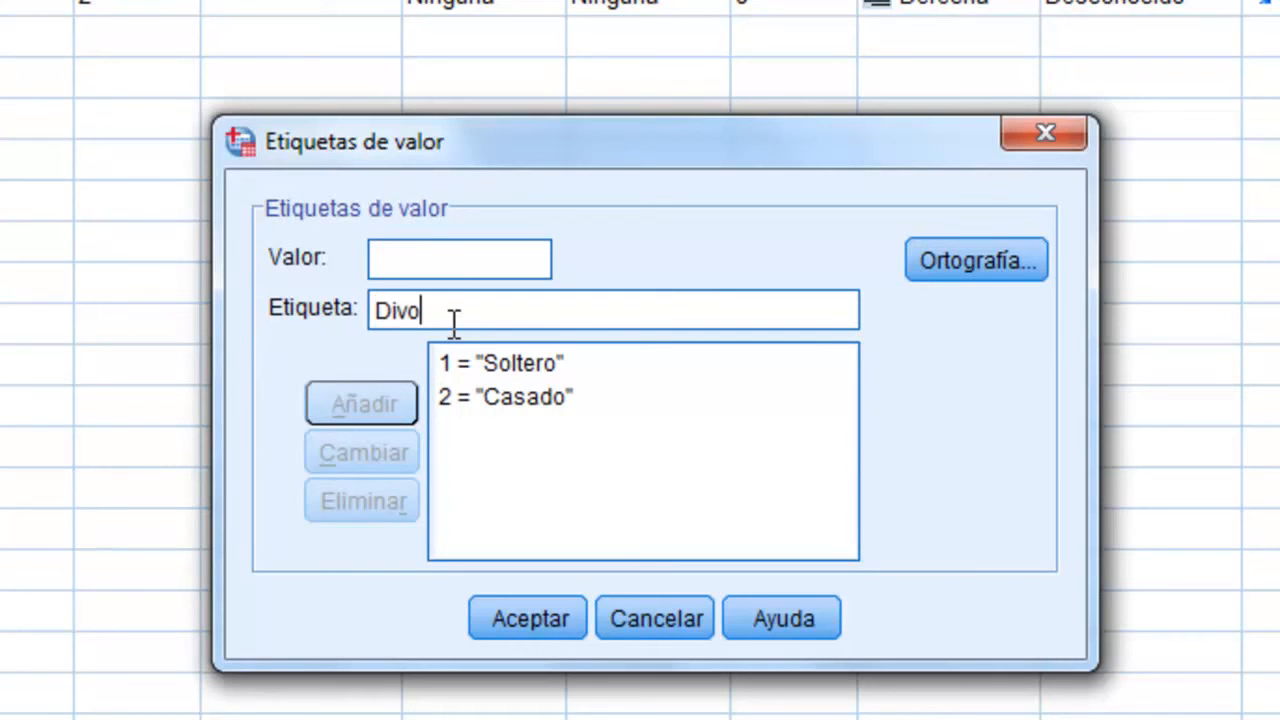
{"action": "type", "text": "rciado"}
{"action": "left_click", "coordinate": [481, 261]}
{"action": "type", "text": "3"}
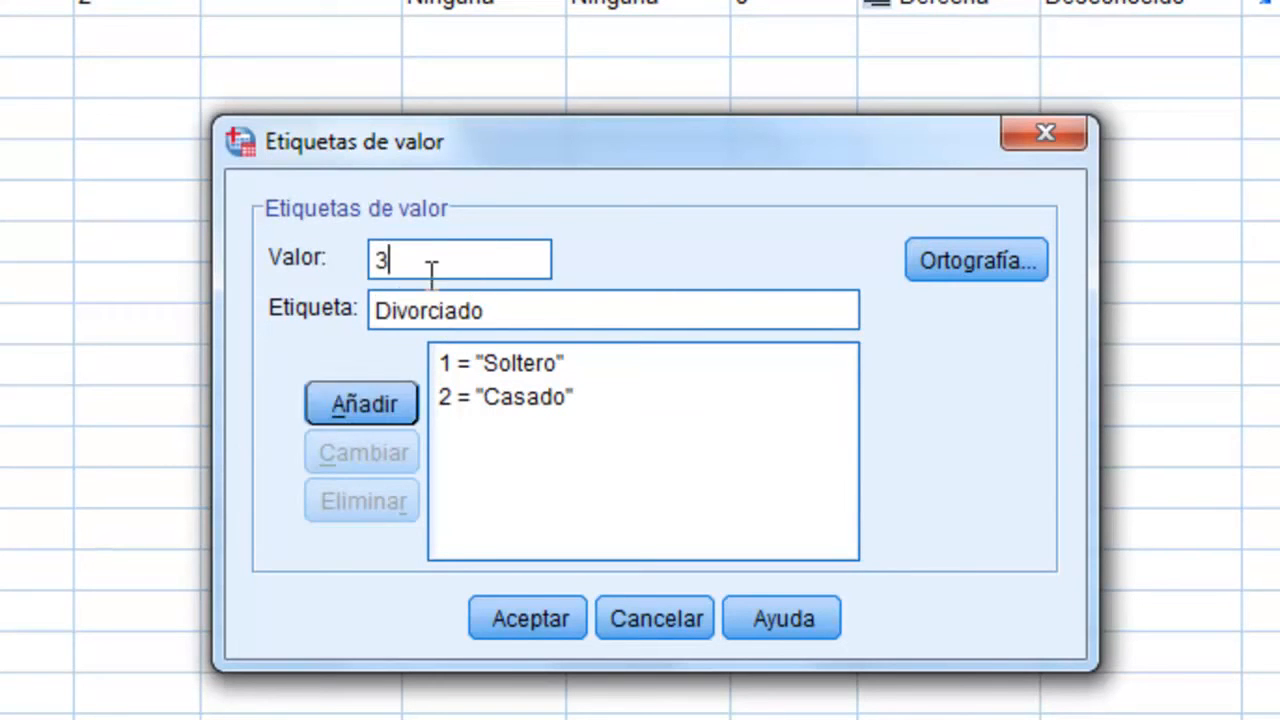
{"action": "left_click", "coordinate": [362, 400]}
Step: Add value 4 with the label "Viudo" to the Estadocivil value labels
{"action": "left_click", "coordinate": [446, 300]}
{"action": "type", "text": "Viudo"}
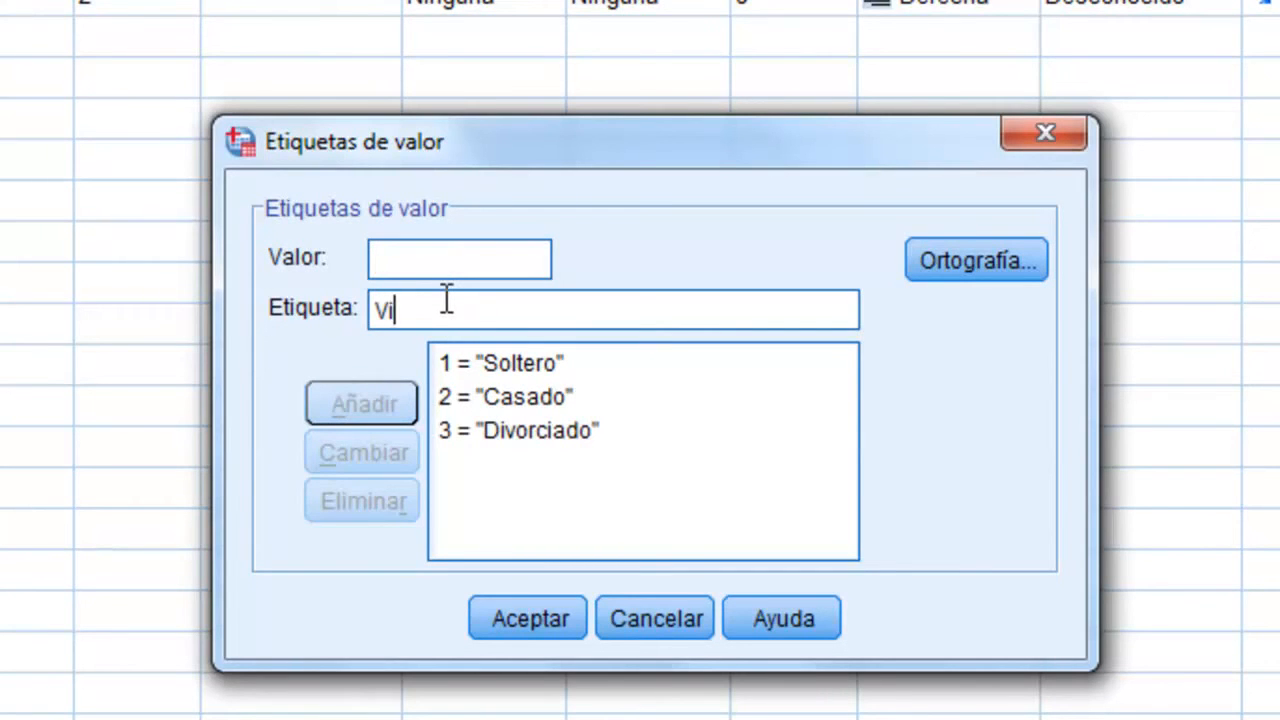
{"action": "left_click", "coordinate": [483, 268]}
{"action": "type", "text": "4"}
{"action": "left_click", "coordinate": [346, 403]}
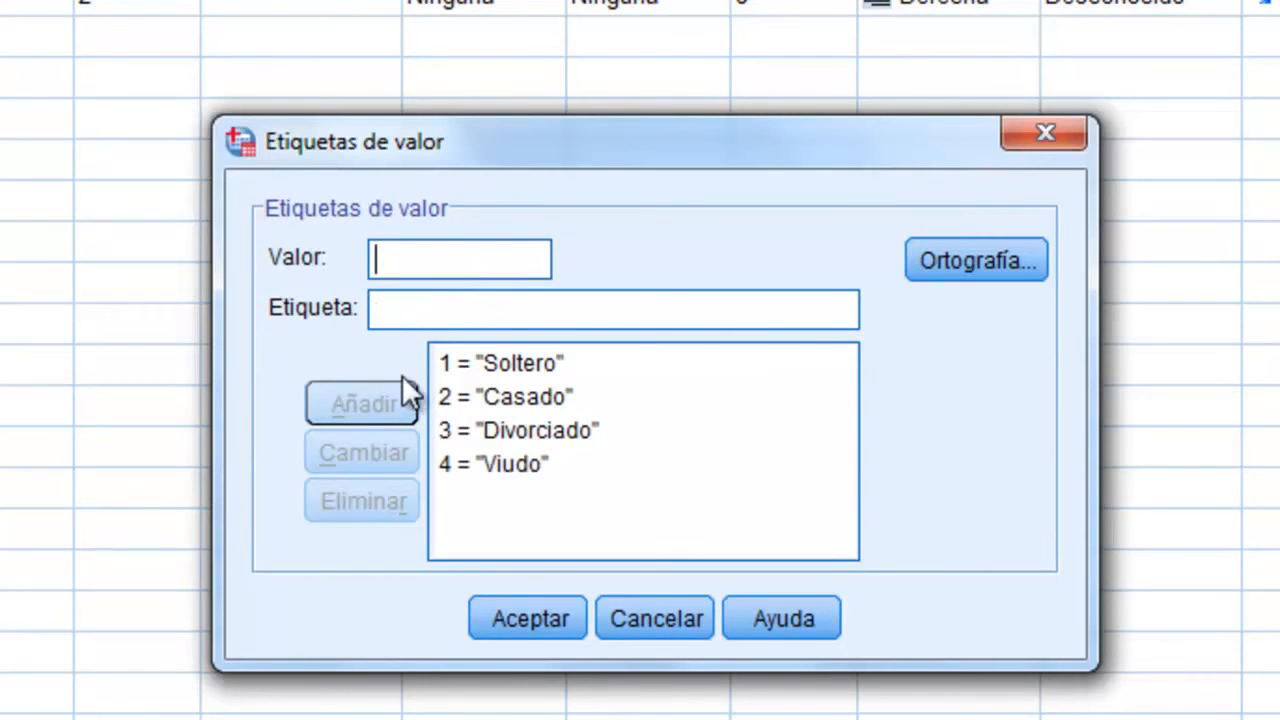
Step: Add value 5 with the label "Unión libre" to the Estadocivil value labels
{"action": "left_click", "coordinate": [446, 300]}
{"action": "type", "text": "Uniò"}
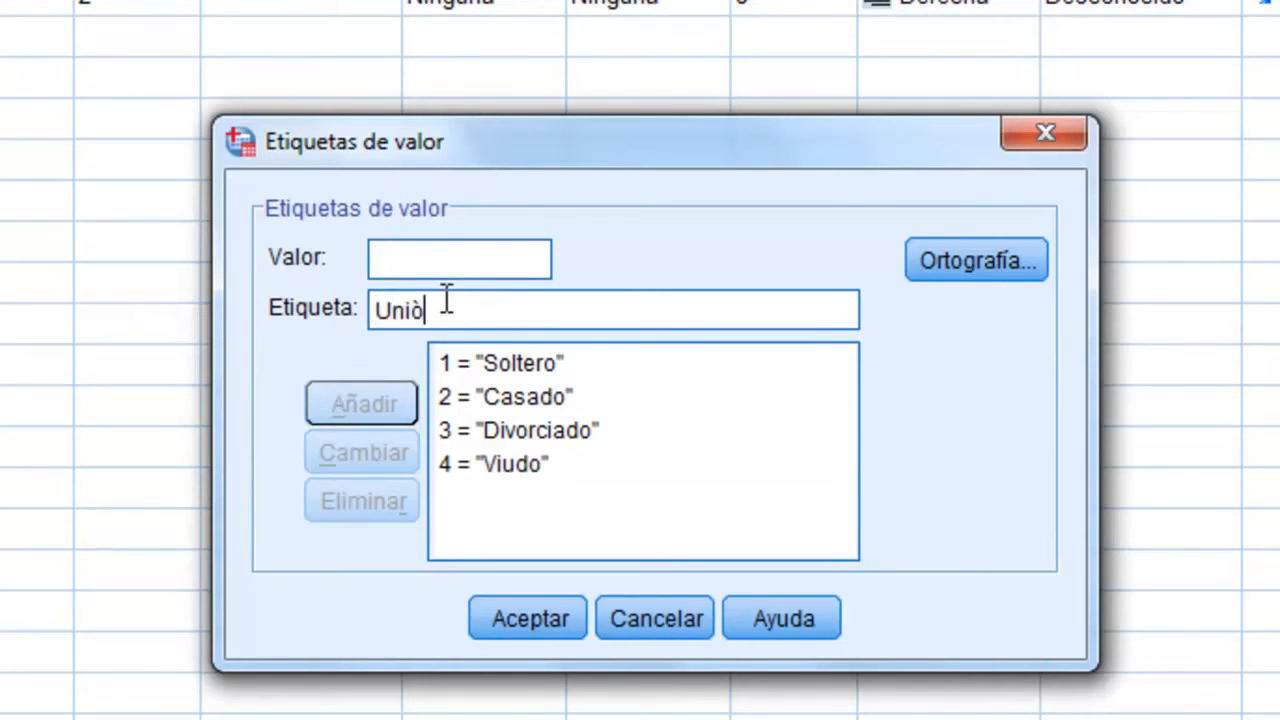
{"action": "key", "text": "BackSpace"}
{"action": "type", "text": "ón libre"}
{"action": "left_click", "coordinate": [461, 272]}
{"action": "type", "text": "5"}
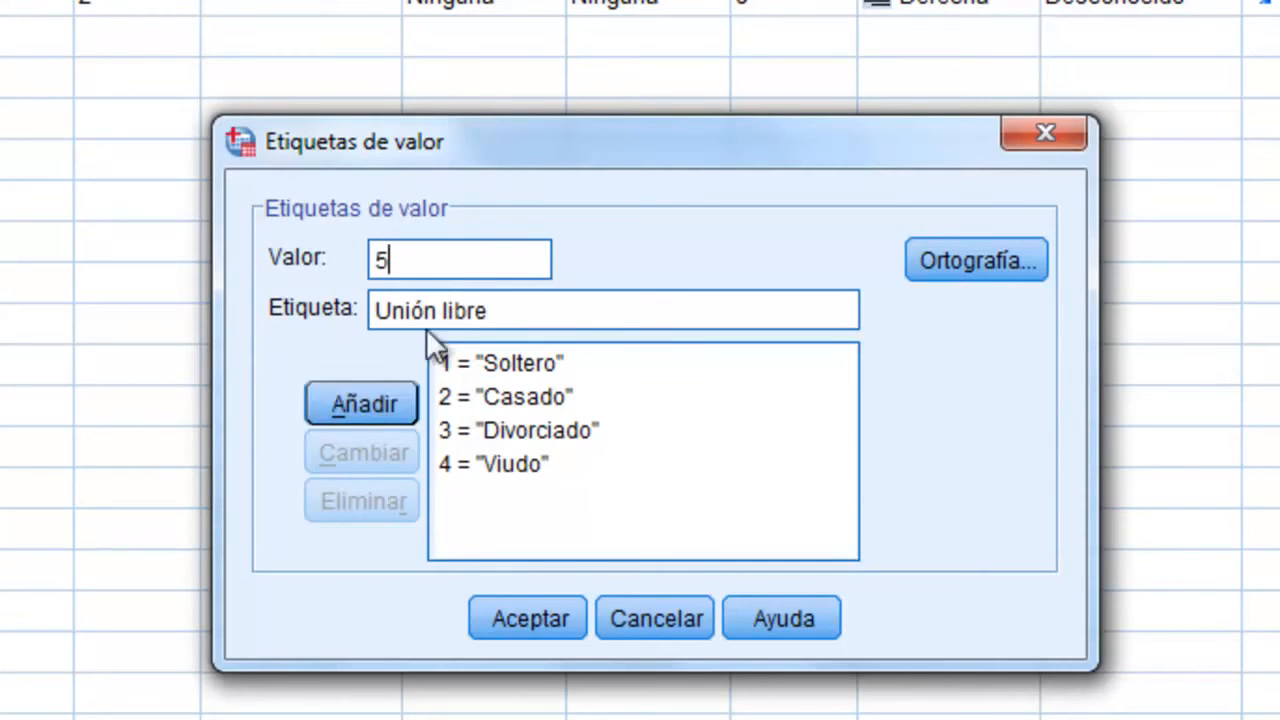
{"action": "left_click", "coordinate": [366, 402]}
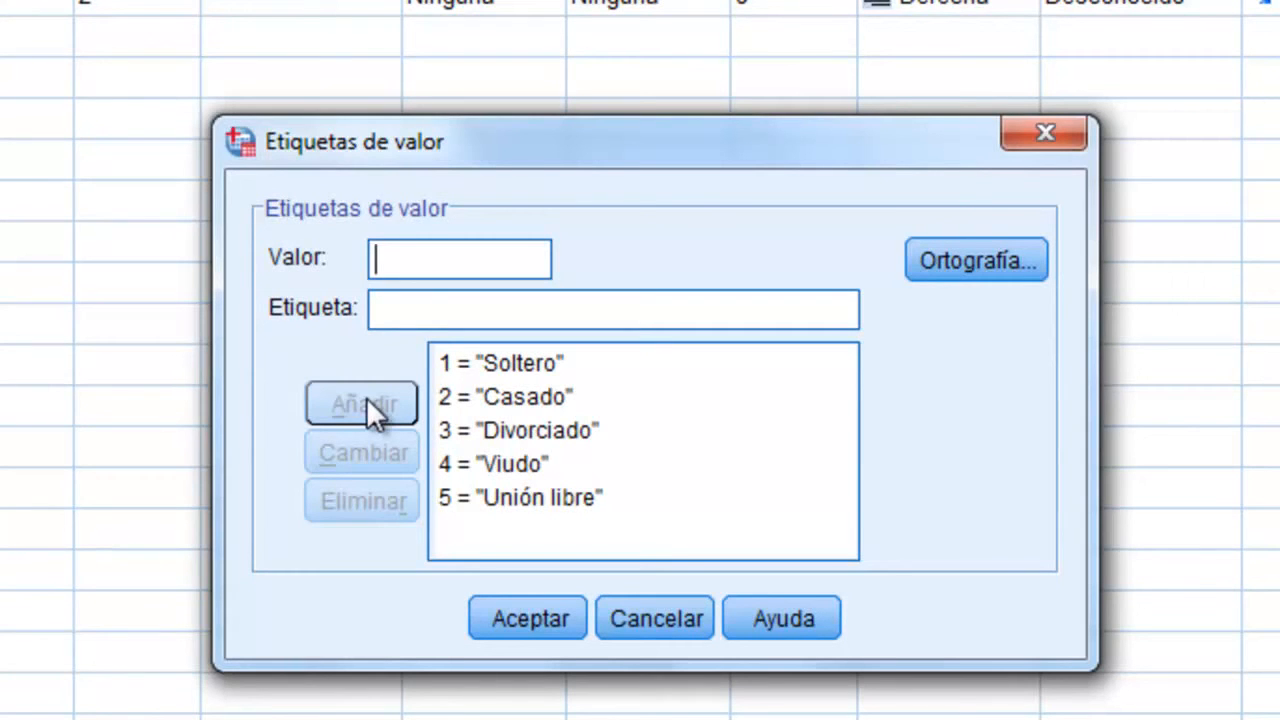
Step: Add value -1 with the label "no sabe" to the Estadocivil value labels
{"action": "left_click", "coordinate": [426, 303]}
{"action": "type", "text": "no sabe"}
{"action": "left_click", "coordinate": [436, 266]}
{"action": "type", "text": "-1"}
{"action": "left_click", "coordinate": [362, 402]}
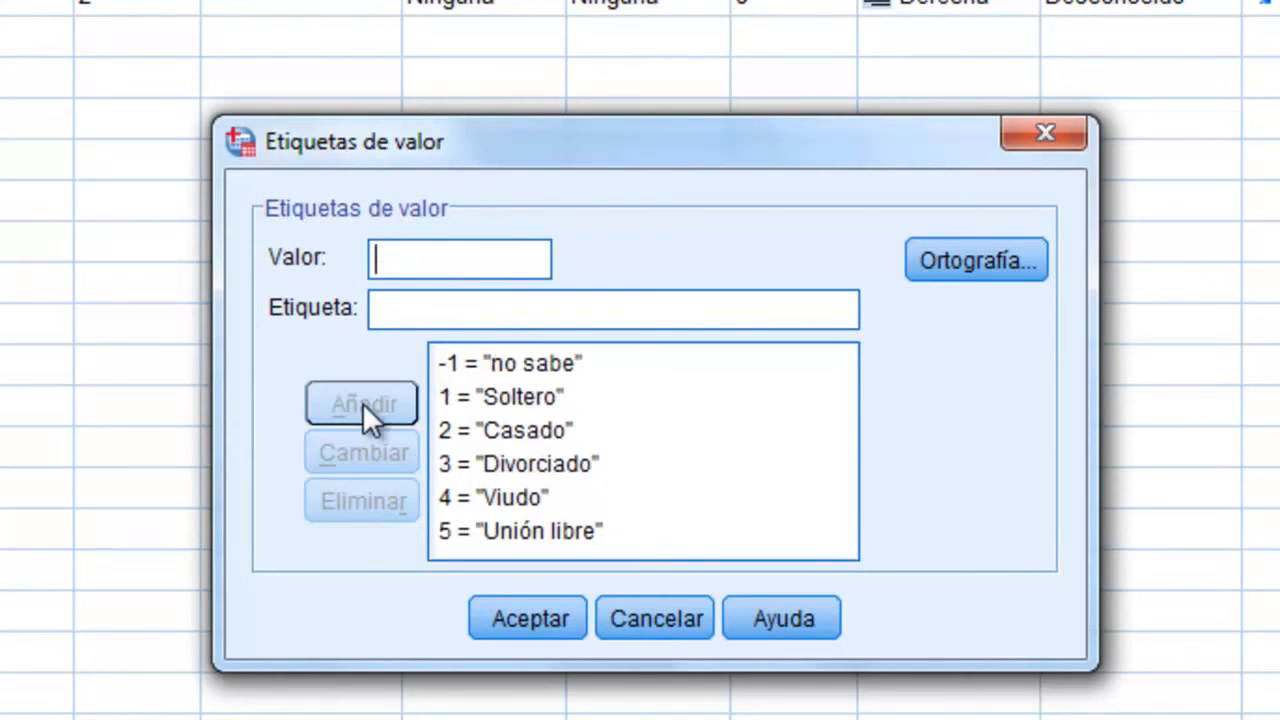
Step: Add value -2 with the label "no recuerda" to the Estadocivil value labels
{"action": "left_click", "coordinate": [436, 312]}
{"action": "type", "text": "no recuerda"}
{"action": "left_click", "coordinate": [492, 268]}
{"action": "type", "text": "-2"}
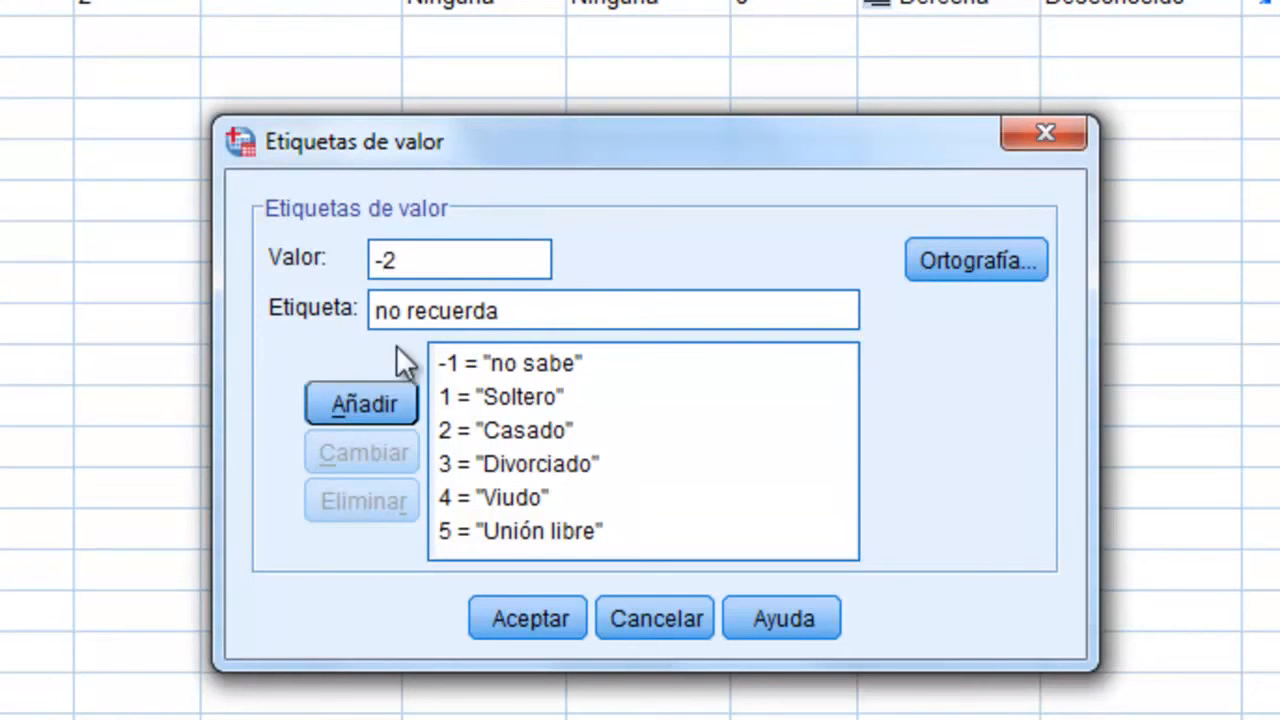
{"action": "left_click", "coordinate": [372, 395]}
Step: Add value -3 with the label "no contesta" to the Estadocivil value labels and accept the label definitions
{"action": "left_click", "coordinate": [444, 300]}
{"action": "type", "text": "no contesta"}
{"action": "left_click", "coordinate": [461, 268]}
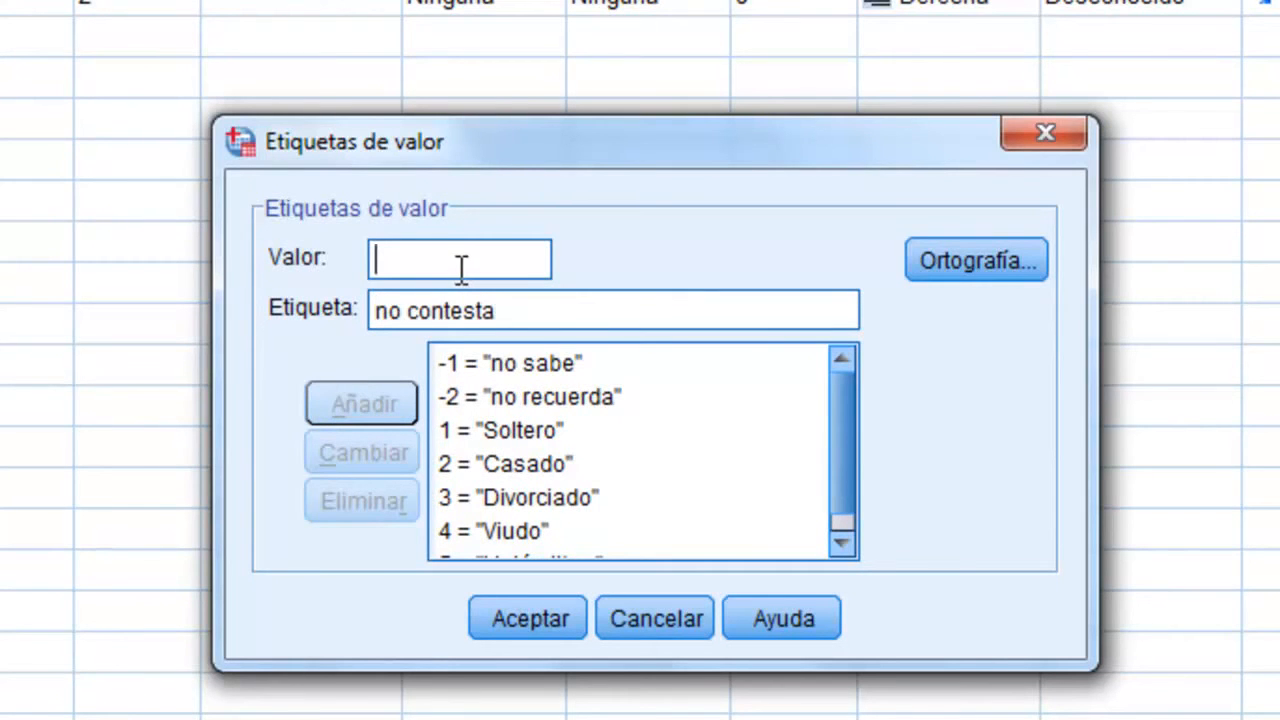
{"action": "type", "text": "-3"}
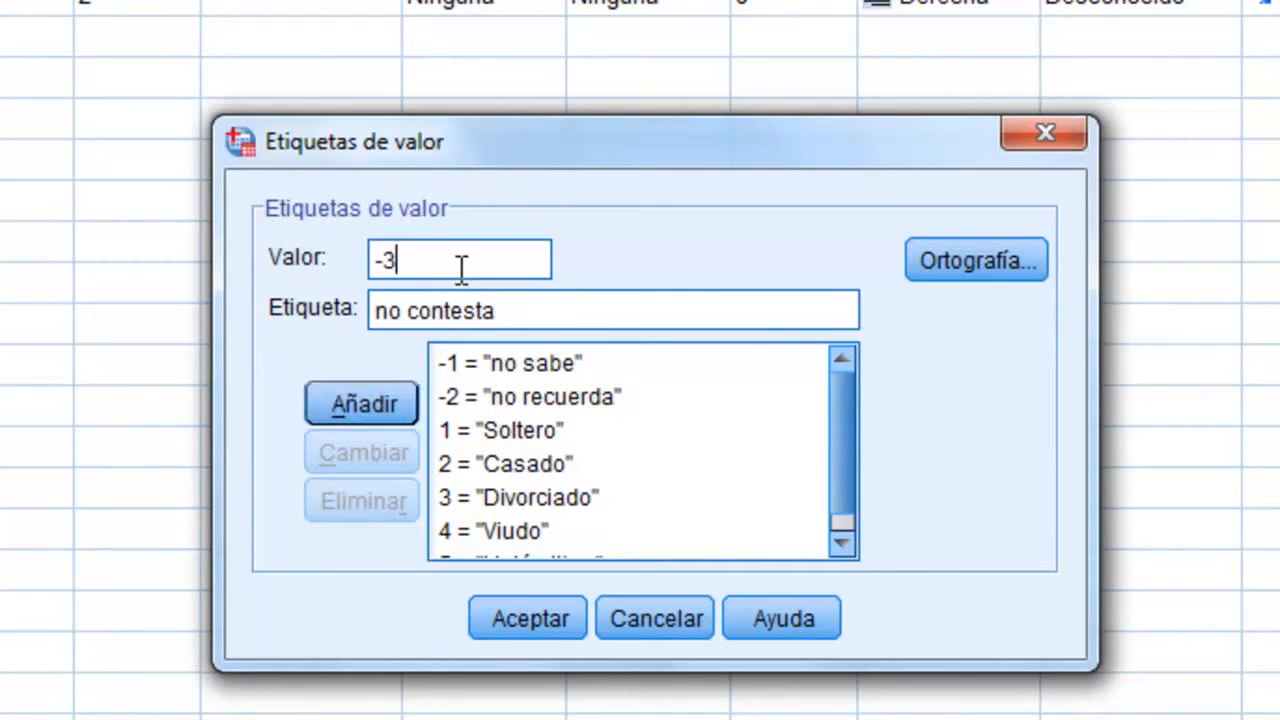
{"action": "left_click", "coordinate": [360, 395]}
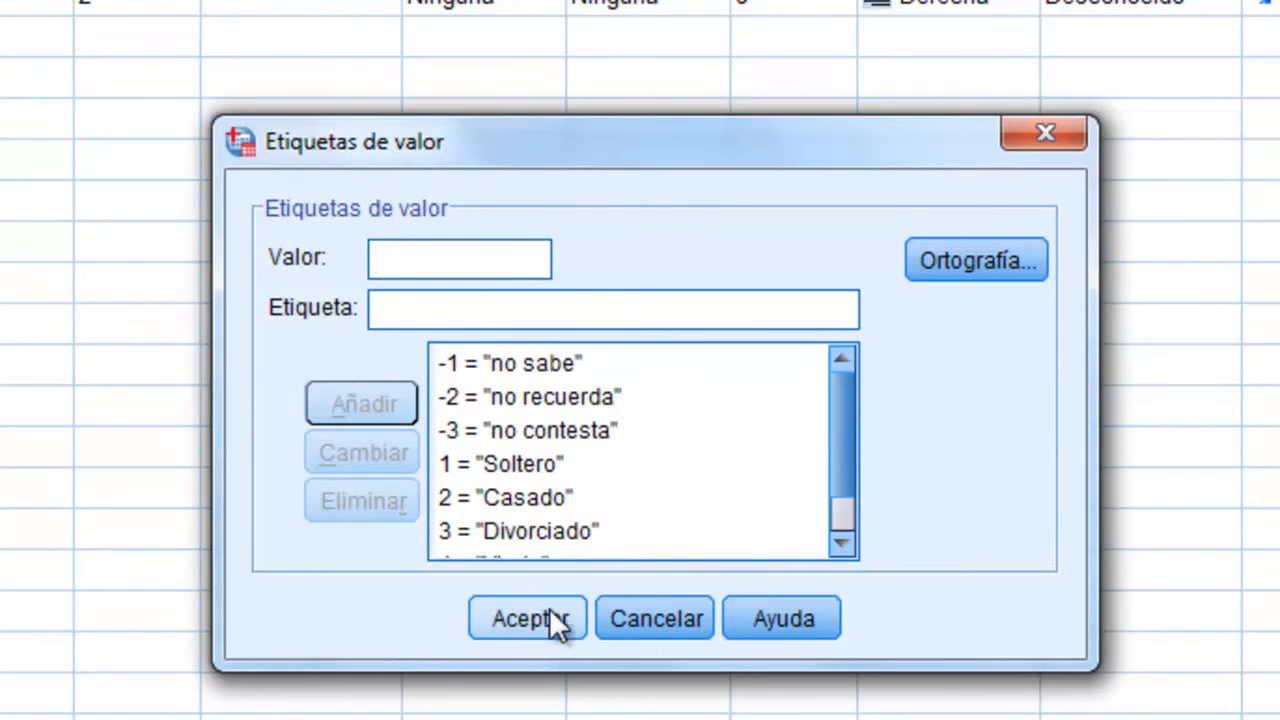
{"action": "left_click", "coordinate": [704, 392]}
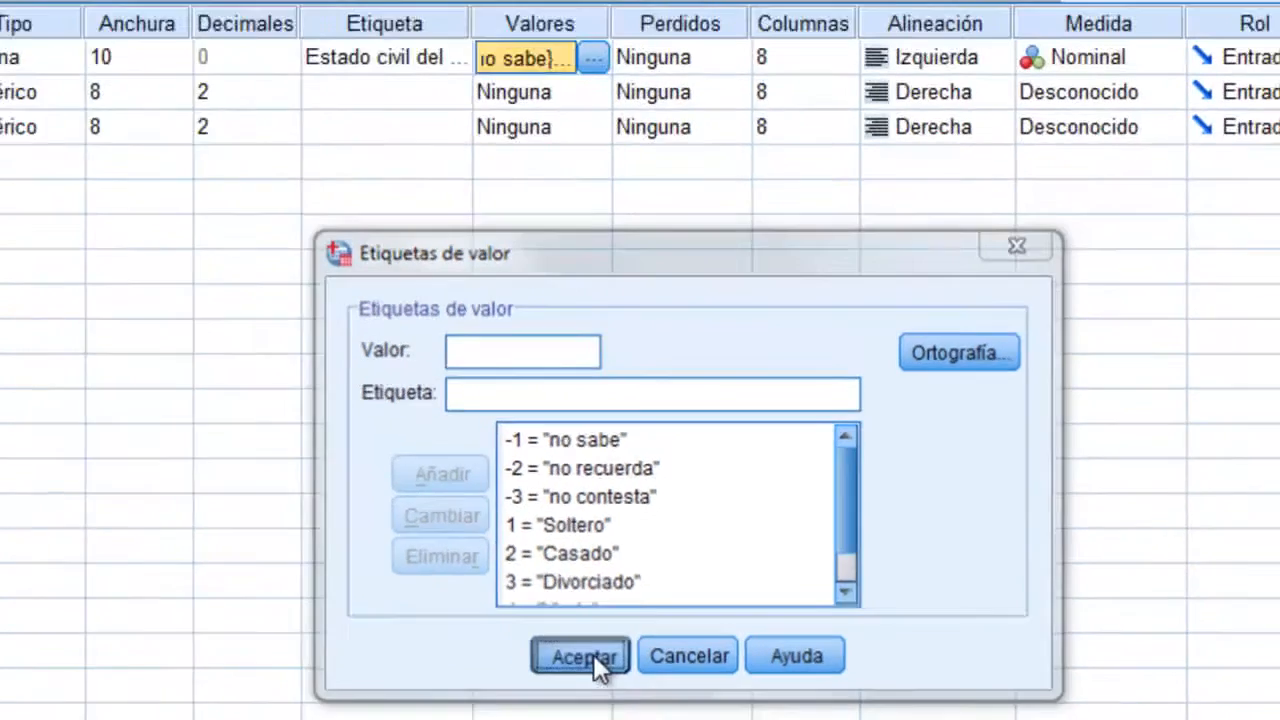
{"action": "left_click", "coordinate": [543, 615]}
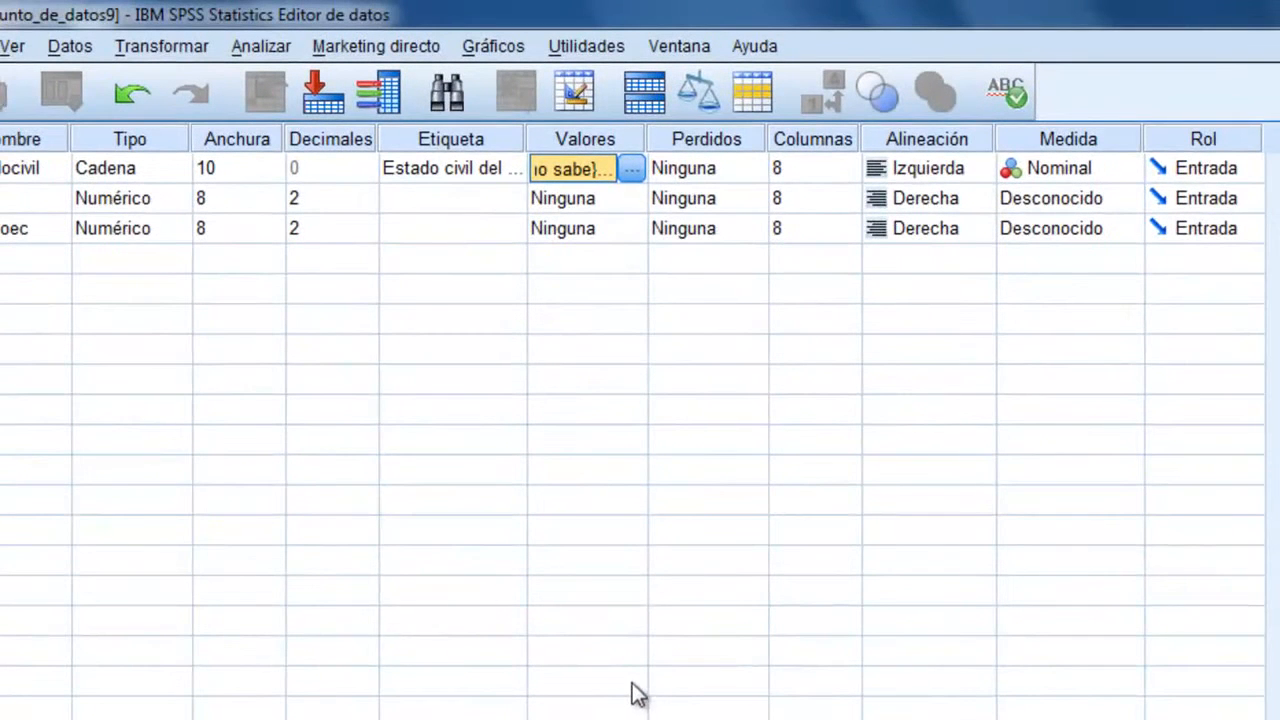
Step: Define -1, -2 and -3 as discrete missing values for Estadocivil
{"action": "left_click", "coordinate": [710, 145]}
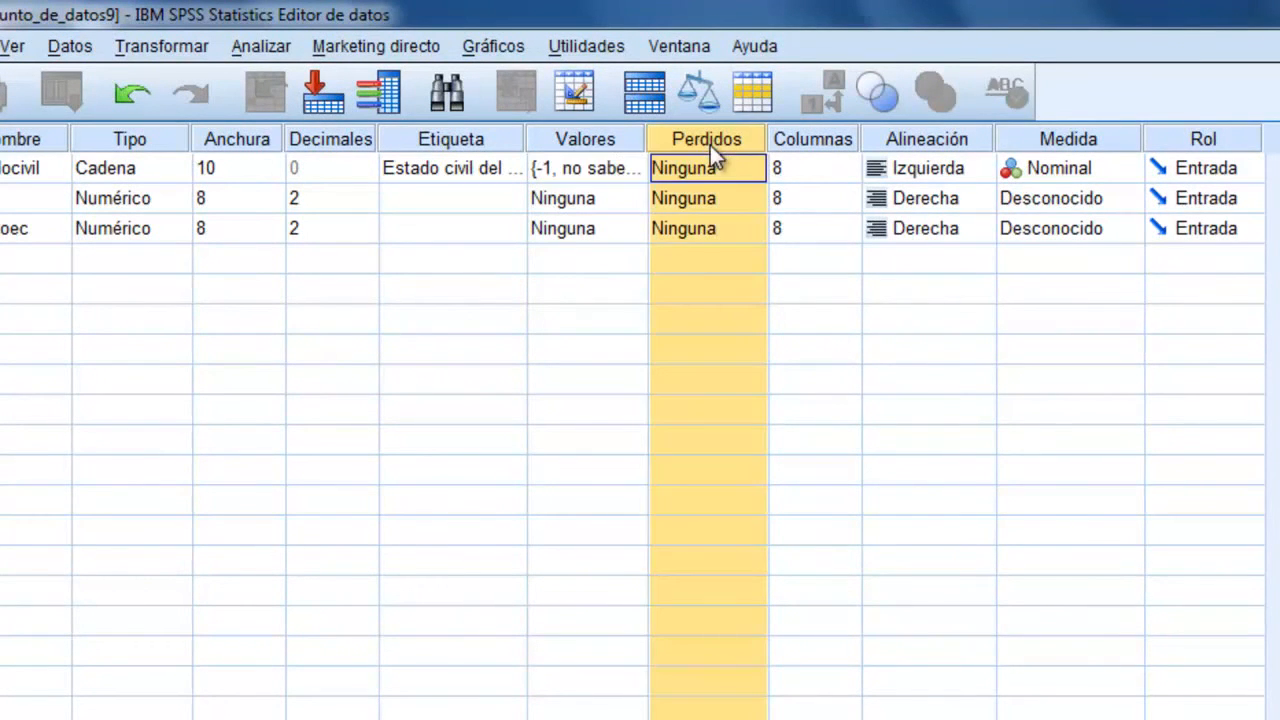
{"action": "left_click", "coordinate": [762, 168]}
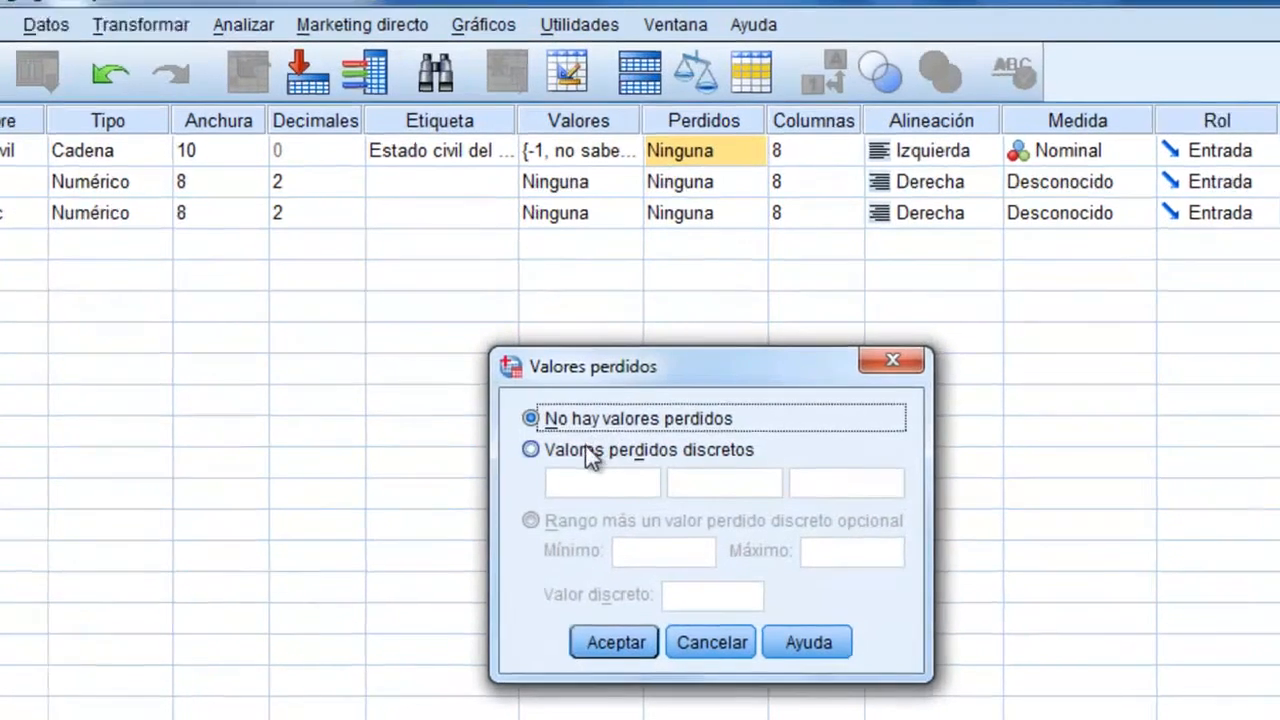
{"action": "left_click", "coordinate": [596, 459]}
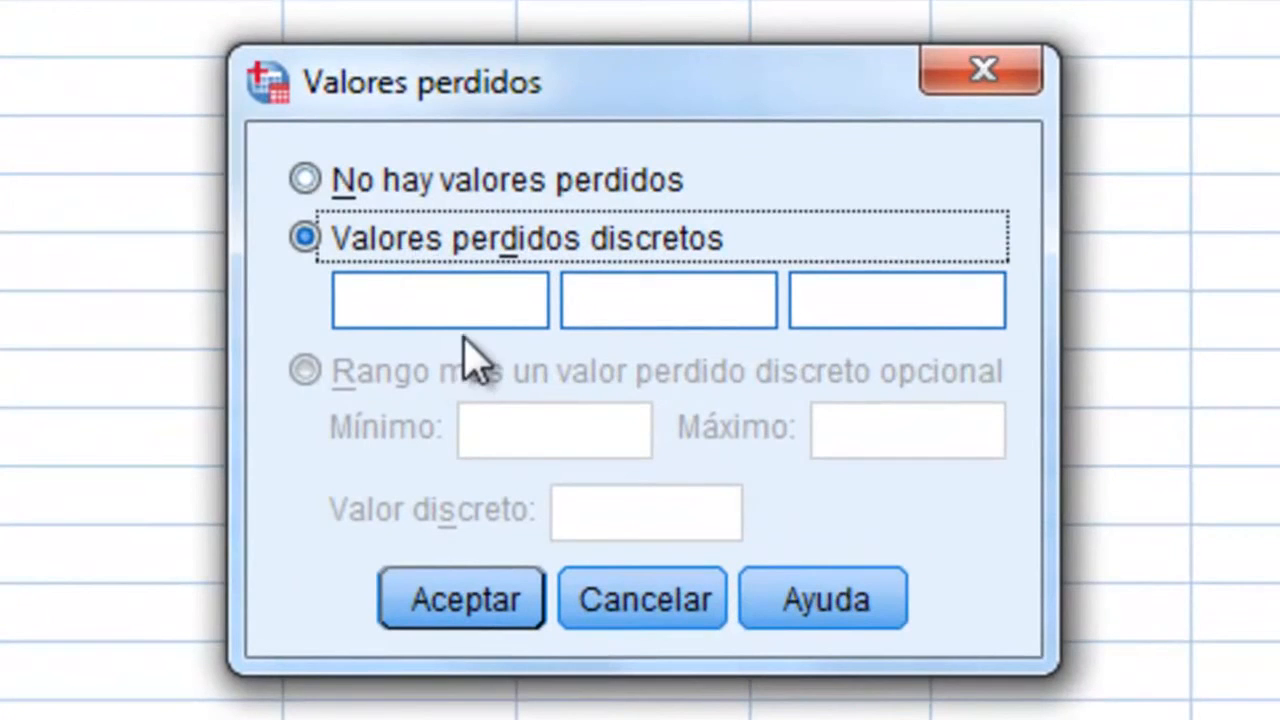
{"action": "left_click", "coordinate": [499, 322]}
{"action": "type", "text": "-1"}
{"action": "key", "text": "Tab"}
{"action": "type", "text": "-2"}
{"action": "key", "text": "Tab"}
{"action": "type", "text": "-3"}
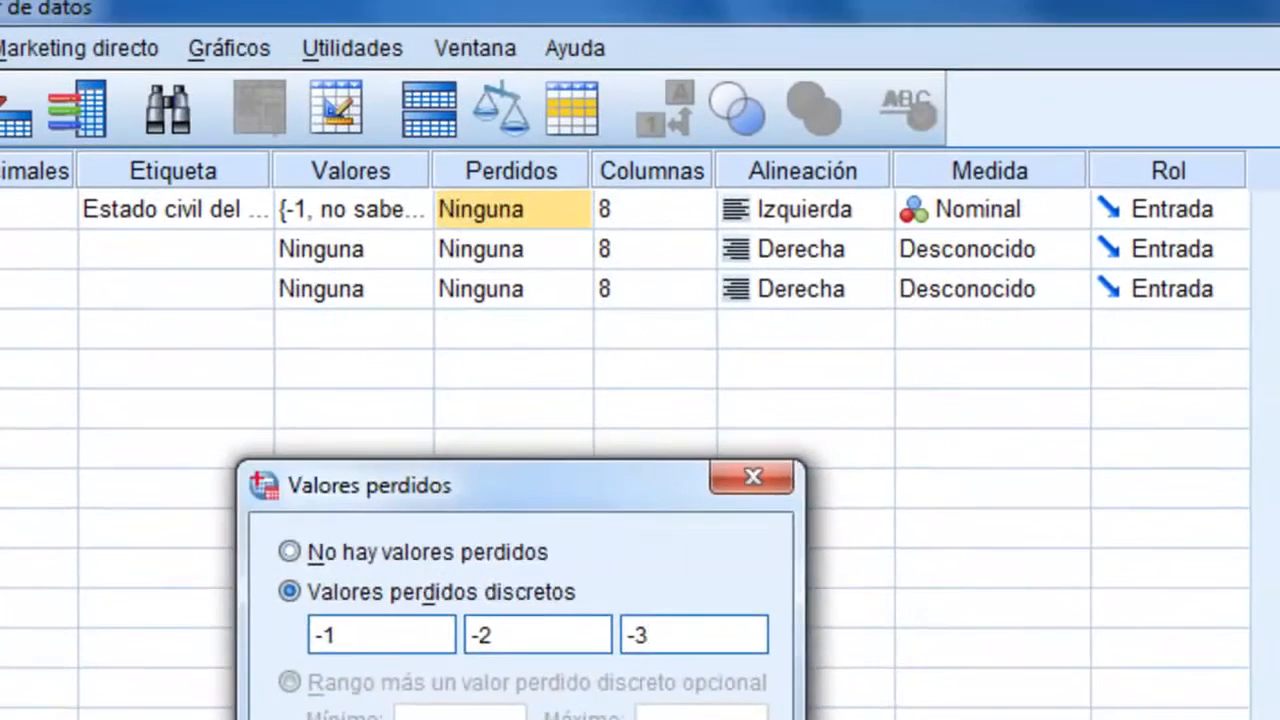
{"action": "left_click", "coordinate": [365, 719]}
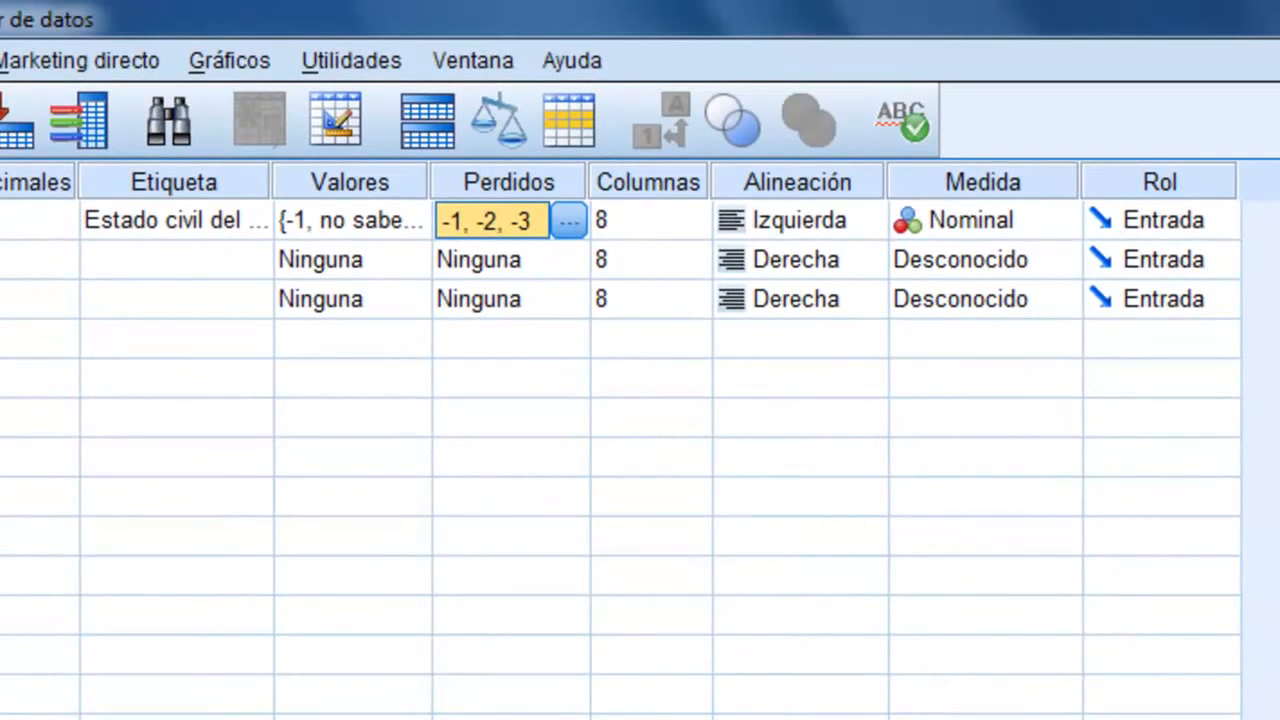
Step: Choose Nominal as the measurement level of Estadocivil
{"action": "left_click", "coordinate": [685, 229]}
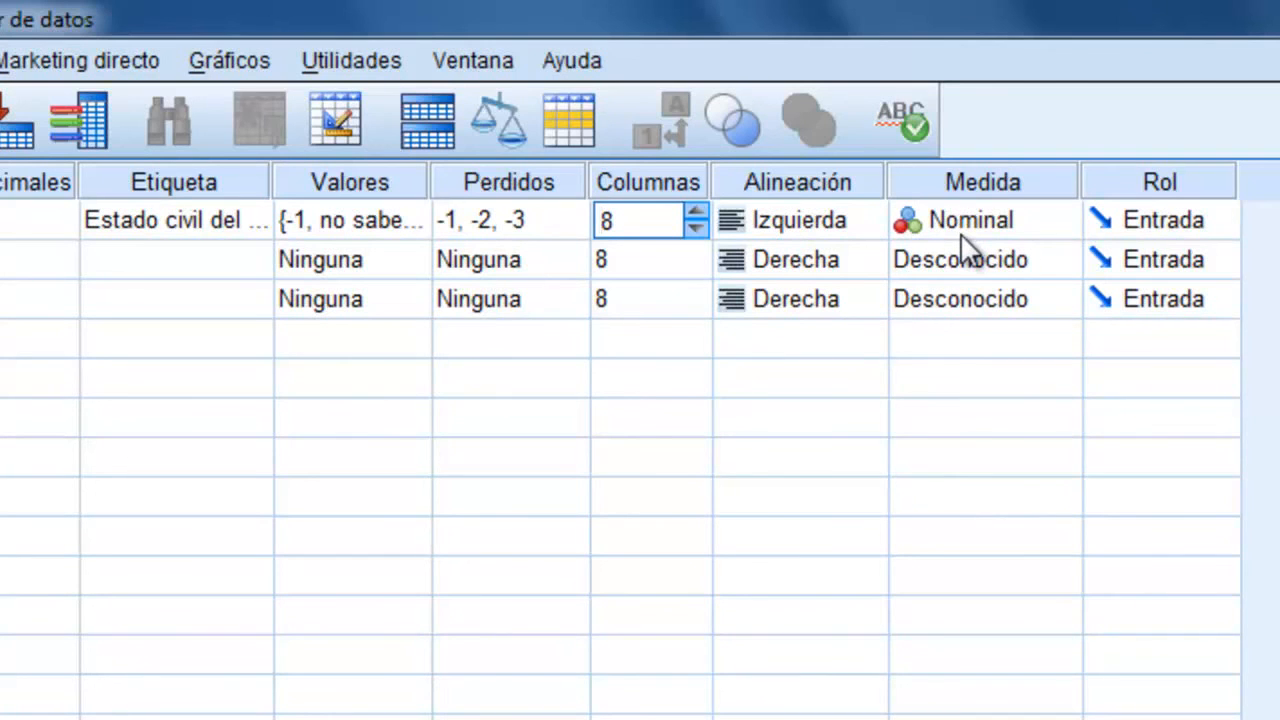
{"action": "left_click", "coordinate": [1064, 222]}
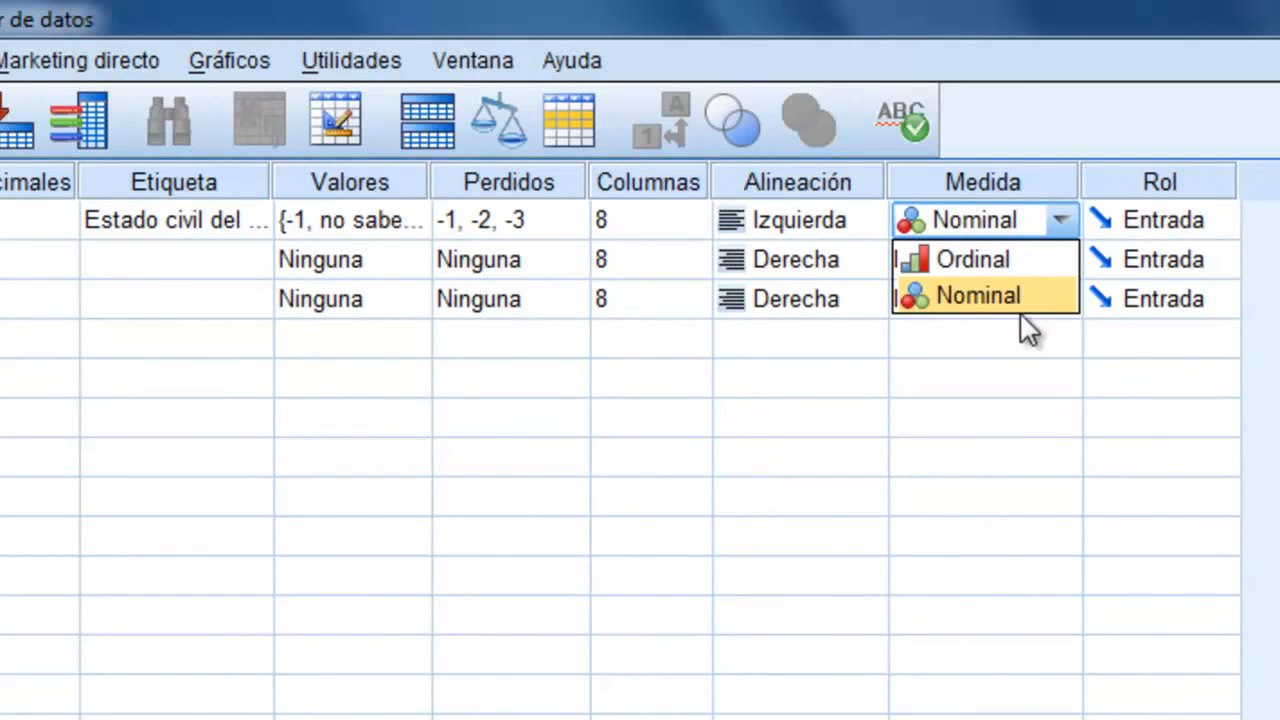
{"action": "left_click", "coordinate": [958, 296]}
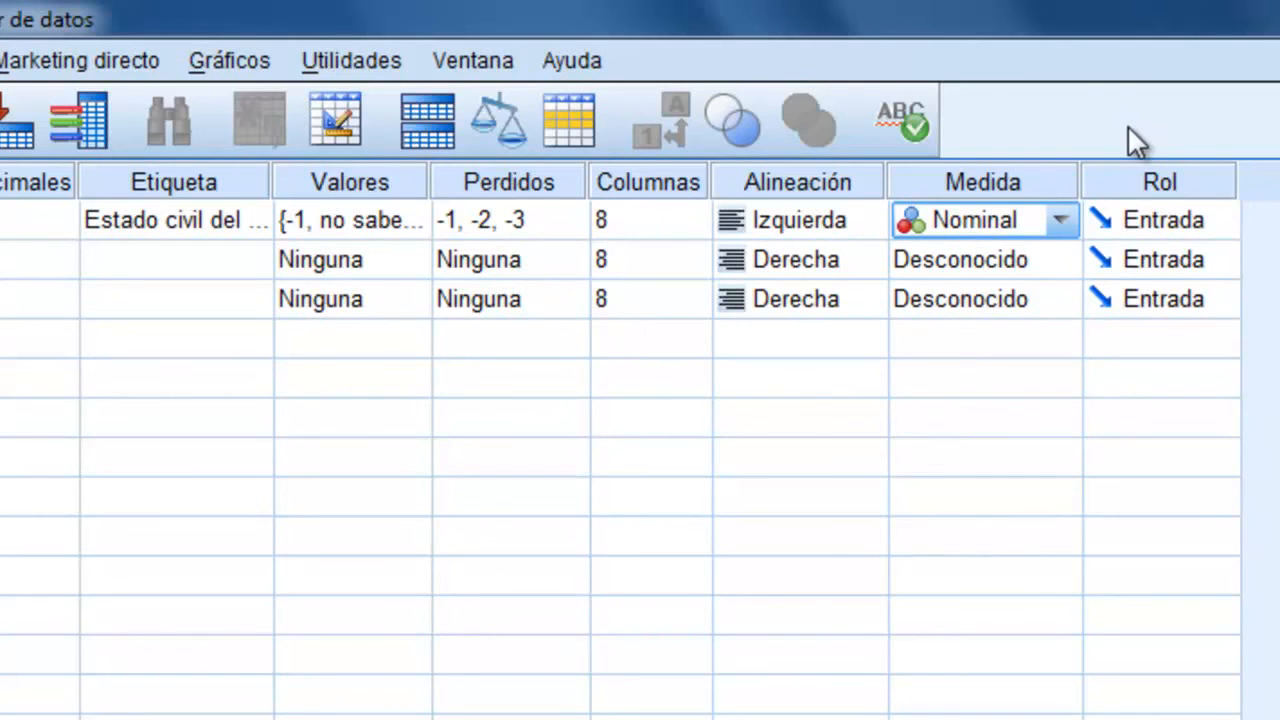
Step: Try the Objetivo role for Estadocivil and return it to Entrada
{"action": "left_click", "coordinate": [1207, 228]}
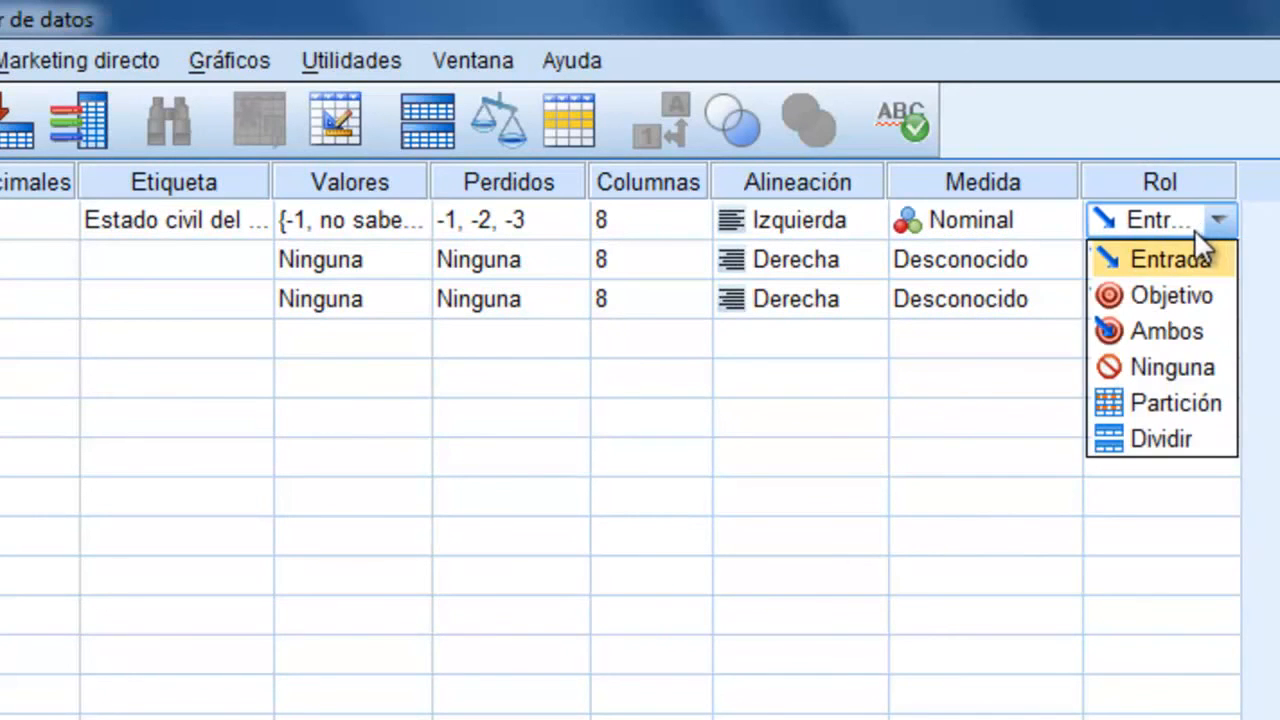
{"action": "left_click", "coordinate": [1205, 283]}
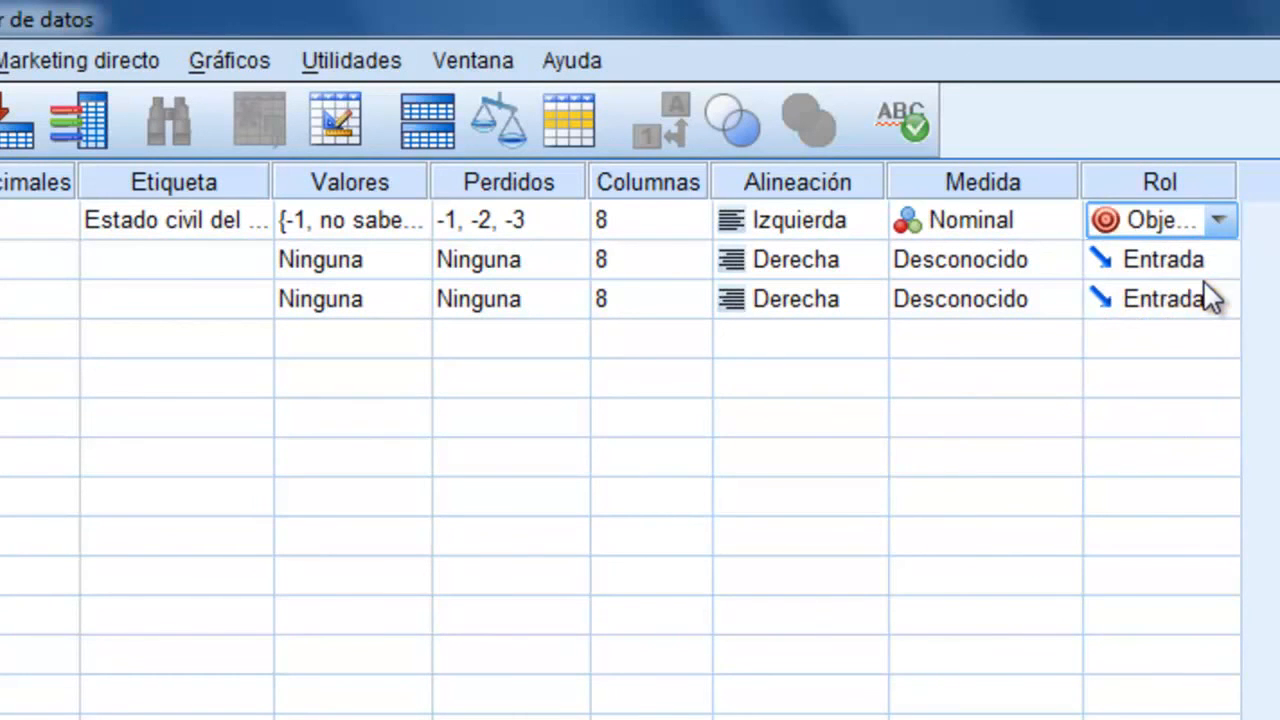
{"action": "left_click", "coordinate": [1221, 218]}
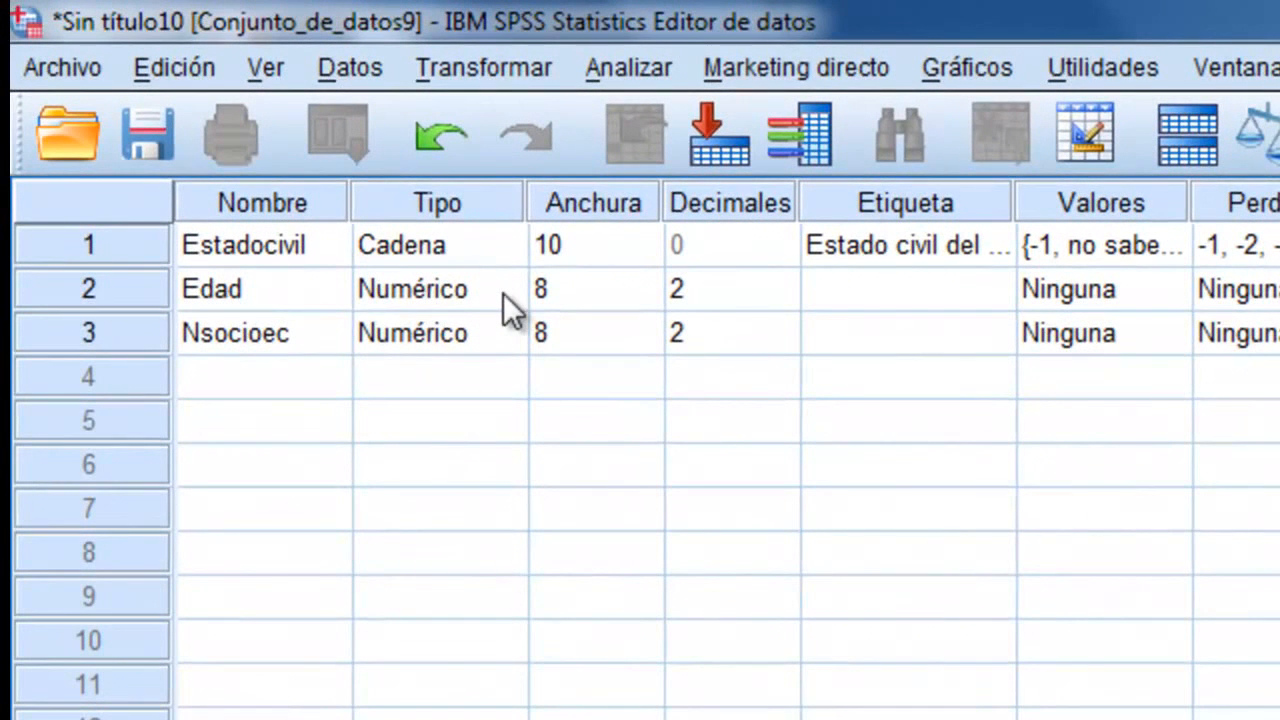
Step: Set the width of the Edad variable to 3 and its decimals to 0
{"action": "left_click", "coordinate": [571, 293]}
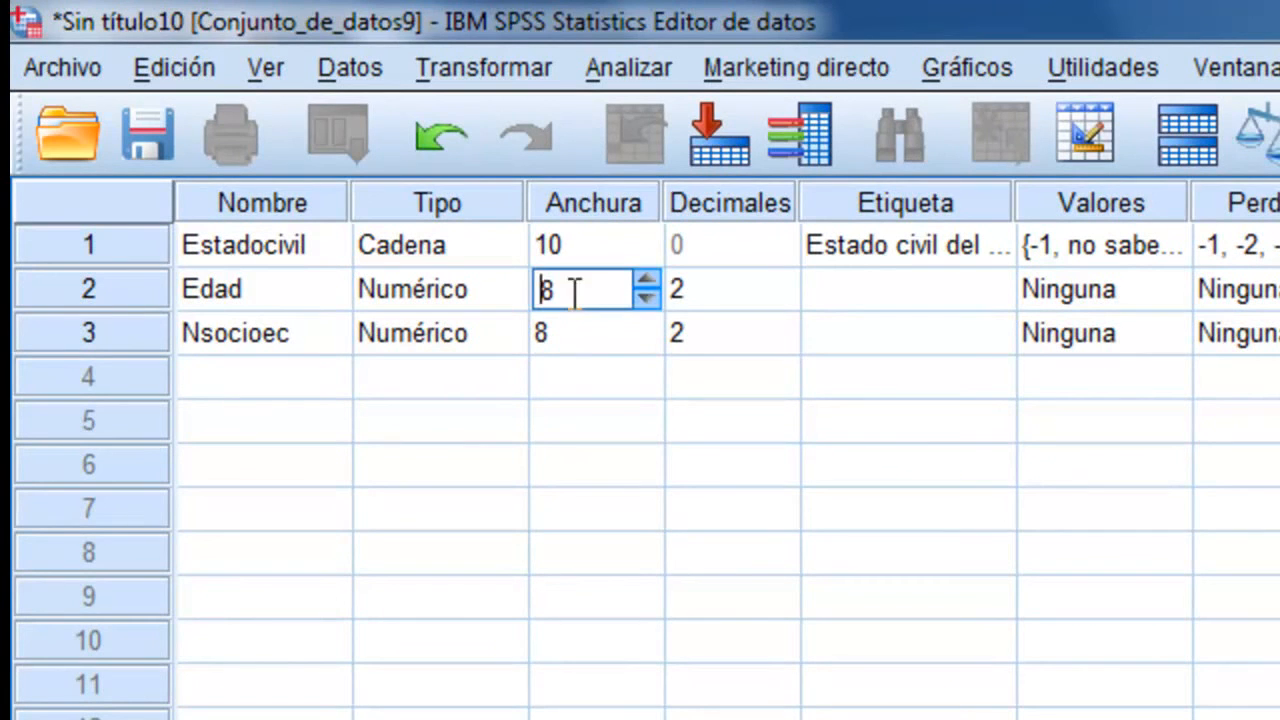
{"action": "left_click", "coordinate": [645, 298]}
{"action": "left_click", "coordinate": [645, 298]}
{"action": "left_click", "coordinate": [645, 298]}
{"action": "left_click", "coordinate": [645, 298]}
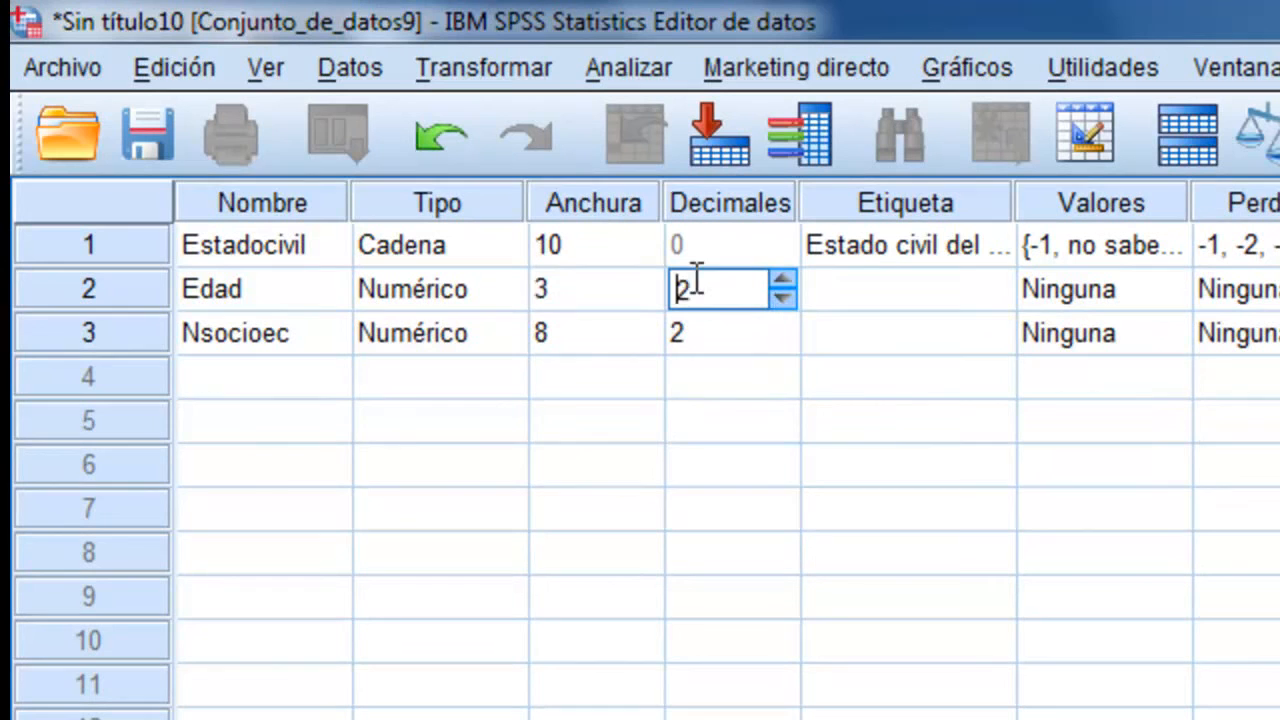
{"action": "left_click", "coordinate": [789, 299]}
{"action": "left_click", "coordinate": [789, 299]}
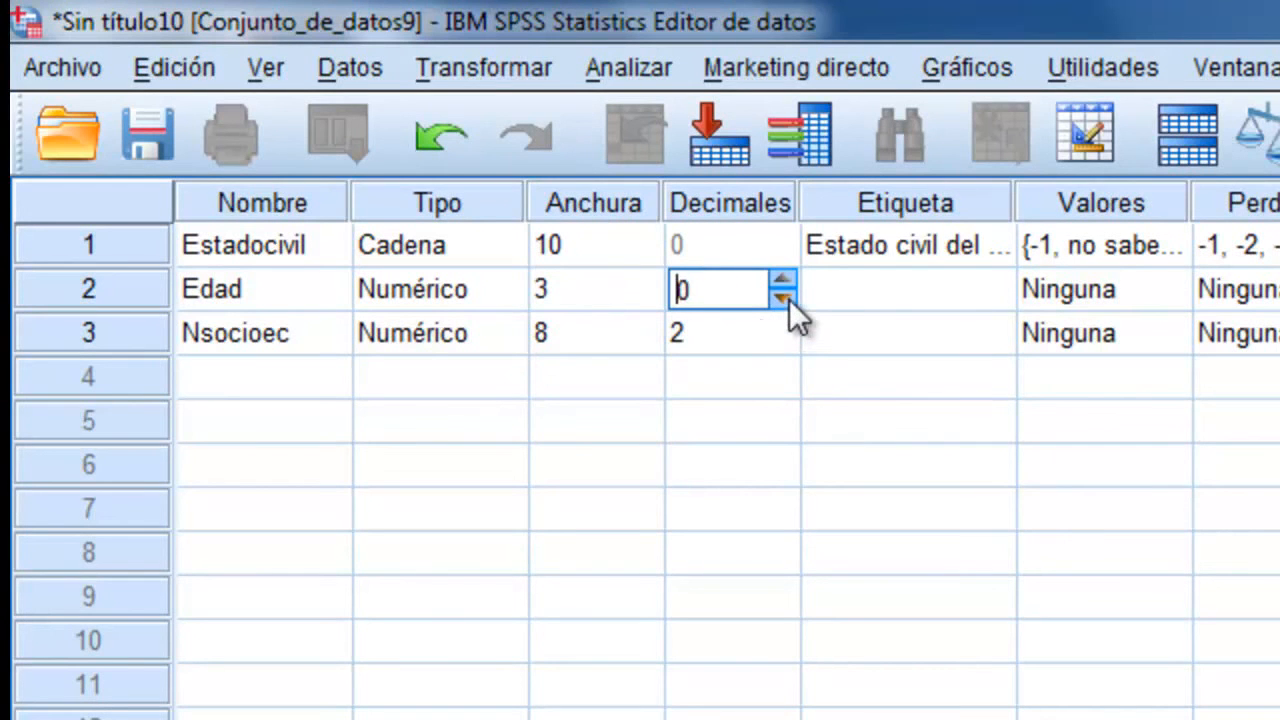
Step: Enter "Edad del entrevistado" as the variable label of Edad
{"action": "left_click", "coordinate": [853, 293]}
{"action": "type", "text": "Ed"}
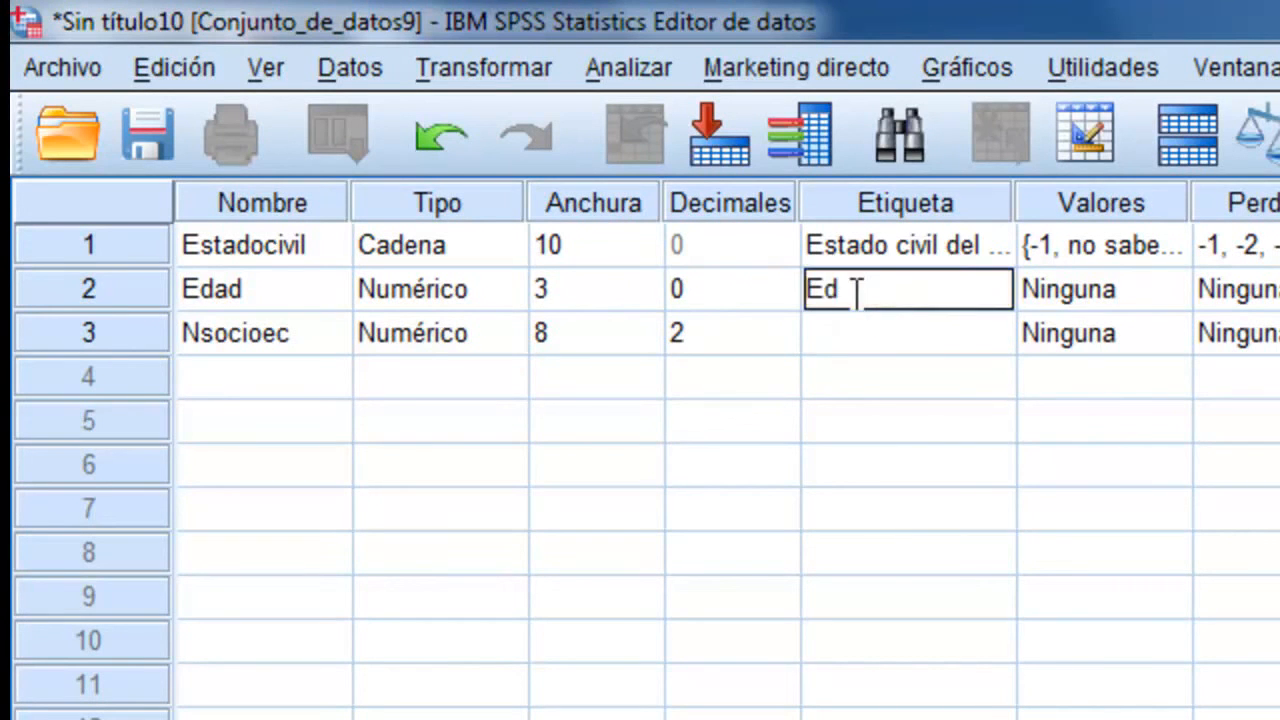
{"action": "type", "text": "ad del e"}
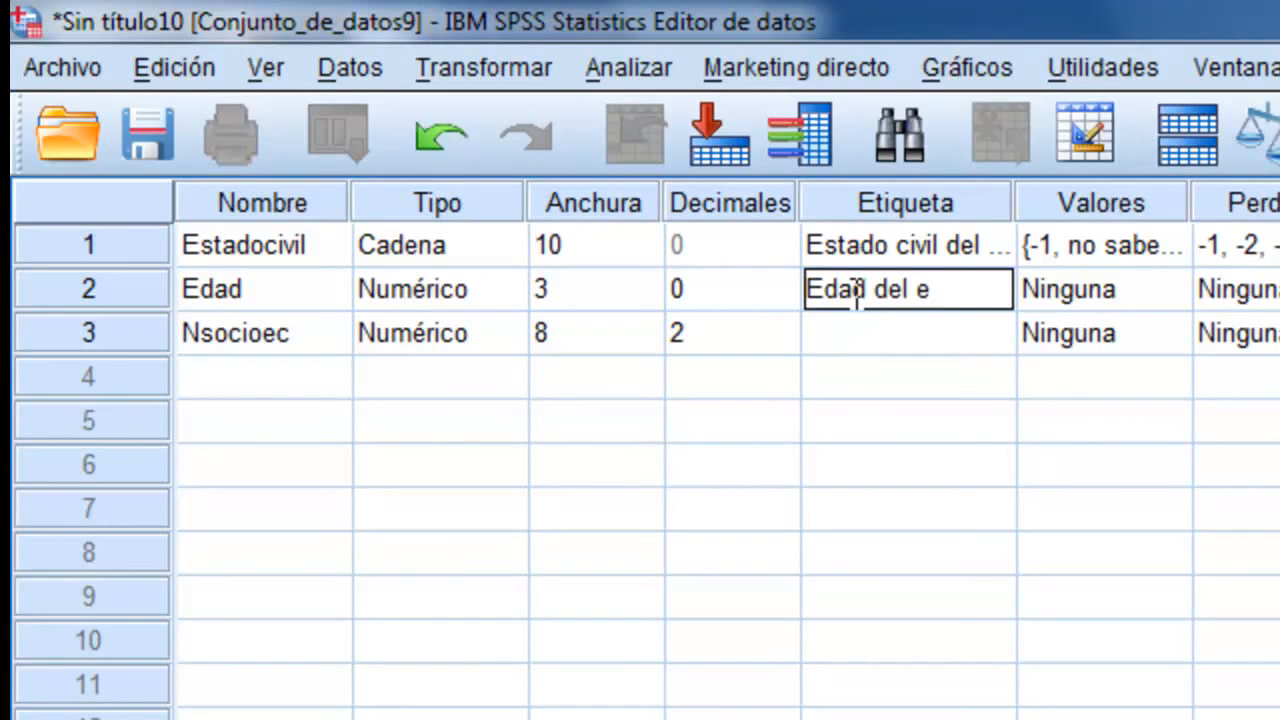
{"action": "type", "text": "ntrevistado"}
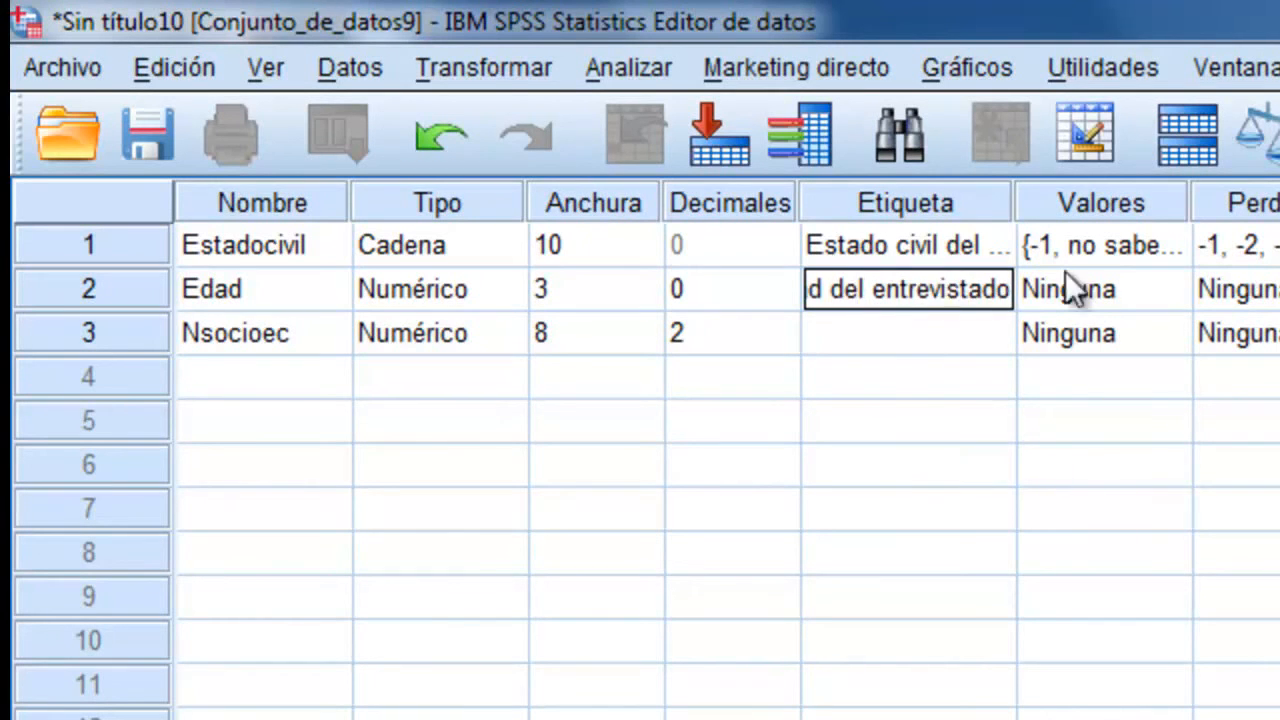
Step: Open the value labels of Edad and add value -1 with the label "no sabe"
{"action": "left_click", "coordinate": [1111, 290]}
{"action": "left_click", "coordinate": [1165, 292]}
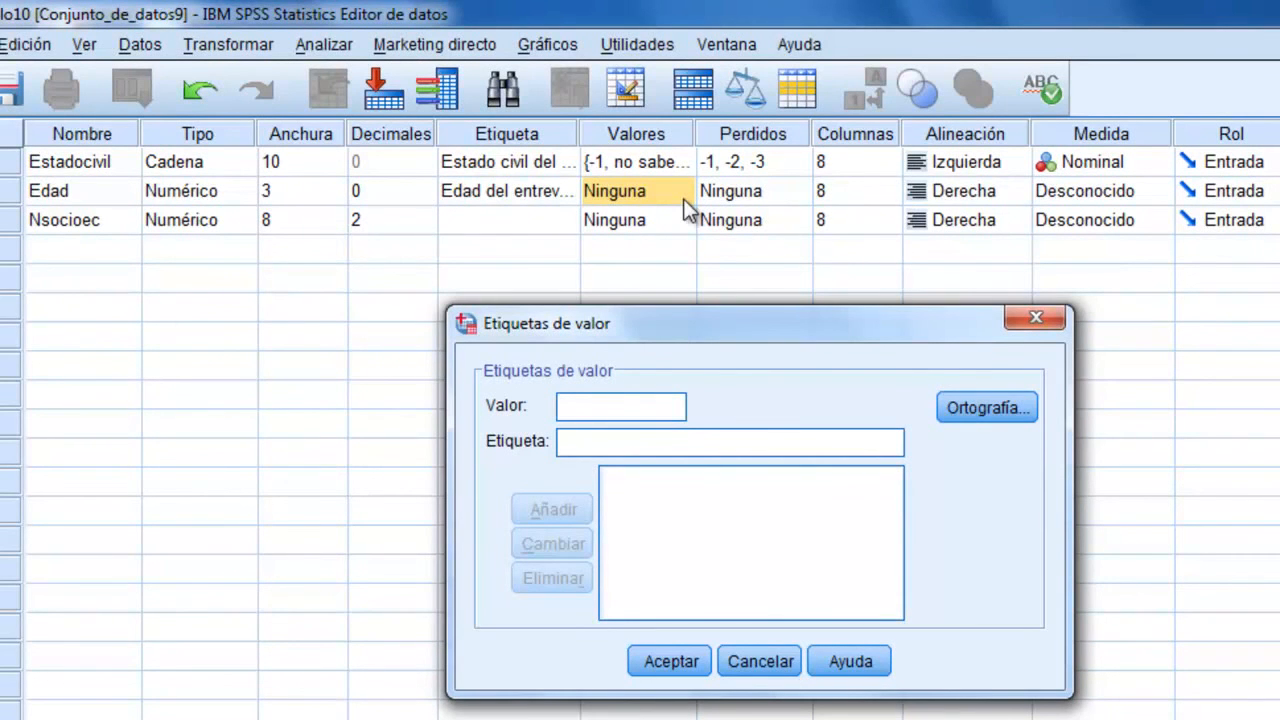
{"action": "left_click", "coordinate": [629, 442]}
{"action": "type", "text": "no sabe"}
{"action": "left_click", "coordinate": [635, 400]}
{"action": "type", "text": "-1"}
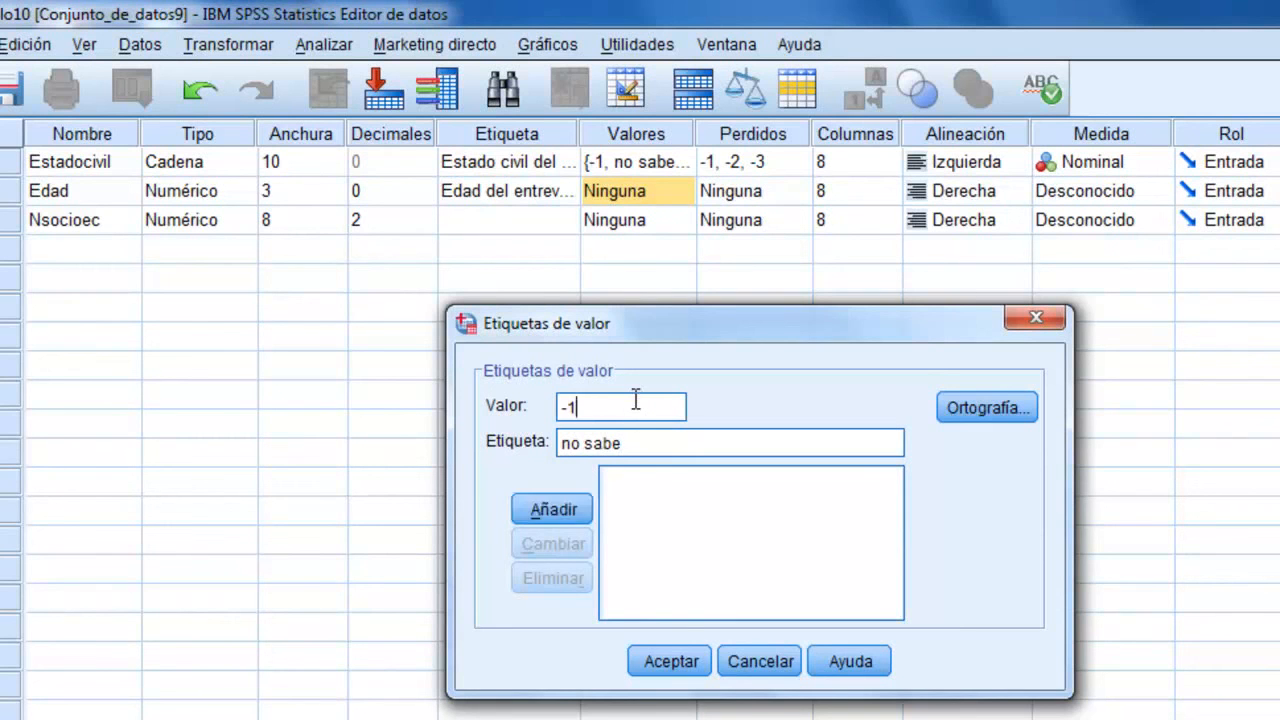
{"action": "left_click", "coordinate": [550, 509]}
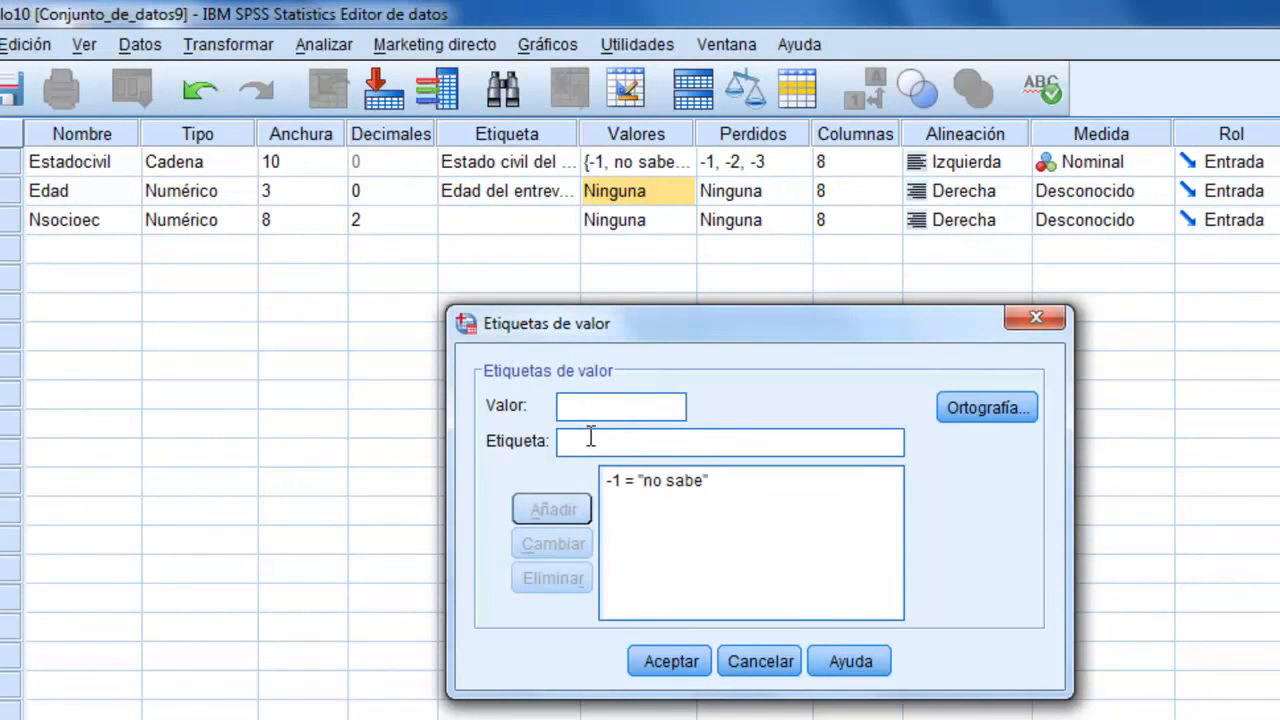
Step: Add value -2 with the label "no recuerda" to the Edad value labels
{"action": "type", "text": "no recuerda"}
{"action": "left_click", "coordinate": [614, 406]}
{"action": "type", "text": "-2"}
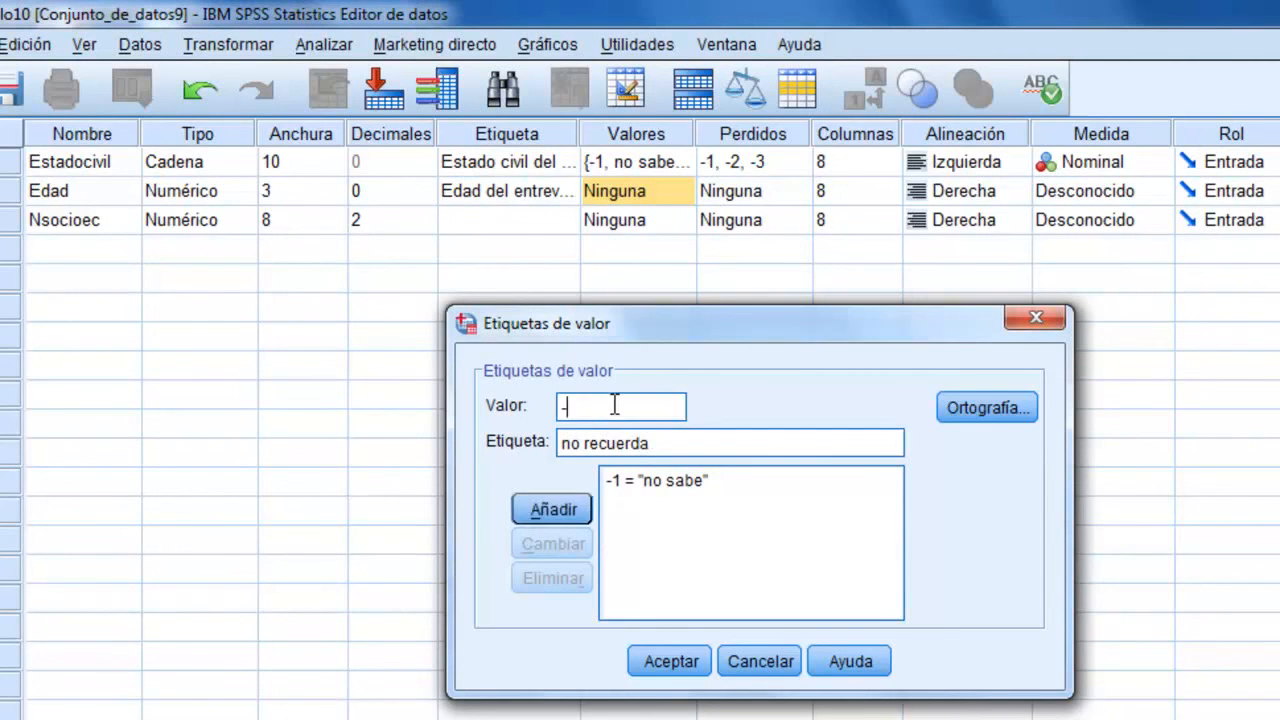
{"action": "left_click", "coordinate": [548, 508]}
Step: Add value -3 with the label "no contesta" to the Edad value labels and accept the label definitions
{"action": "left_click", "coordinate": [619, 443]}
{"action": "type", "text": "no contesta"}
{"action": "left_click", "coordinate": [630, 408]}
{"action": "type", "text": "-3"}
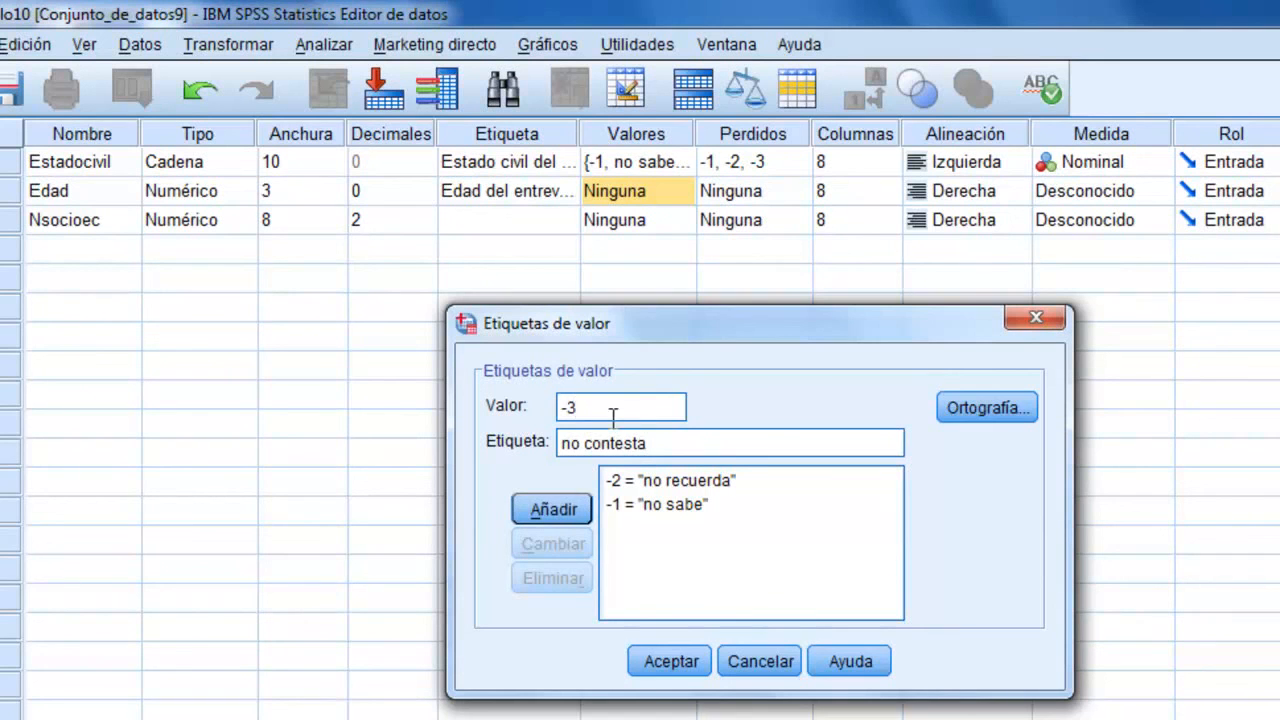
{"action": "left_click", "coordinate": [541, 500]}
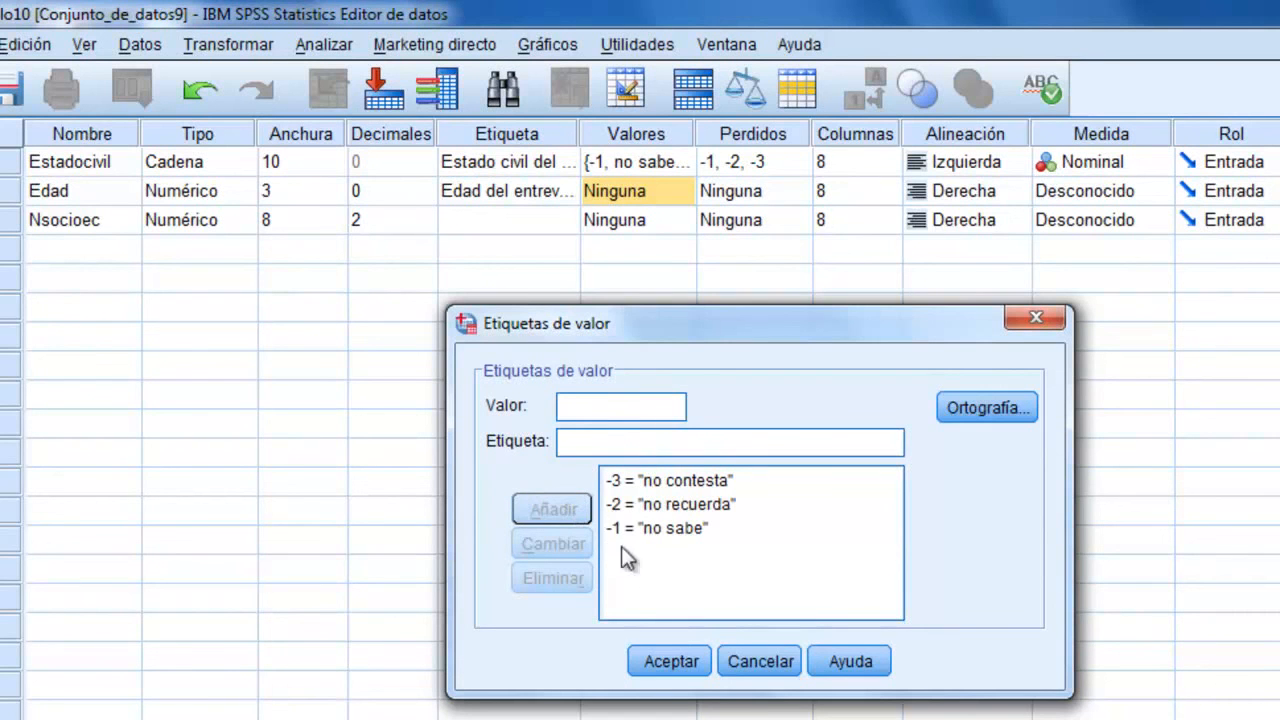
{"action": "left_click", "coordinate": [671, 661]}
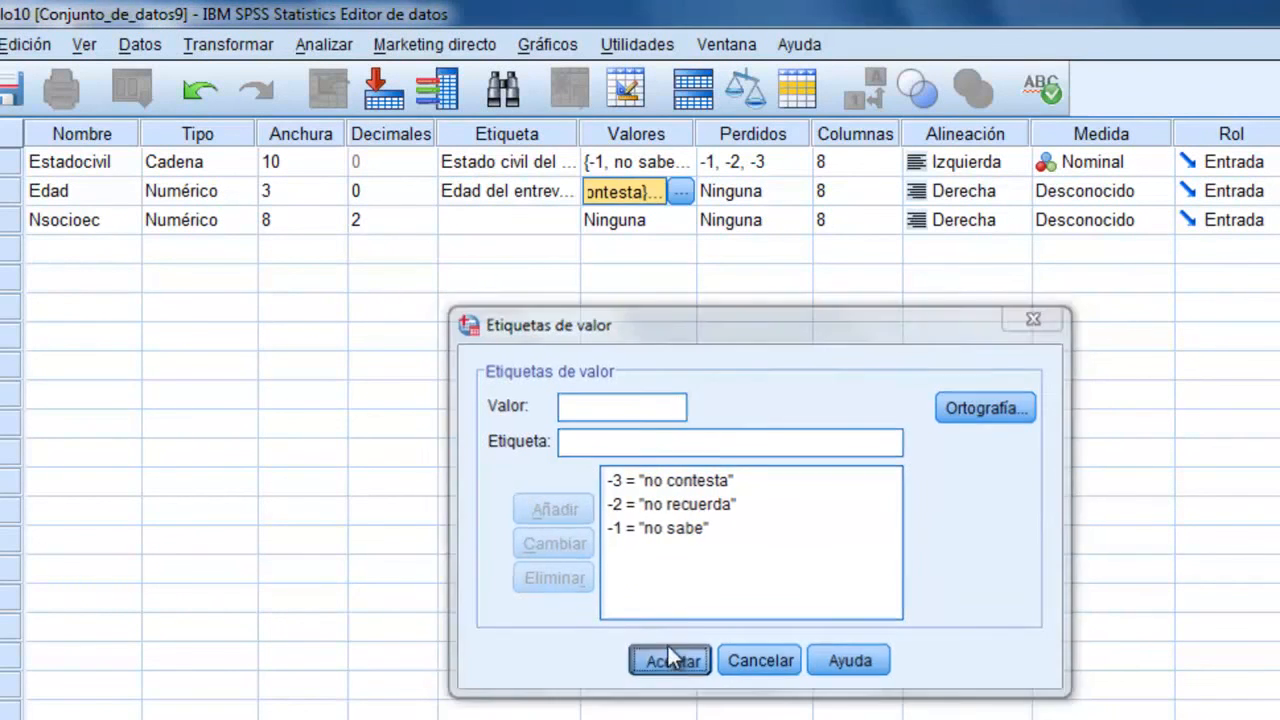
Step: Define -1, -2 and -3 as discrete missing values for Edad
{"action": "left_click", "coordinate": [739, 630]}
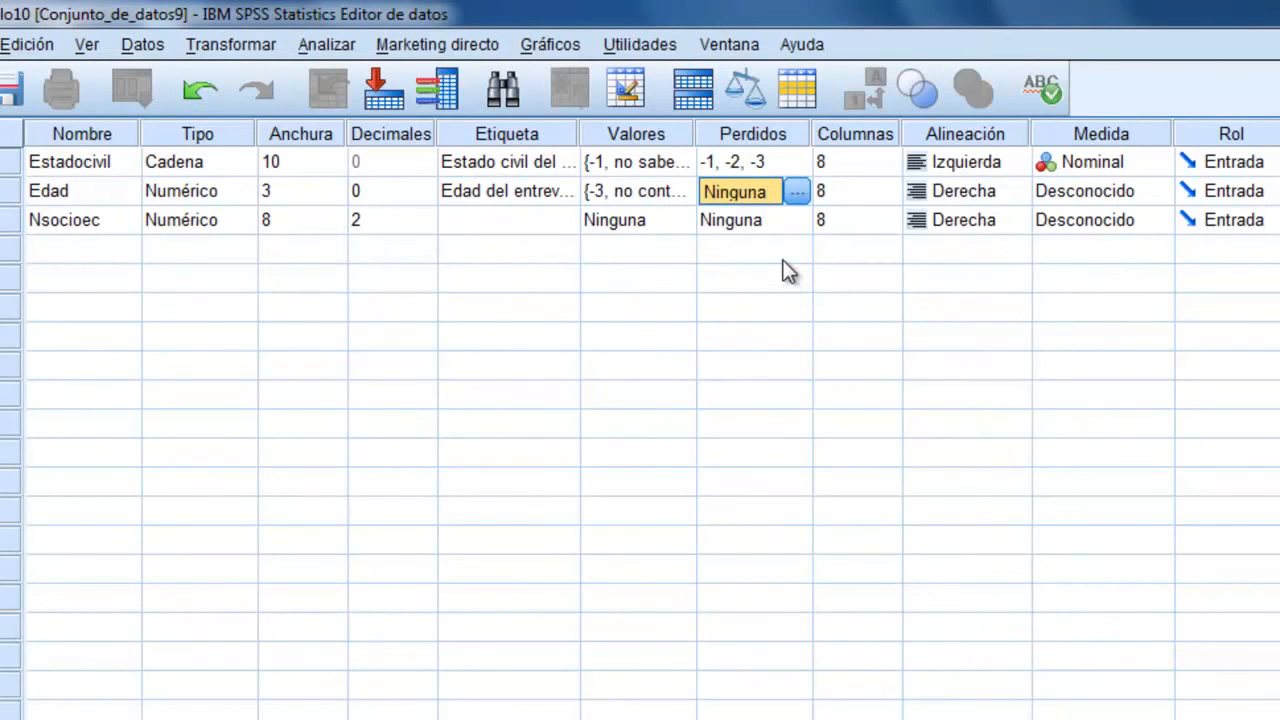
{"action": "left_click", "coordinate": [795, 191]}
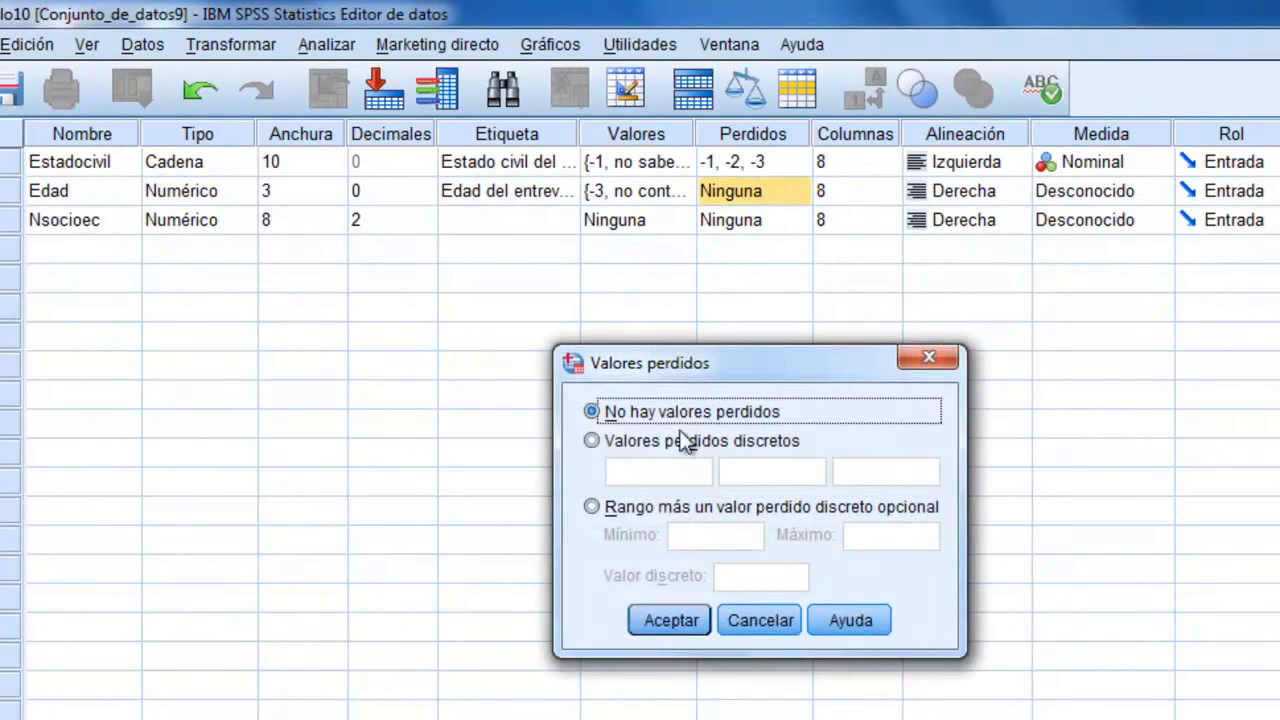
{"action": "left_click", "coordinate": [620, 450]}
{"action": "left_click", "coordinate": [646, 466]}
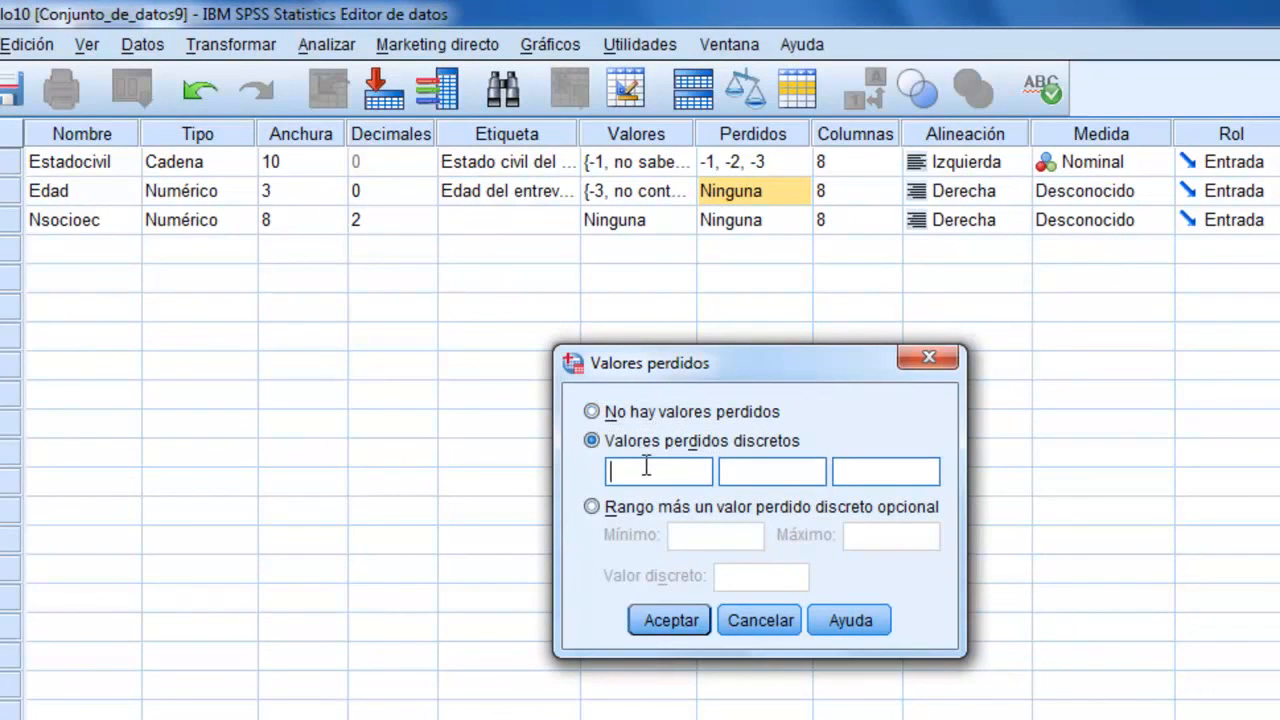
{"action": "type", "text": "-1"}
{"action": "left_click", "coordinate": [722, 472]}
{"action": "type", "text": "-2"}
{"action": "left_click", "coordinate": [872, 475]}
{"action": "type", "text": "-3"}
{"action": "left_click", "coordinate": [673, 619]}
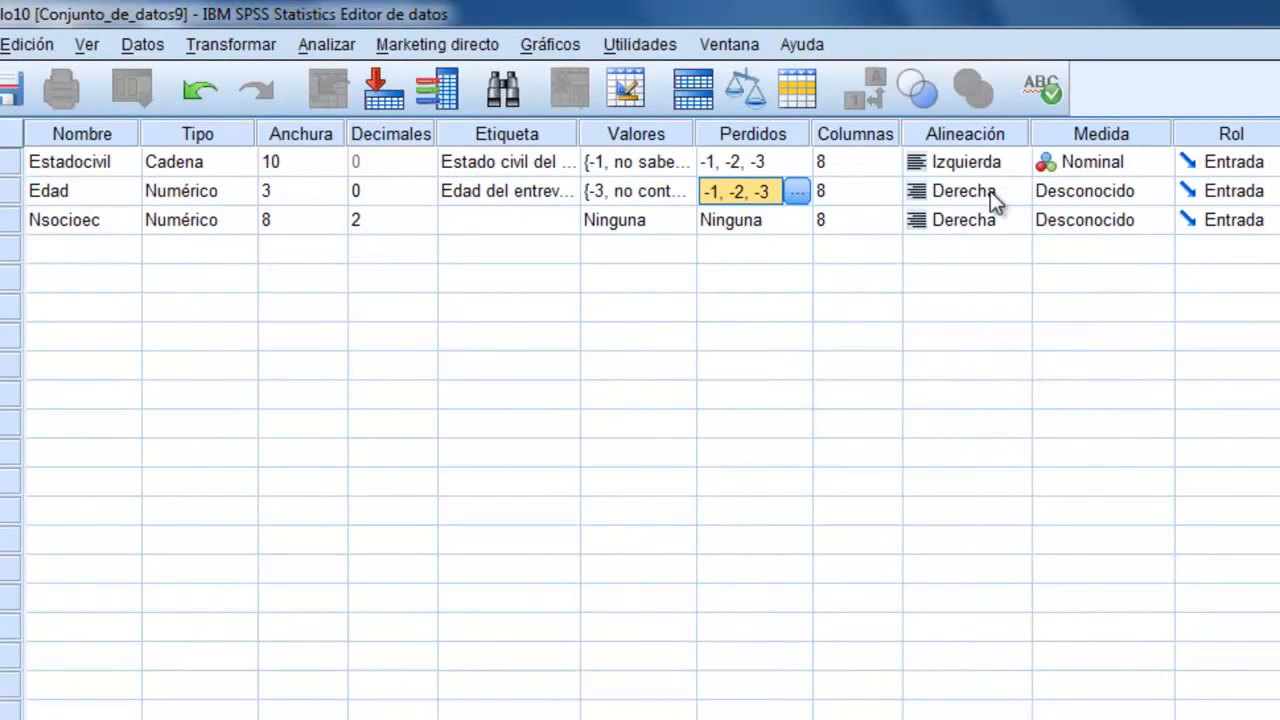
Step: Set the measurement level of Edad to Escala
{"action": "left_click", "coordinate": [1160, 193]}
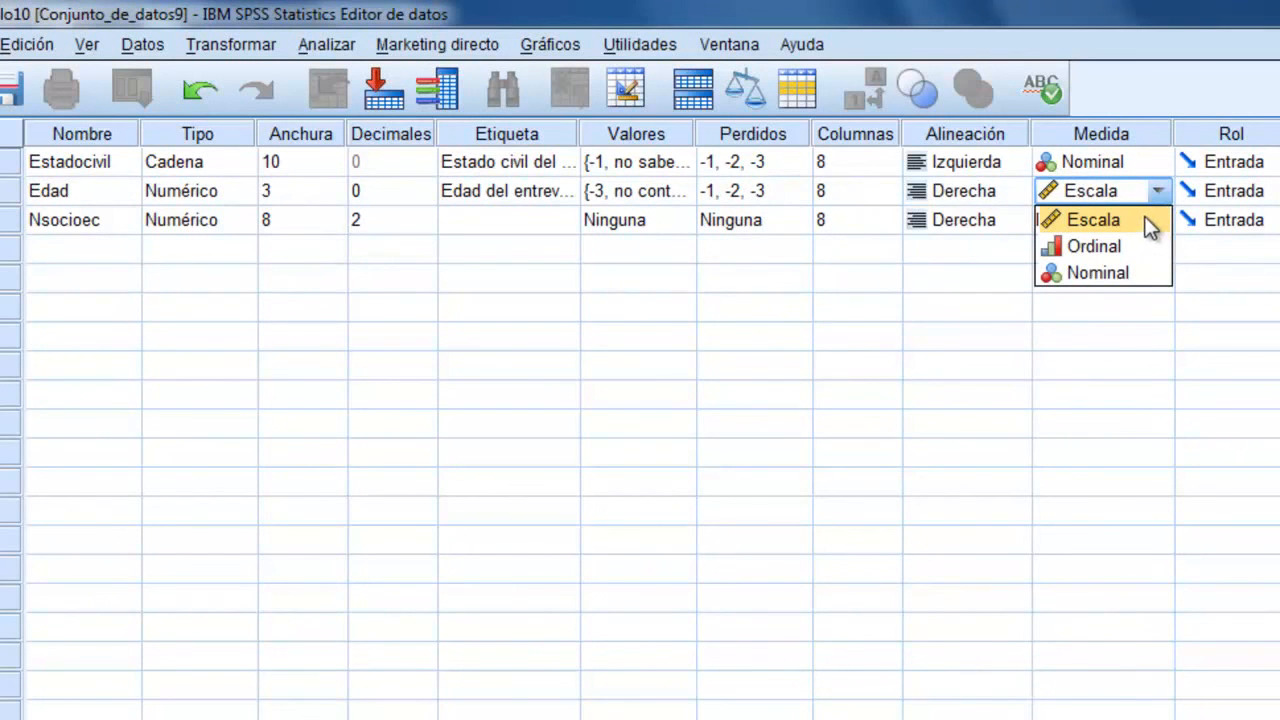
{"action": "left_click", "coordinate": [1146, 219]}
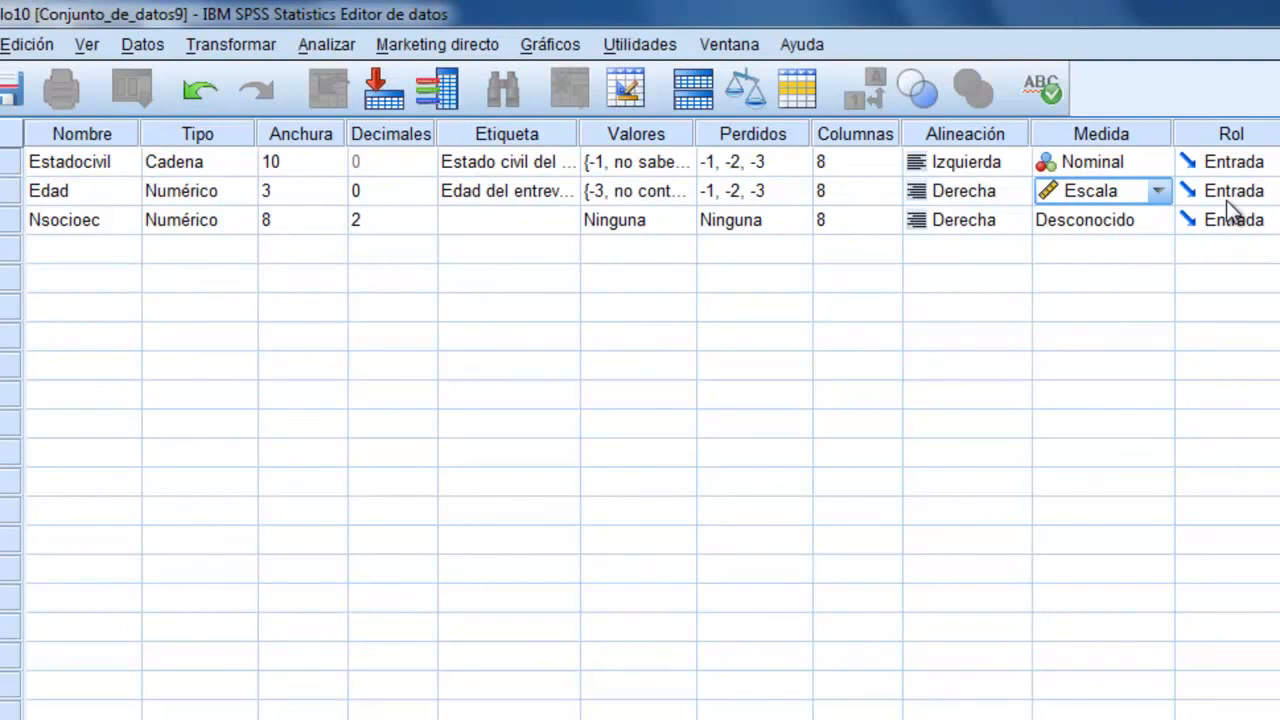
Step: Change the type of Nsocioec to Cadena with 3 characters and accept discarding incompatible value labels or missing values
{"action": "left_click", "coordinate": [171, 222]}
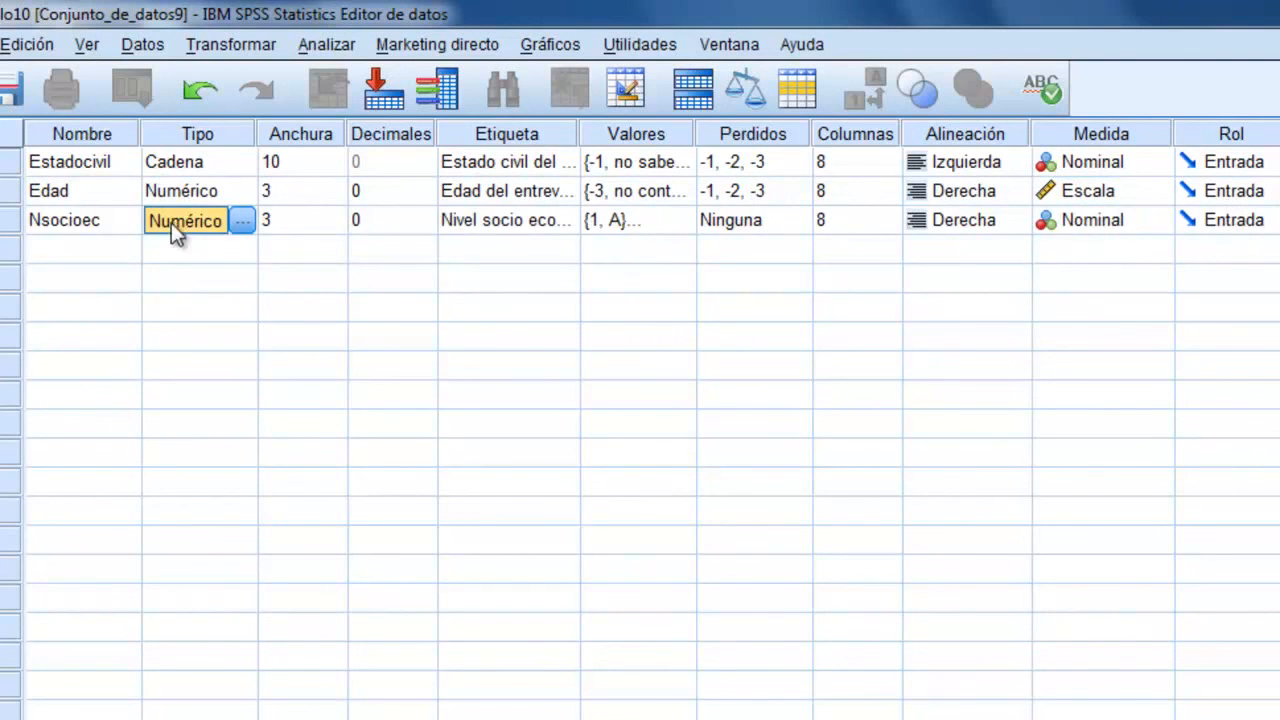
{"action": "left_click", "coordinate": [240, 222]}
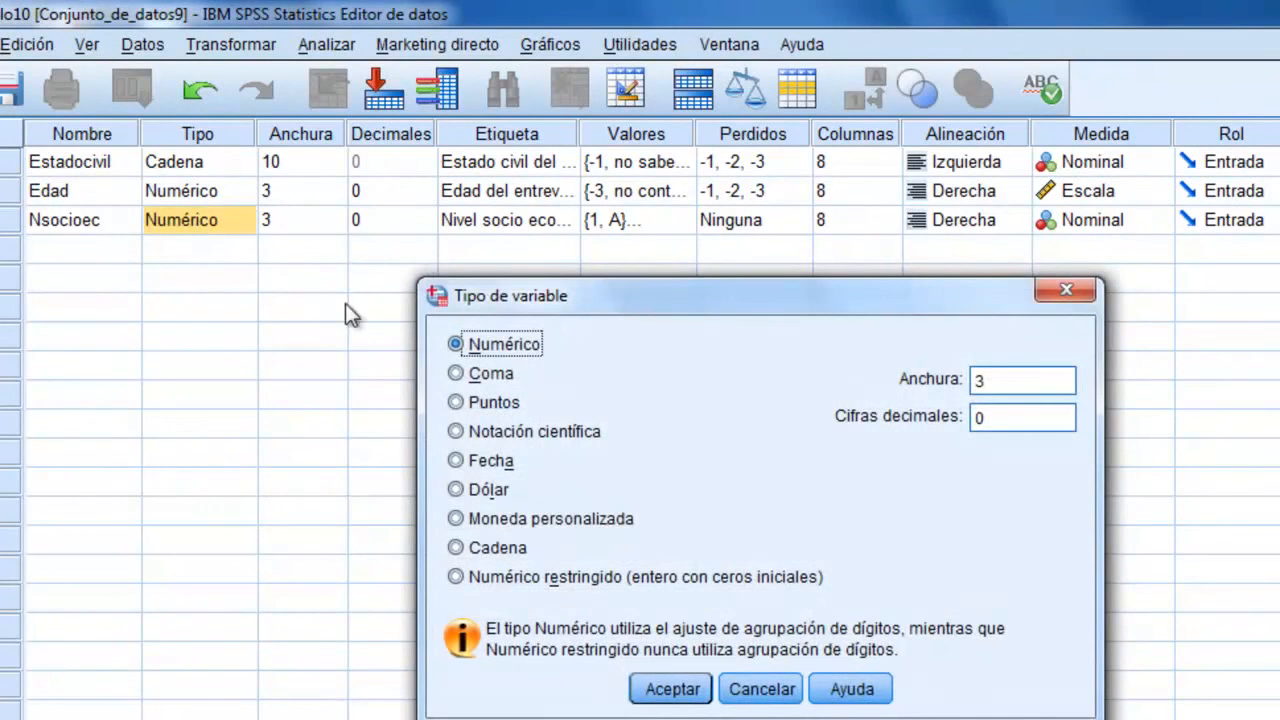
{"action": "left_click", "coordinate": [455, 548]}
{"action": "left_click", "coordinate": [980, 383]}
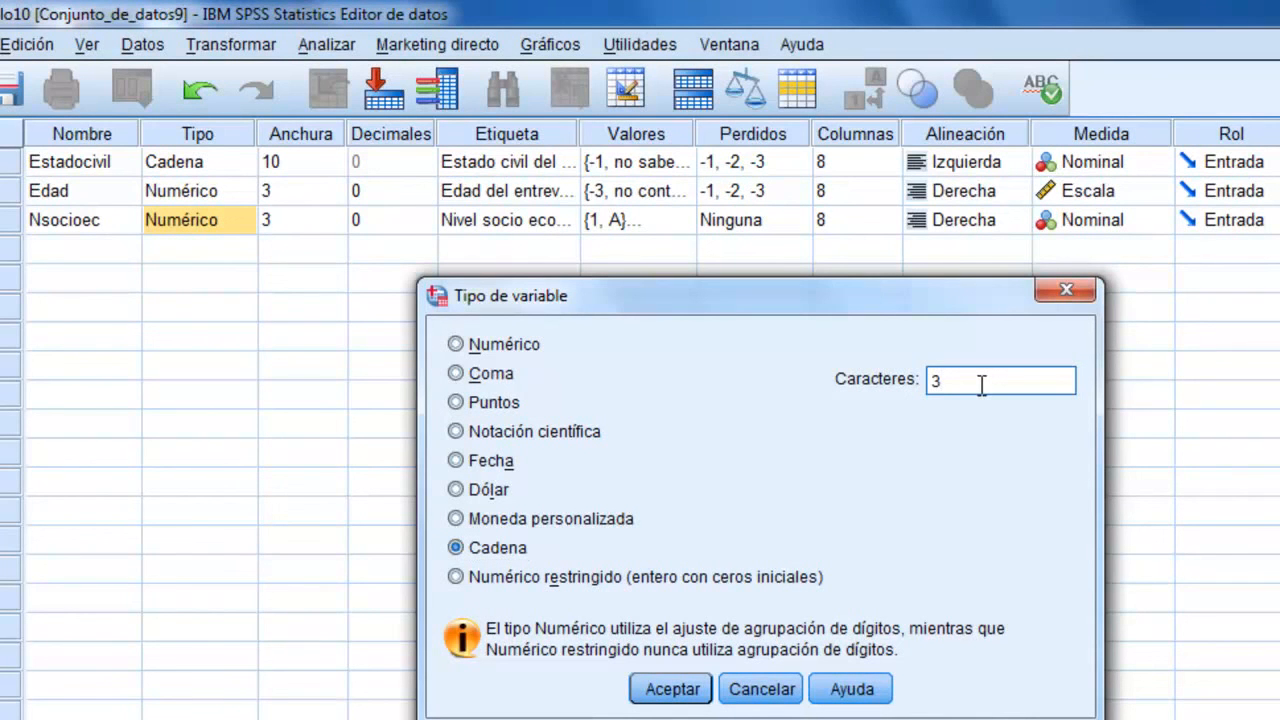
{"action": "left_click", "coordinate": [672, 690]}
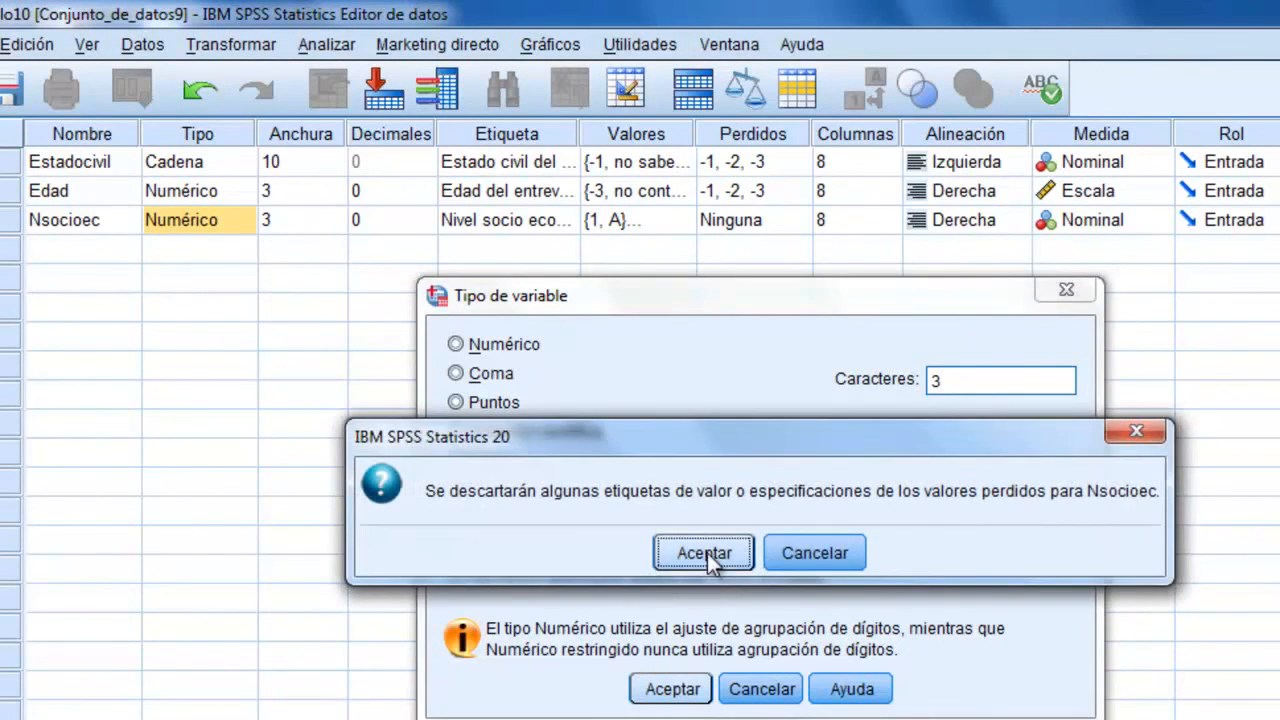
{"action": "left_click", "coordinate": [707, 553]}
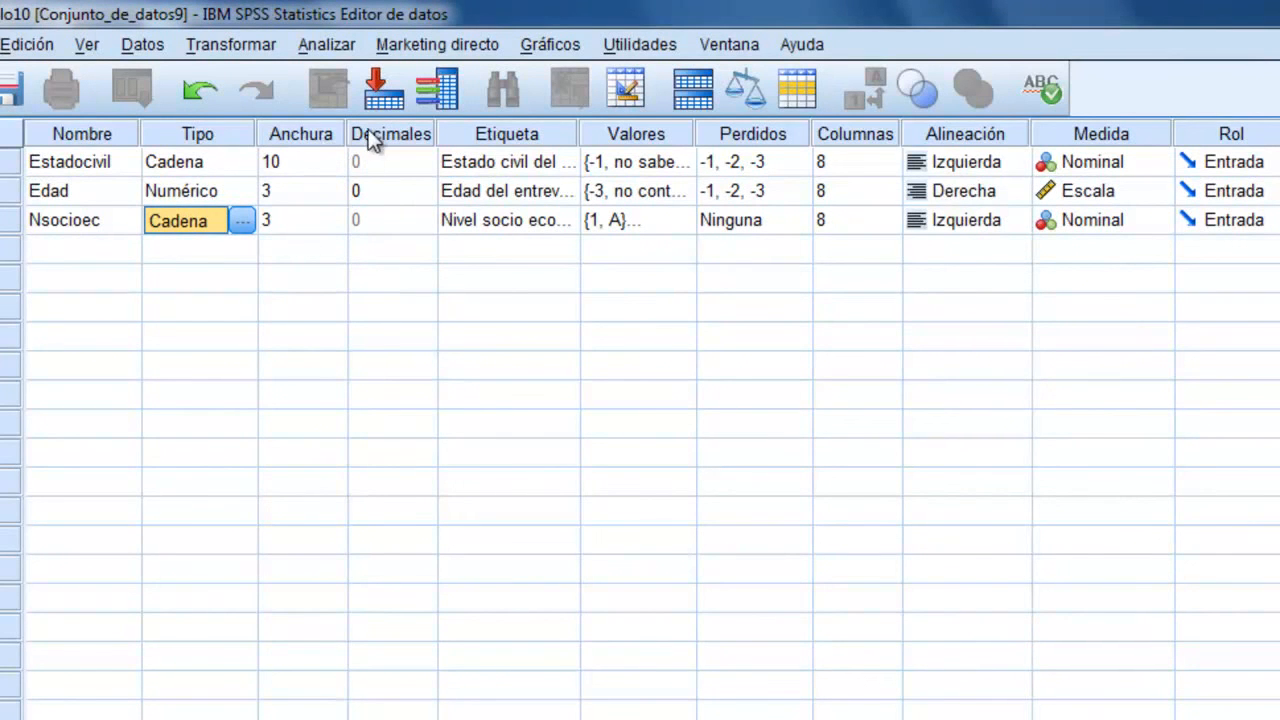
Step: Enter "Nivel socio económico según el INEC" as the variable label of Nsocioec
{"action": "left_click", "coordinate": [482, 218]}
{"action": "type", "text": "Ni"}
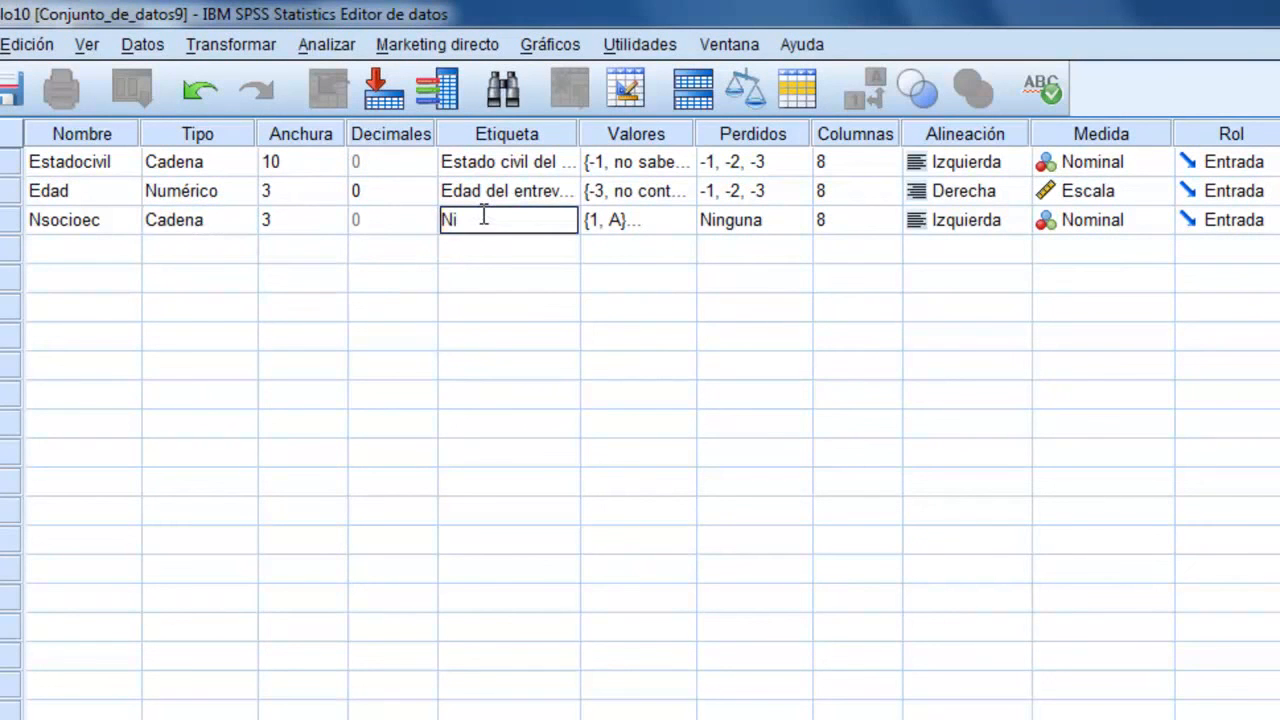
{"action": "type", "text": "vel socio econ"}
{"action": "type", "text": "ómico seg"}
{"action": "type", "text": "ún el INEC"}
{"action": "key", "text": "Return"}
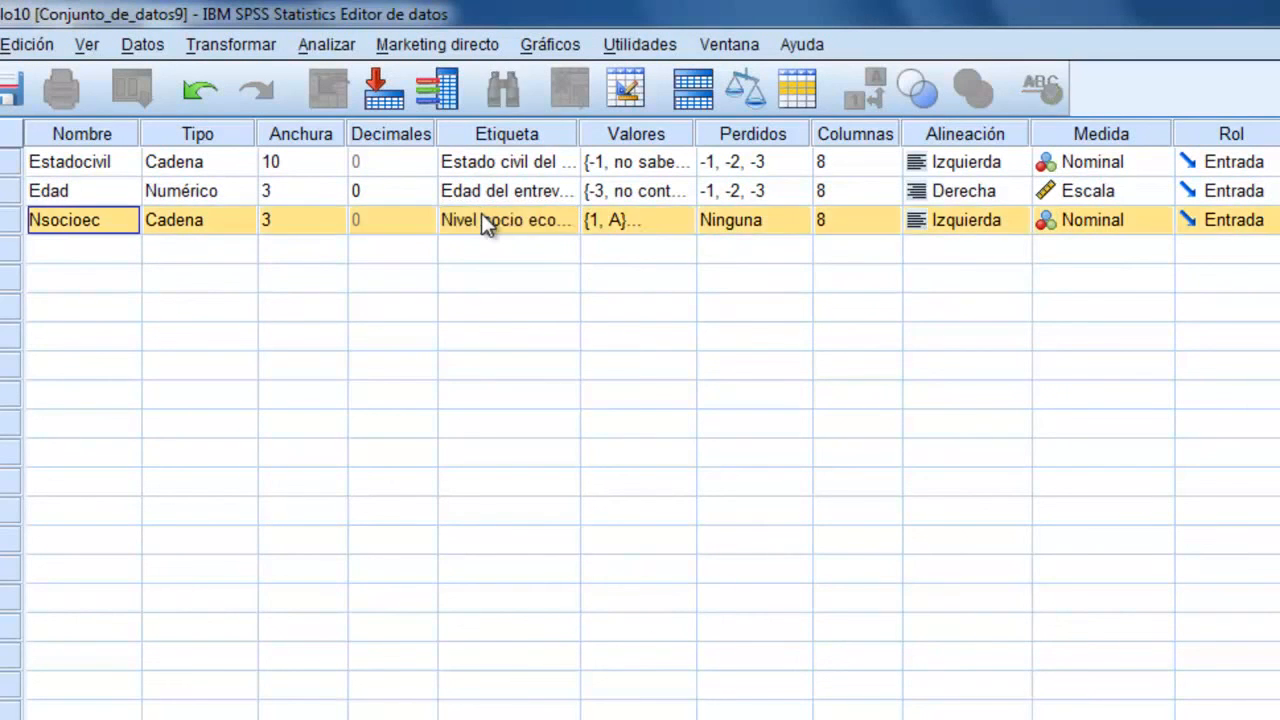
Step: Open the value labels of Nsocioec and review the existing definitions for values 1 to 5
{"action": "left_click", "coordinate": [628, 218]}
{"action": "left_click", "coordinate": [679, 221]}
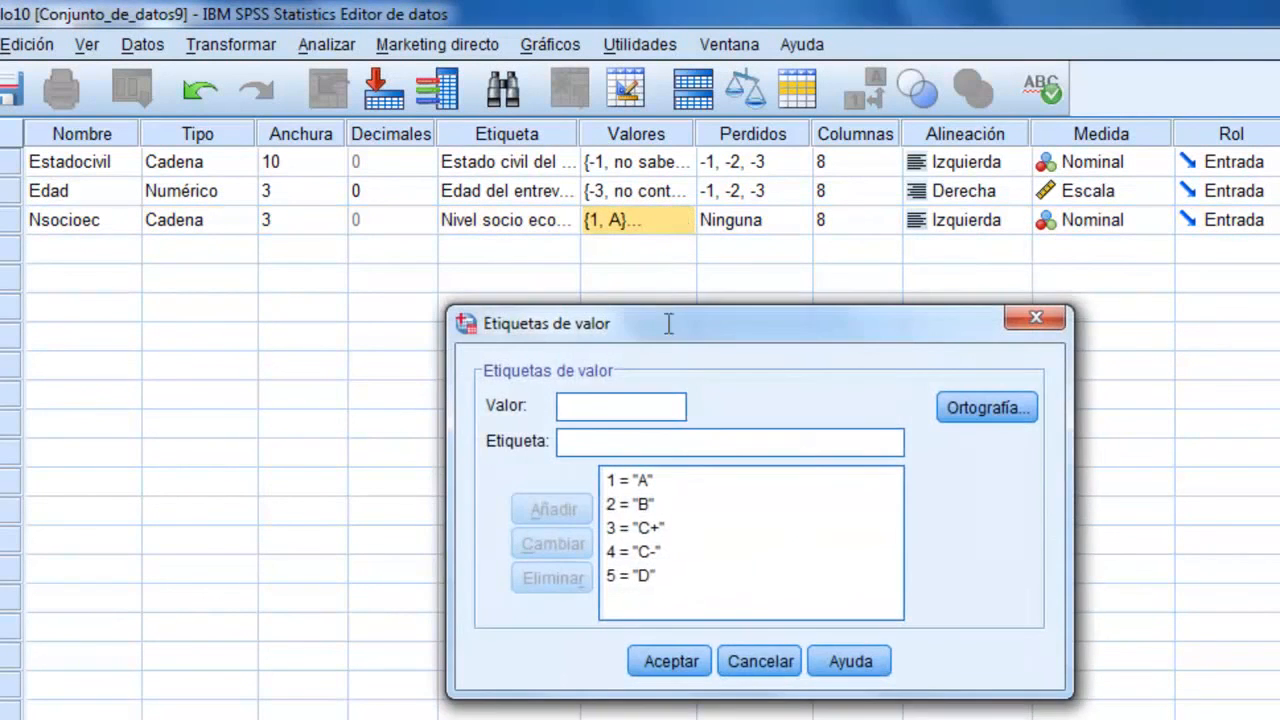
{"action": "left_click", "coordinate": [659, 481]}
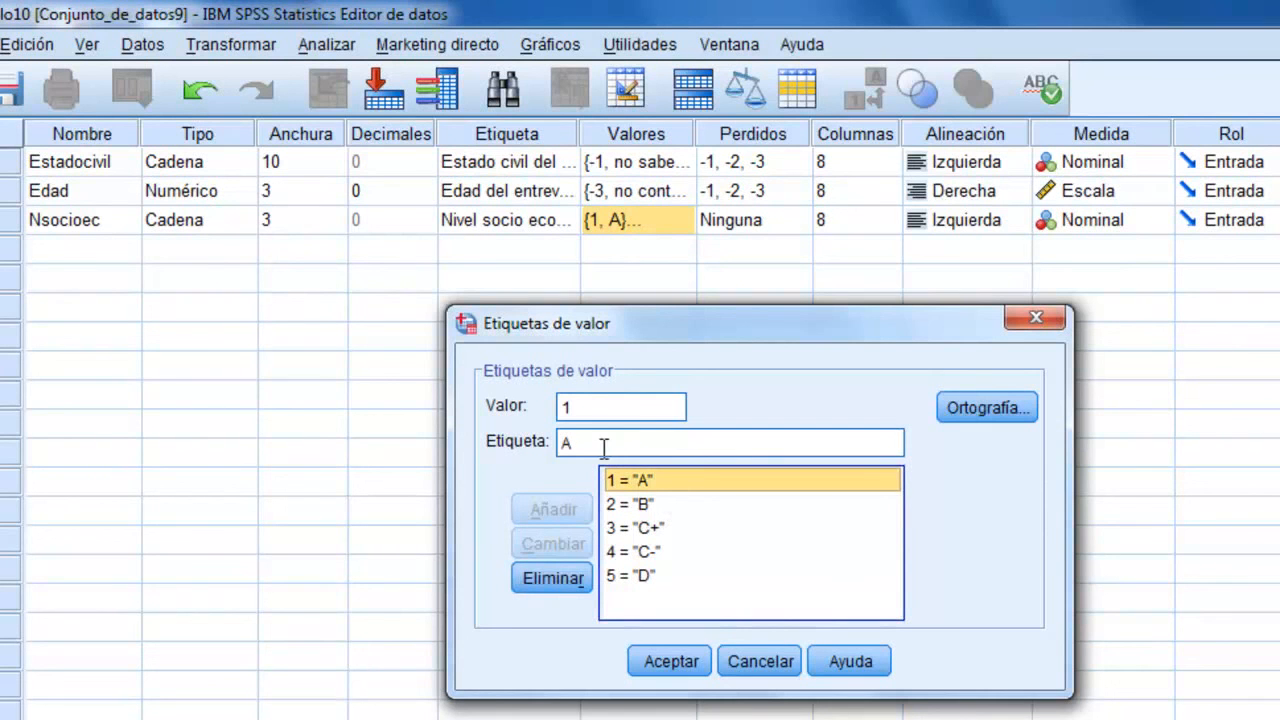
{"action": "left_click", "coordinate": [627, 505]}
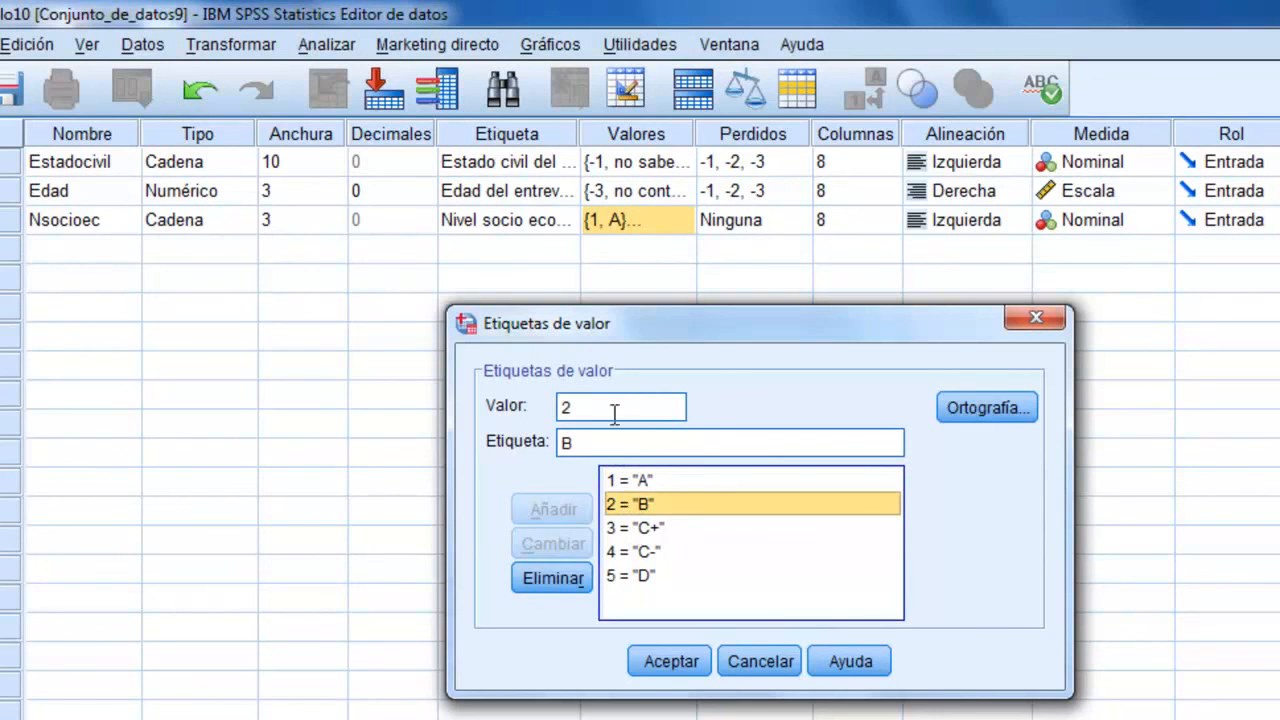
{"action": "left_click", "coordinate": [637, 528]}
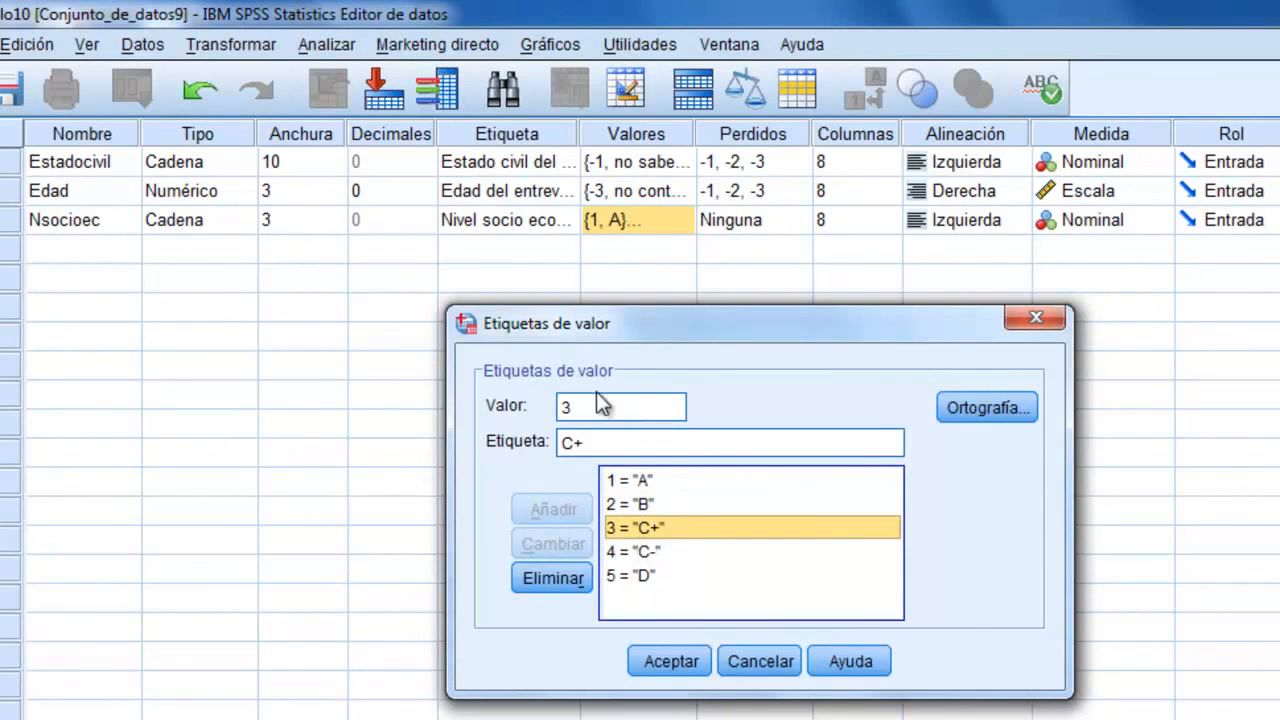
{"action": "left_click", "coordinate": [628, 551]}
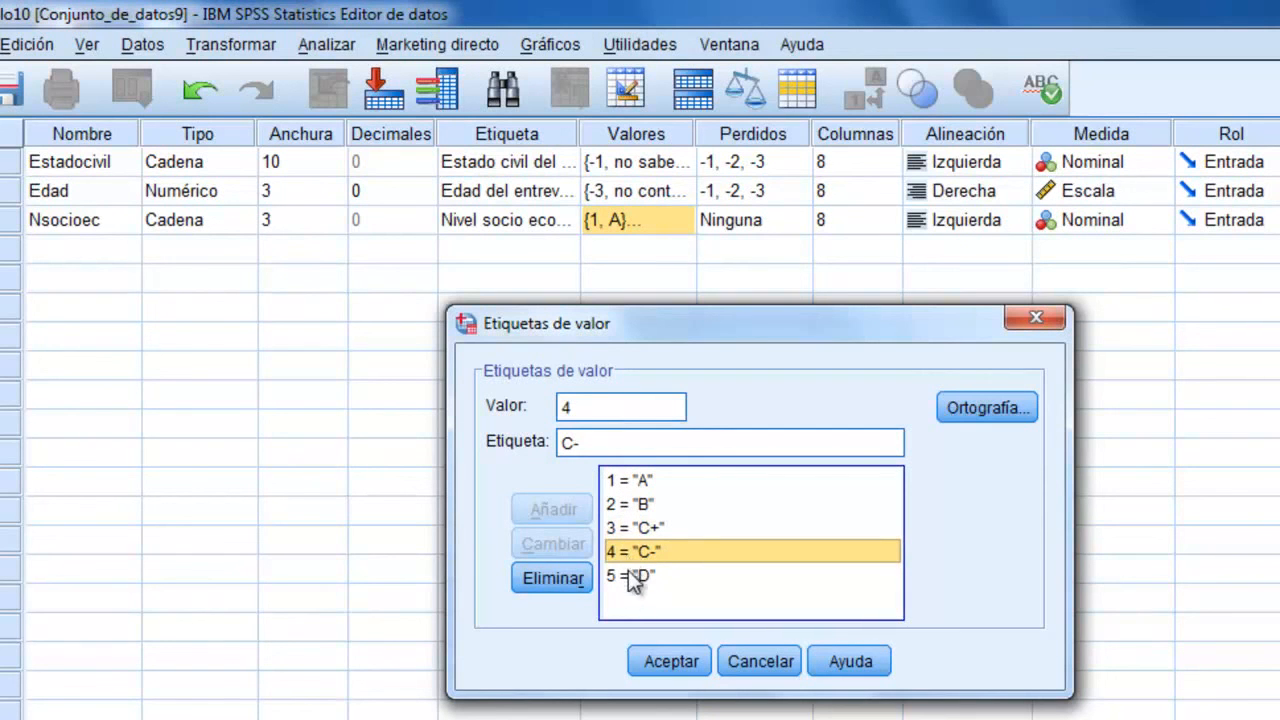
{"action": "left_click", "coordinate": [628, 575]}
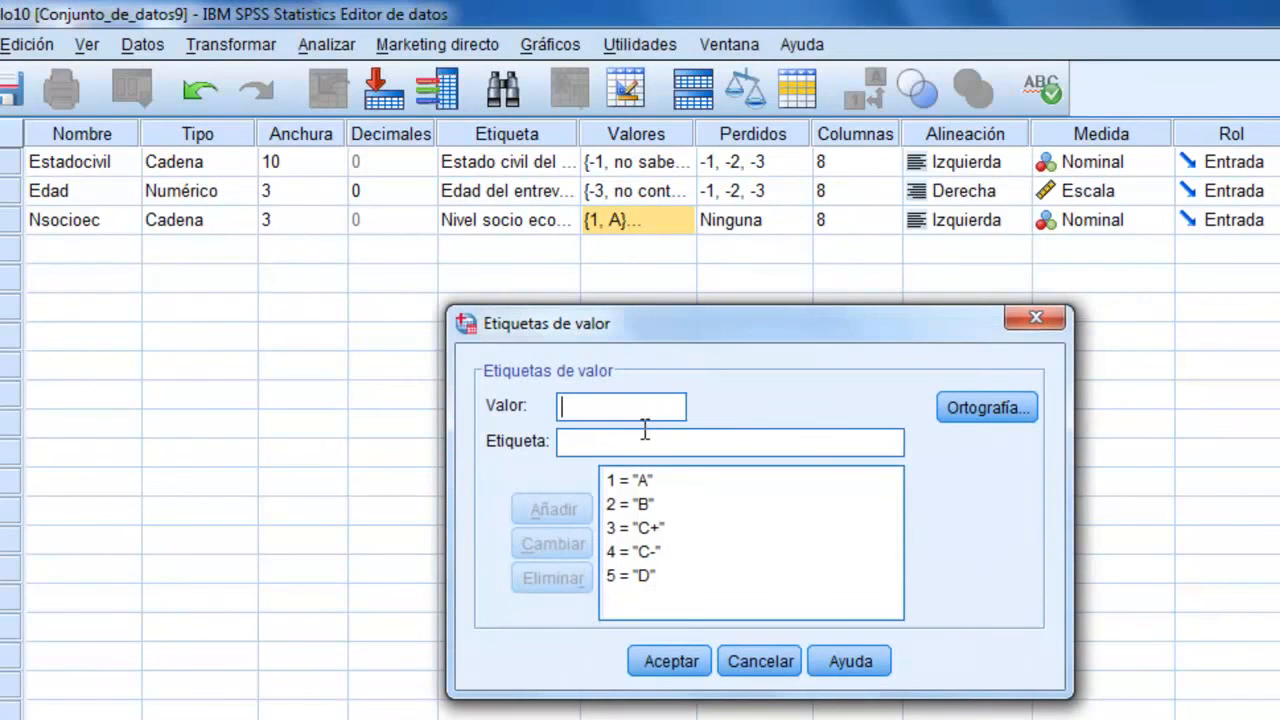
Step: Add value -1 with the label "no sabe" to the Nsocioec value labels
{"action": "left_click", "coordinate": [641, 440]}
{"action": "type", "text": "no sabe"}
{"action": "left_click", "coordinate": [650, 410]}
{"action": "type", "text": "-1"}
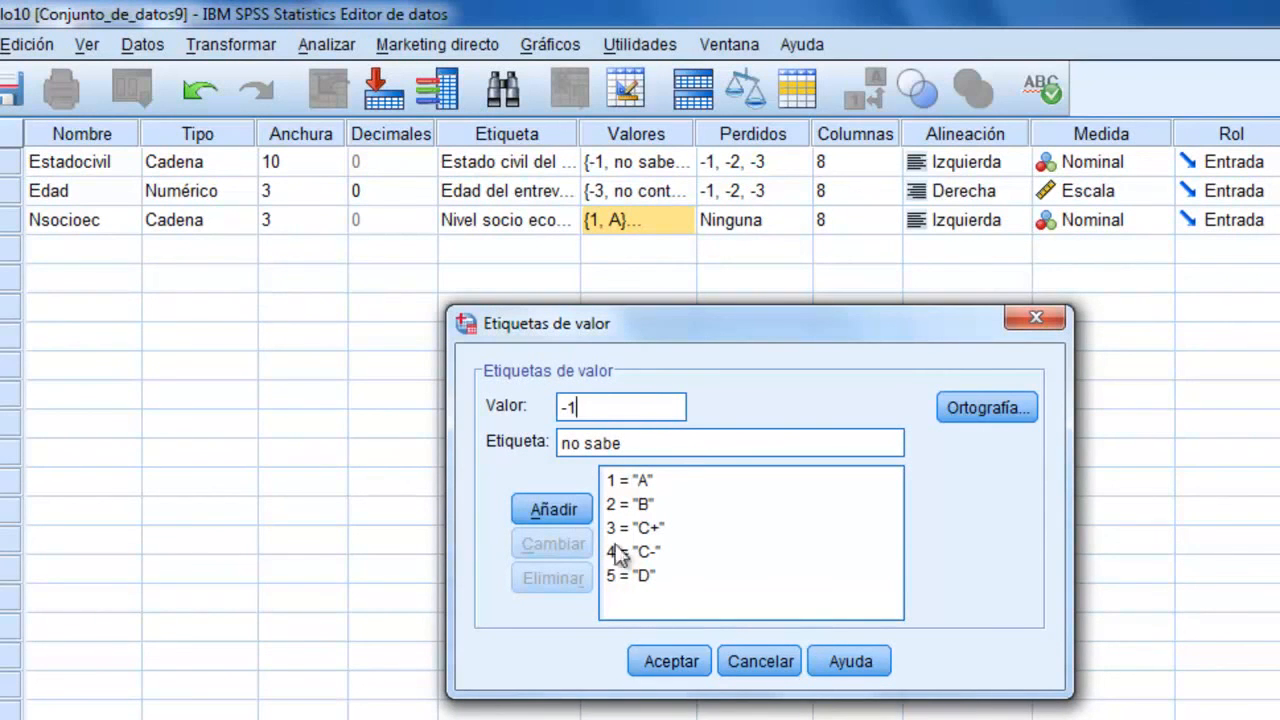
{"action": "left_click", "coordinate": [550, 508]}
Step: Add value -2 with the label "no recuerda" to the Nsocioec value labels
{"action": "left_click", "coordinate": [575, 450]}
{"action": "type", "text": "no recuerda"}
{"action": "left_click", "coordinate": [601, 398]}
{"action": "type", "text": "-2"}
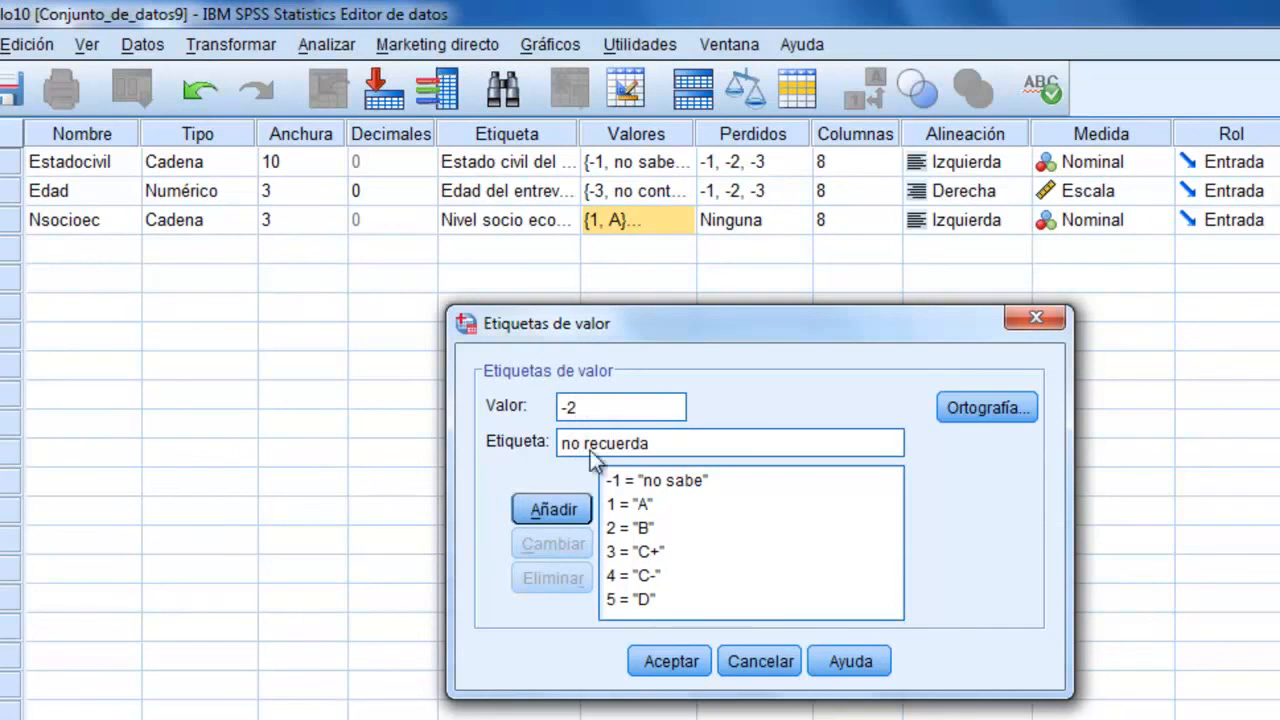
{"action": "left_click", "coordinate": [551, 508]}
Step: Add value -3 with the label "no contesta" to the Nsocioec value labels and accept the label definitions
{"action": "left_click", "coordinate": [601, 437]}
{"action": "type", "text": "no conte"}
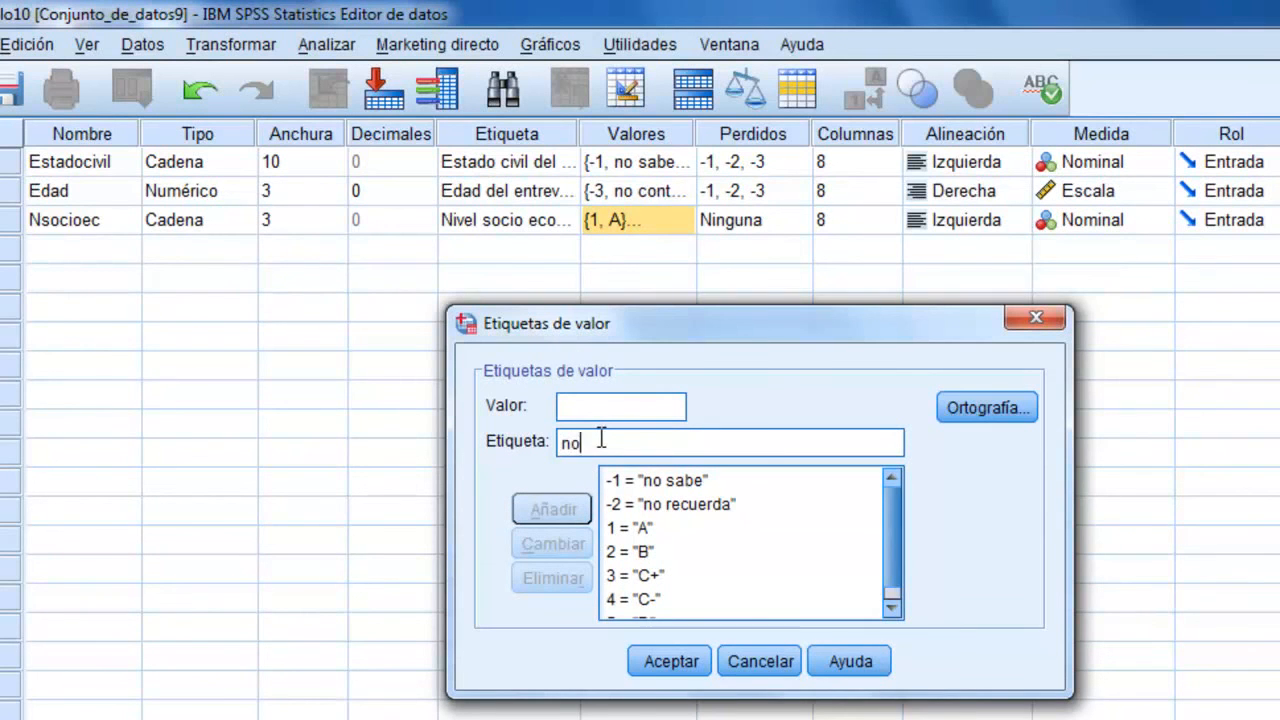
{"action": "key", "text": "BackSpace"}
{"action": "key", "text": "BackSpace"}
{"action": "type", "text": "testa"}
{"action": "left_click", "coordinate": [625, 413]}
{"action": "type", "text": "-3"}
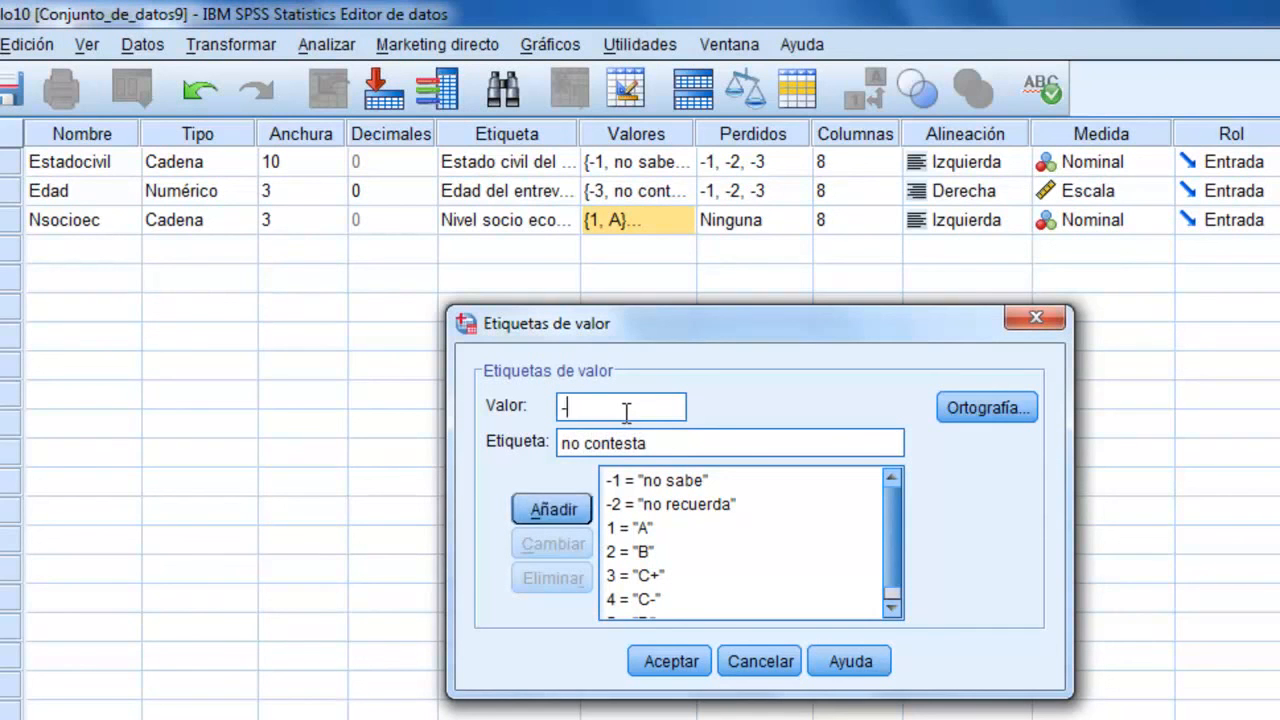
{"action": "left_click", "coordinate": [563, 500]}
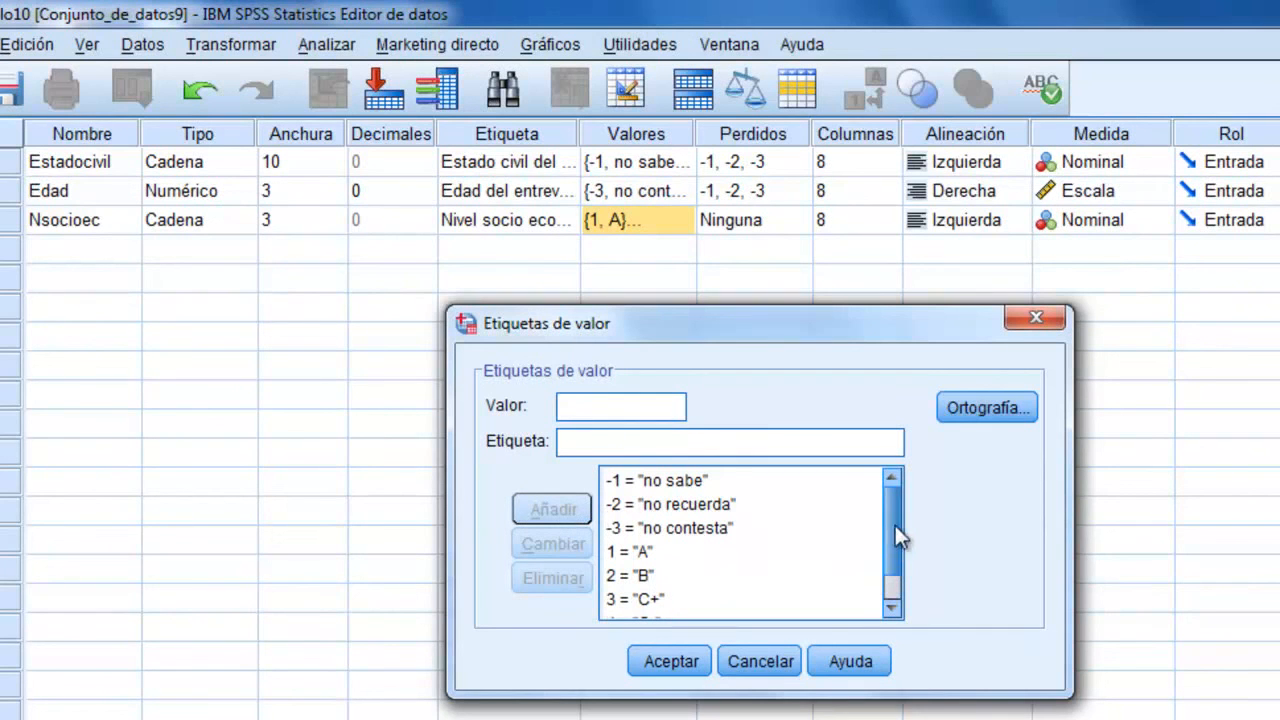
{"action": "scroll", "coordinate": [895, 525], "scroll_direction": "down", "scroll_amount": 1}
{"action": "scroll", "coordinate": [891, 566], "scroll_direction": "up", "scroll_amount": 1}
{"action": "left_click", "coordinate": [670, 662]}
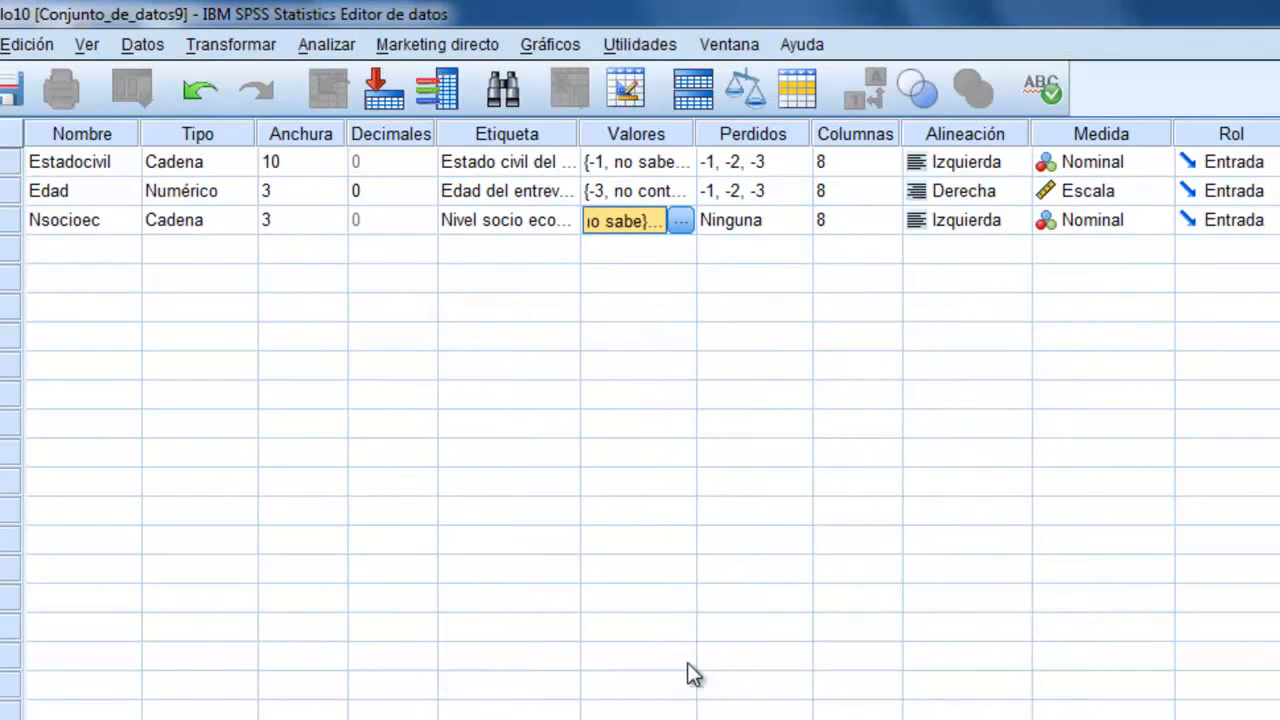
Step: Define -1, -2 and -3 as discrete missing values for Nsocioec and set its measurement level to Ordinal
{"action": "left_click", "coordinate": [792, 216]}
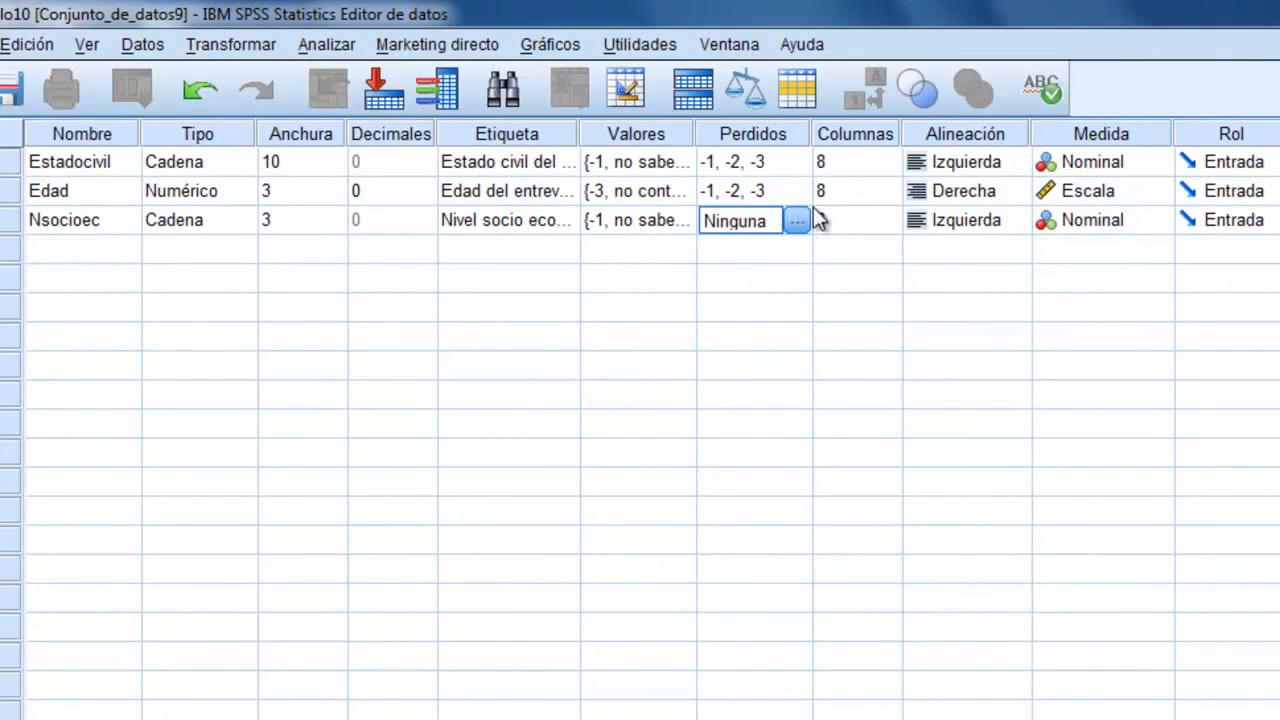
{"action": "left_click", "coordinate": [797, 225]}
{"action": "left_click", "coordinate": [722, 433]}
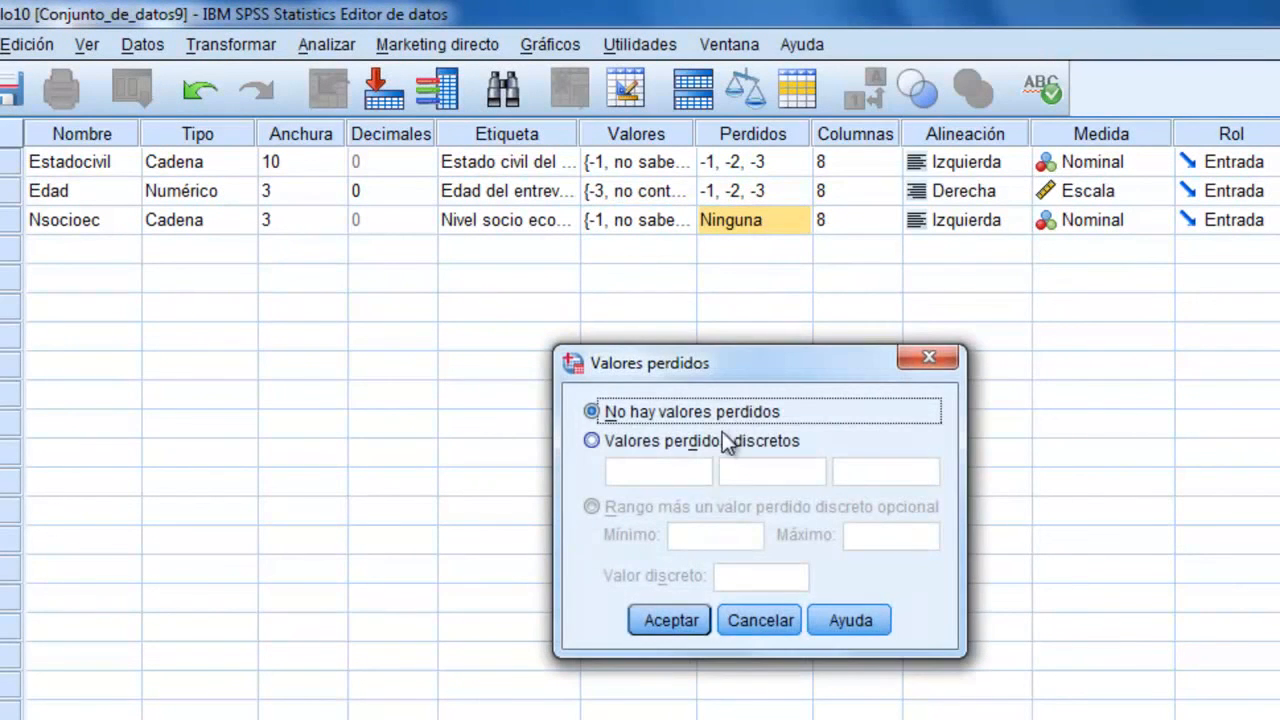
{"action": "left_click", "coordinate": [672, 468]}
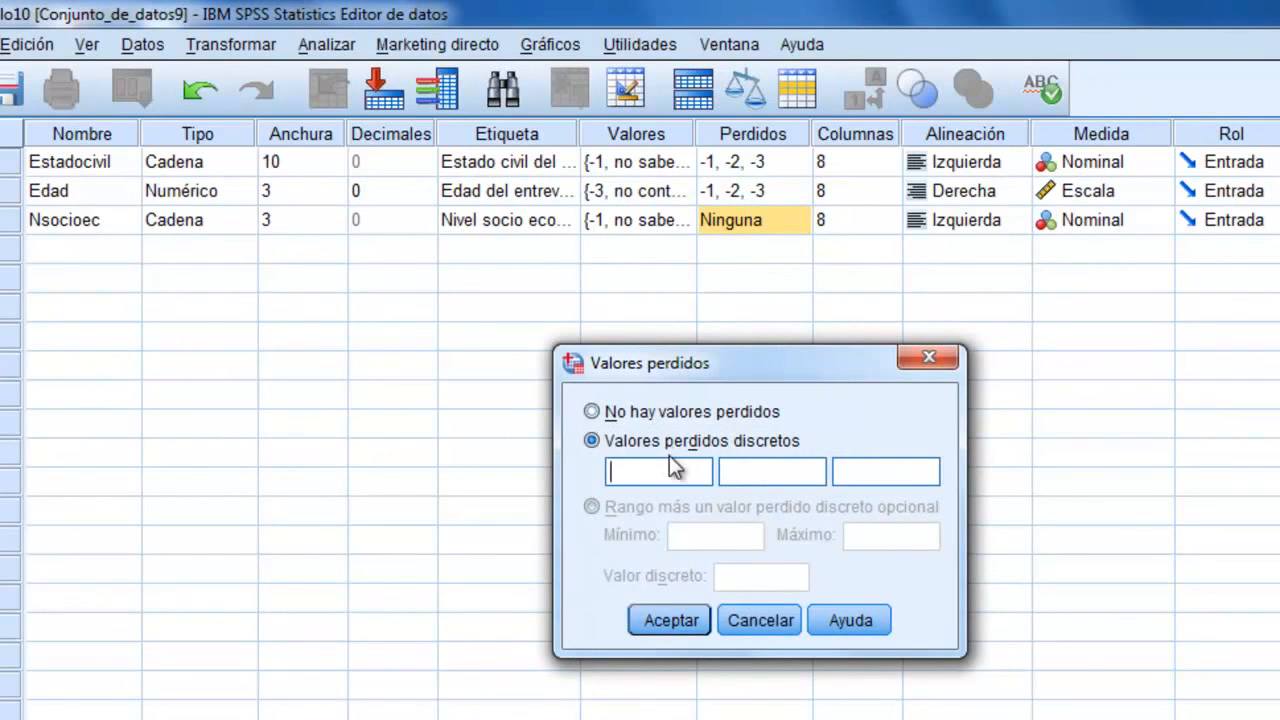
{"action": "type", "text": "-1"}
{"action": "key", "text": "Tab"}
{"action": "type", "text": "-2"}
{"action": "key", "text": "Tab"}
{"action": "type", "text": "-3"}
{"action": "left_click", "coordinate": [668, 622]}
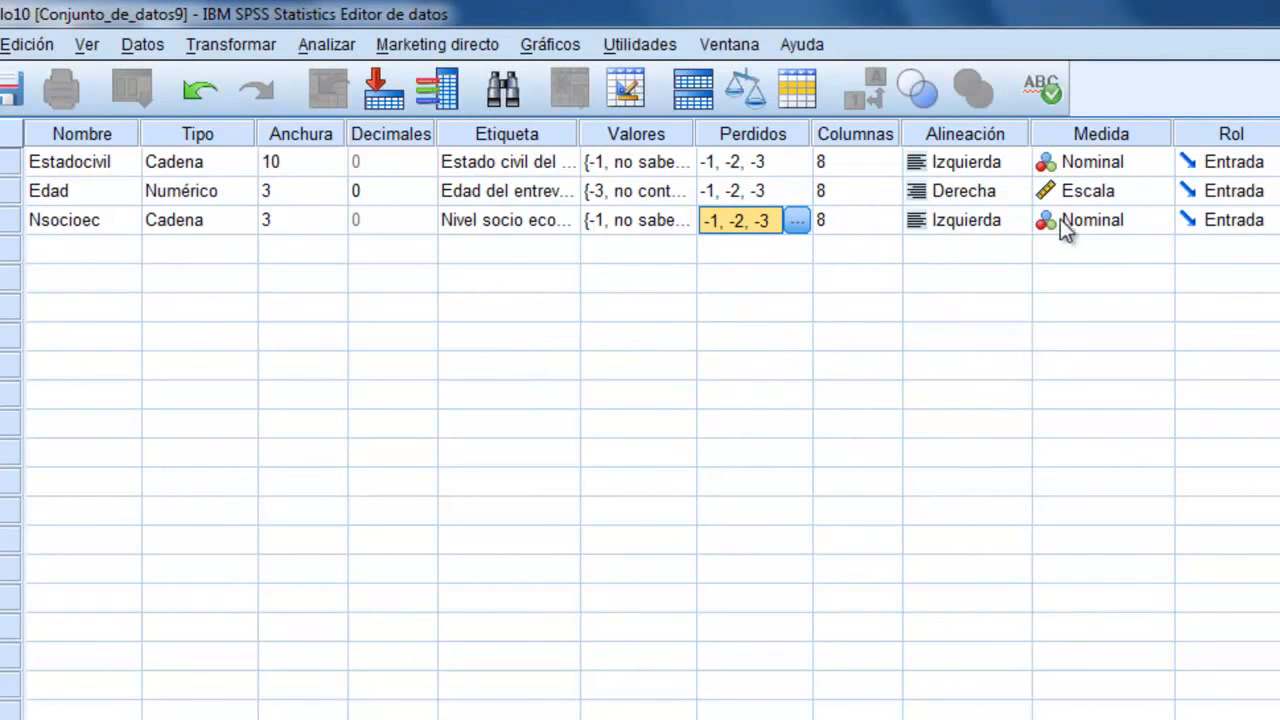
{"action": "left_click", "coordinate": [1135, 224]}
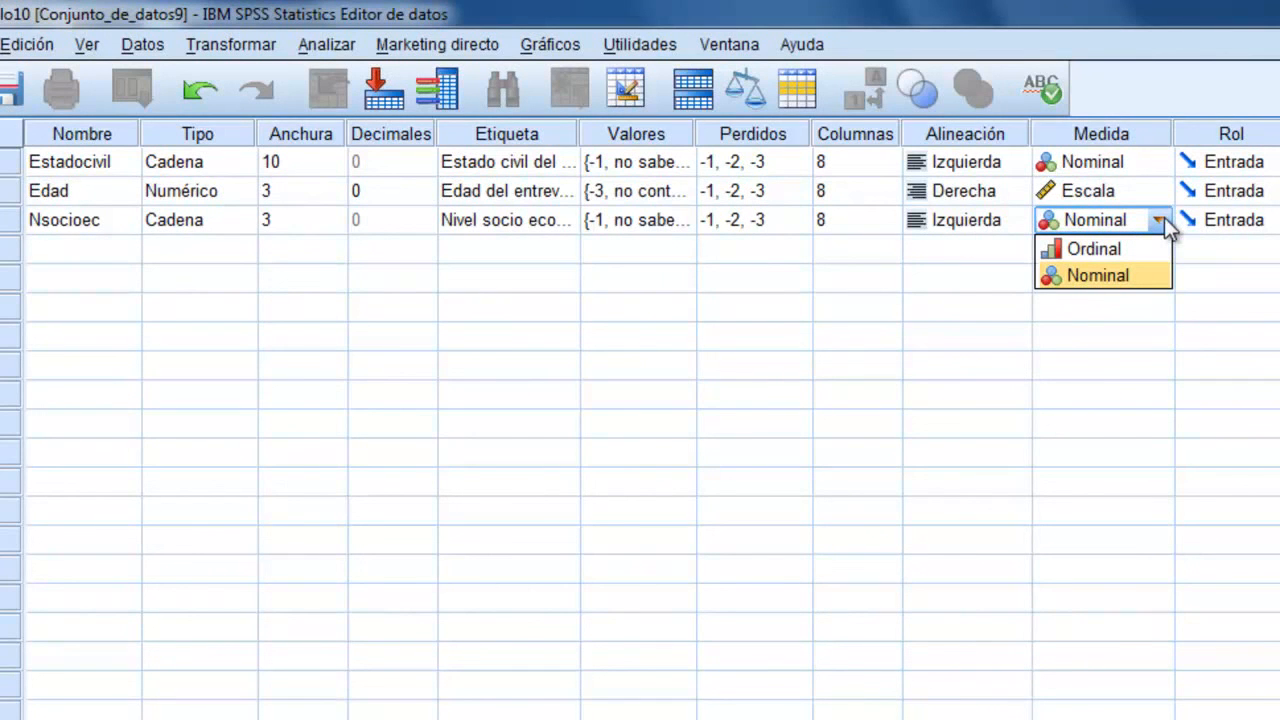
{"action": "left_click", "coordinate": [1119, 247]}
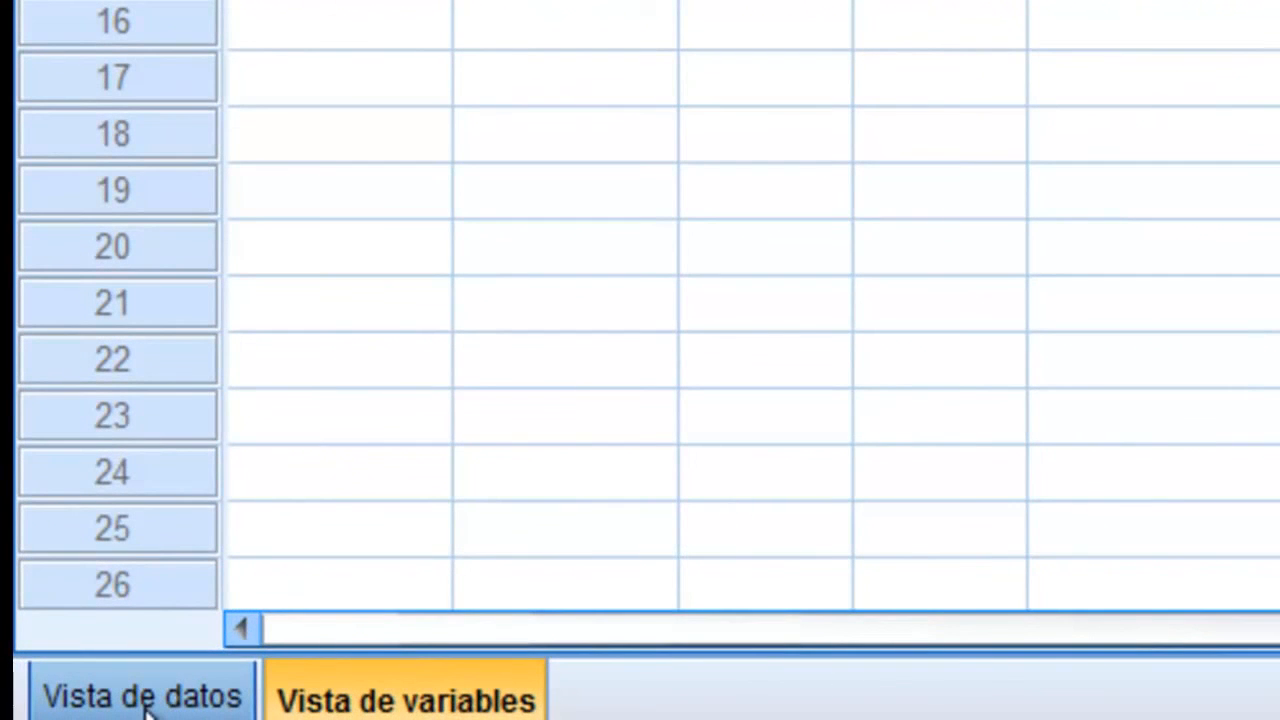
Step: Switch to the data view and enter Estadocivil 1 and Edad 30 for the first case
{"action": "left_click", "coordinate": [143, 698]}
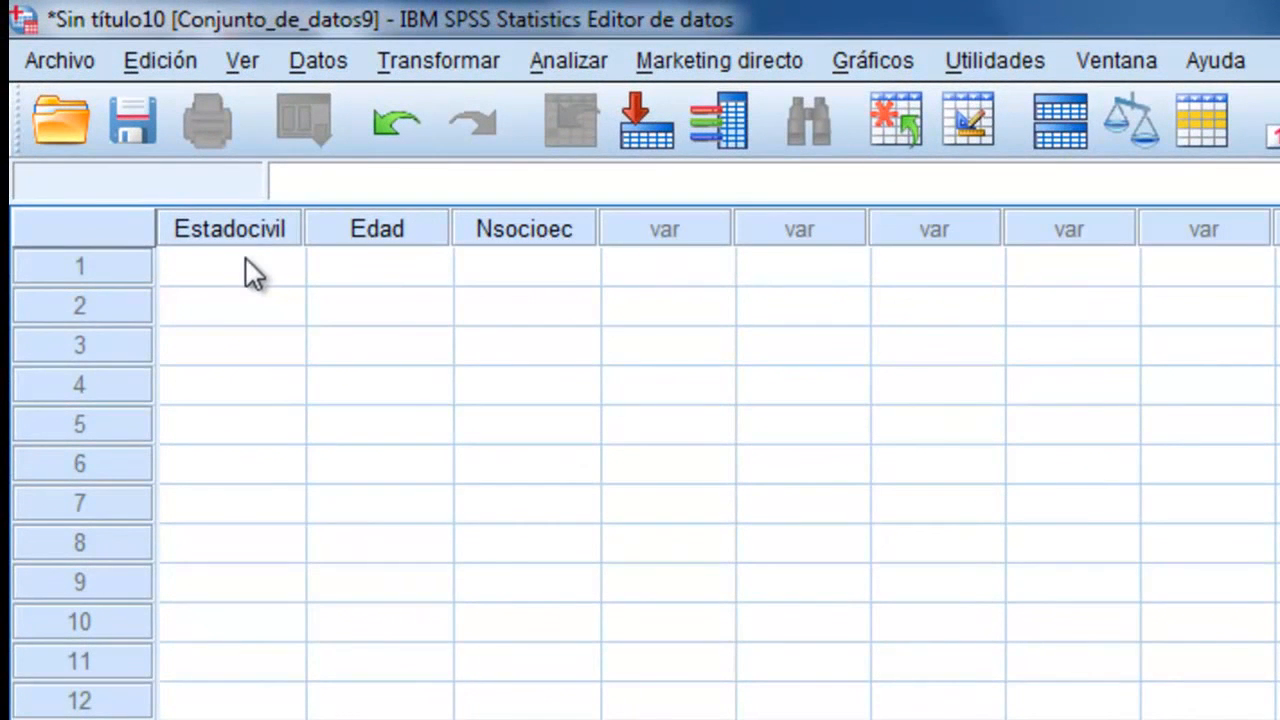
{"action": "left_click", "coordinate": [235, 268]}
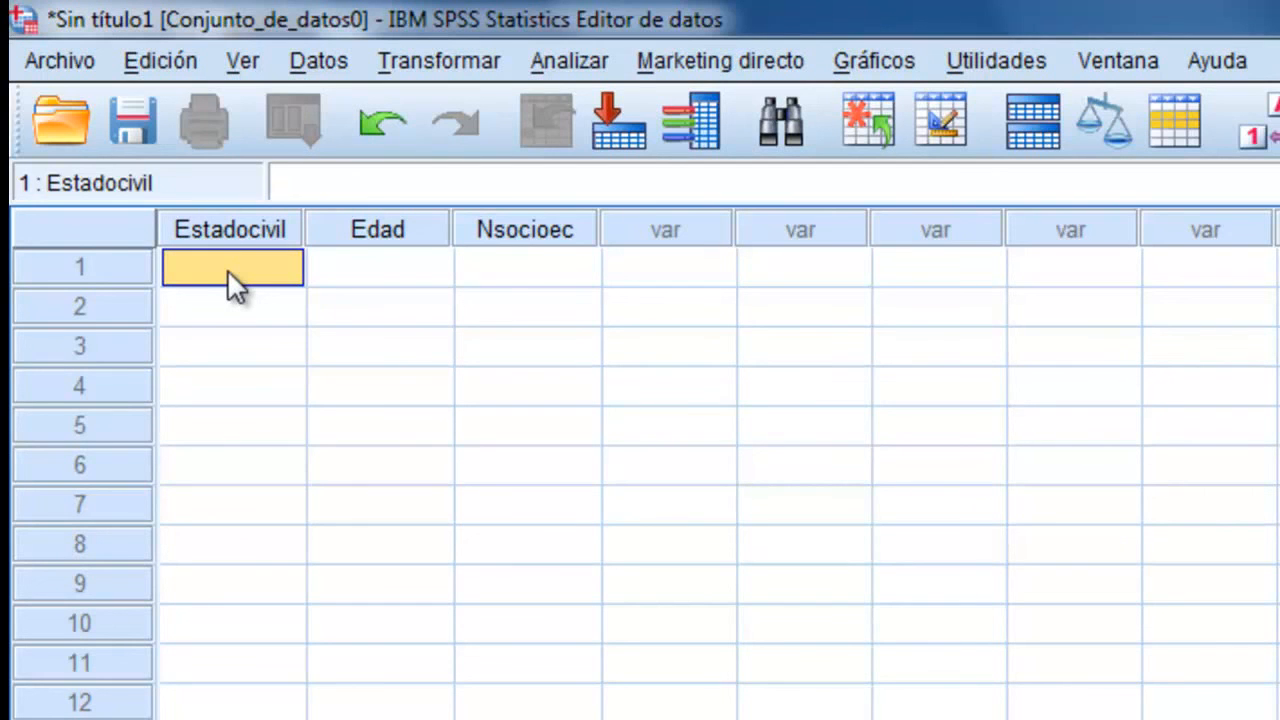
{"action": "type", "text": "1"}
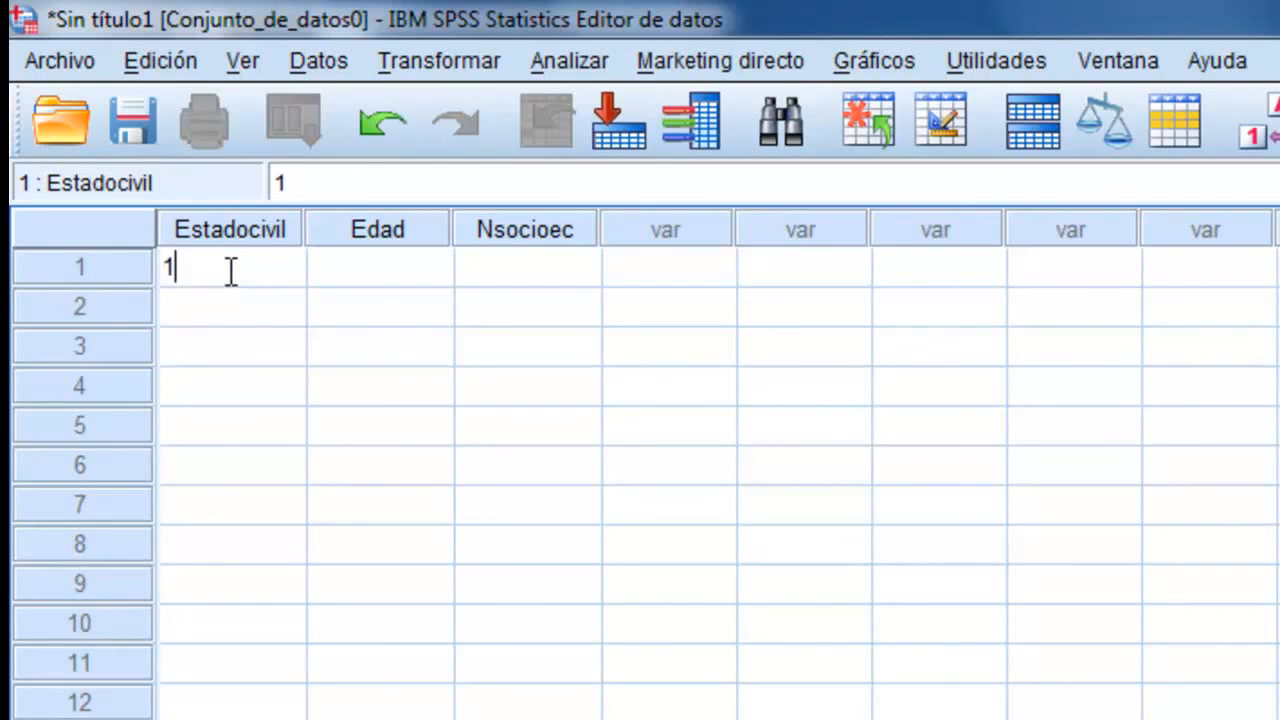
{"action": "key", "text": "Tab"}
{"action": "type", "text": "30"}
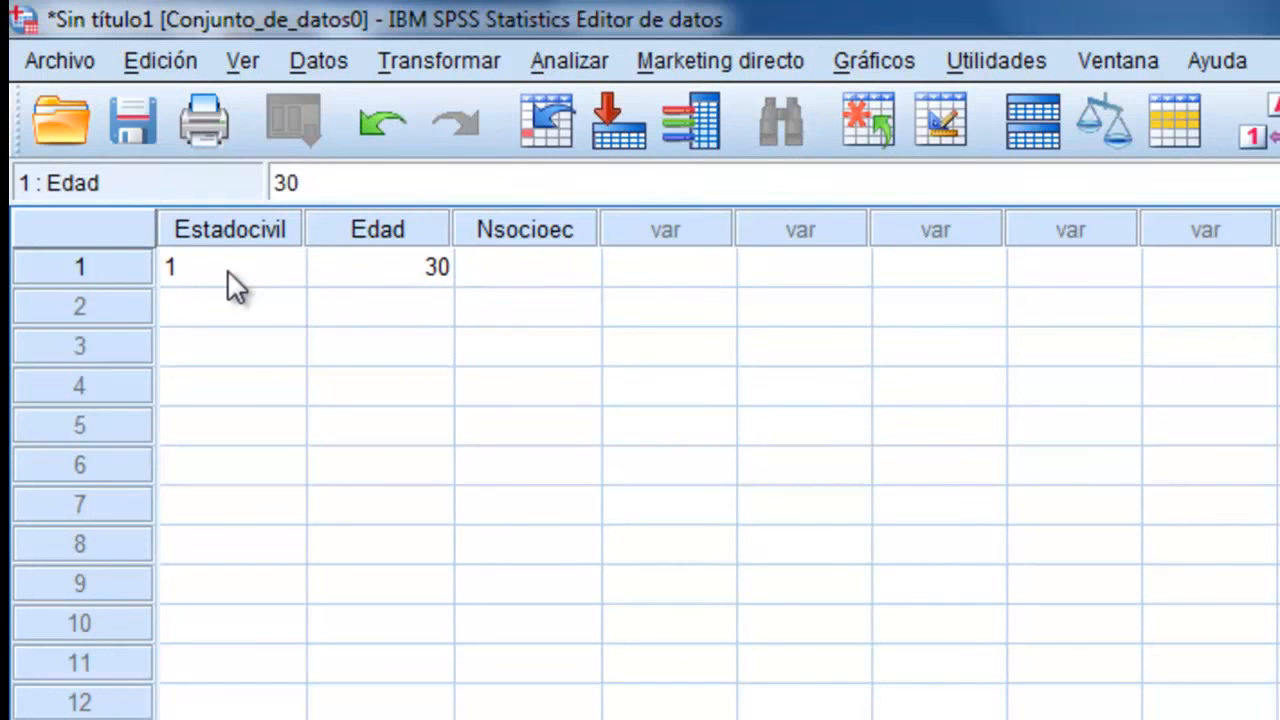
{"action": "key", "text": "Tab"}
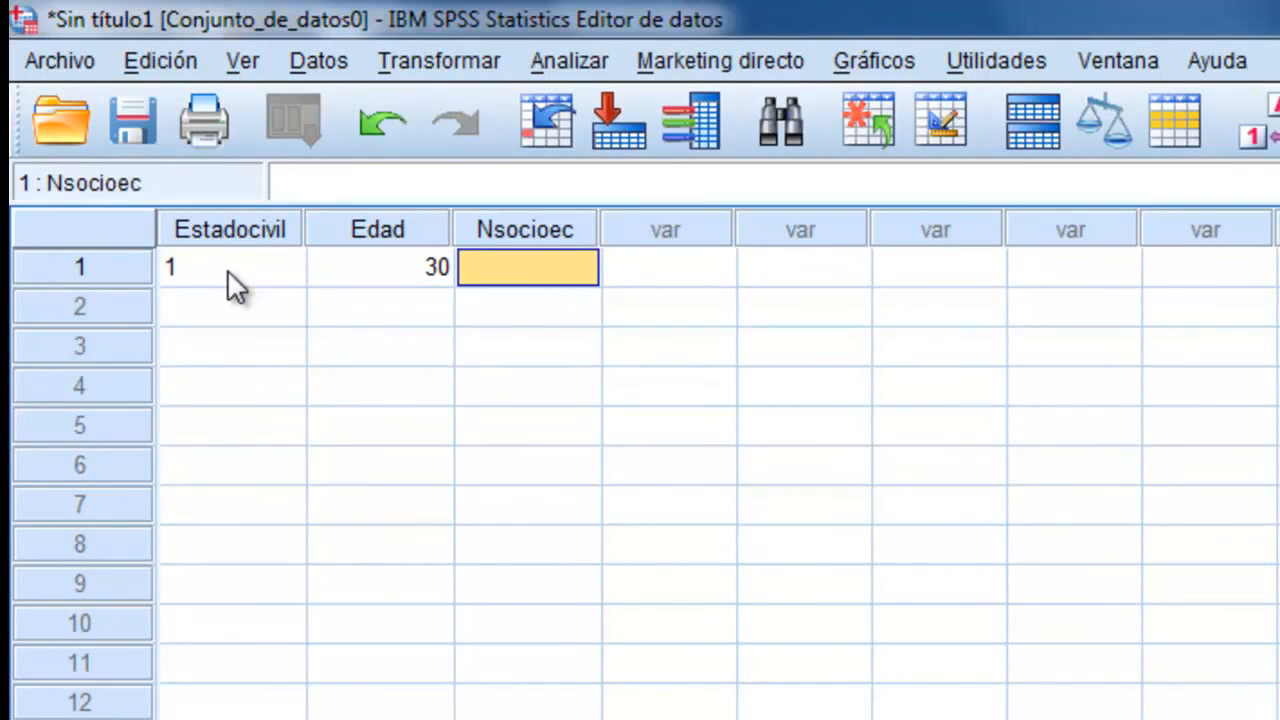